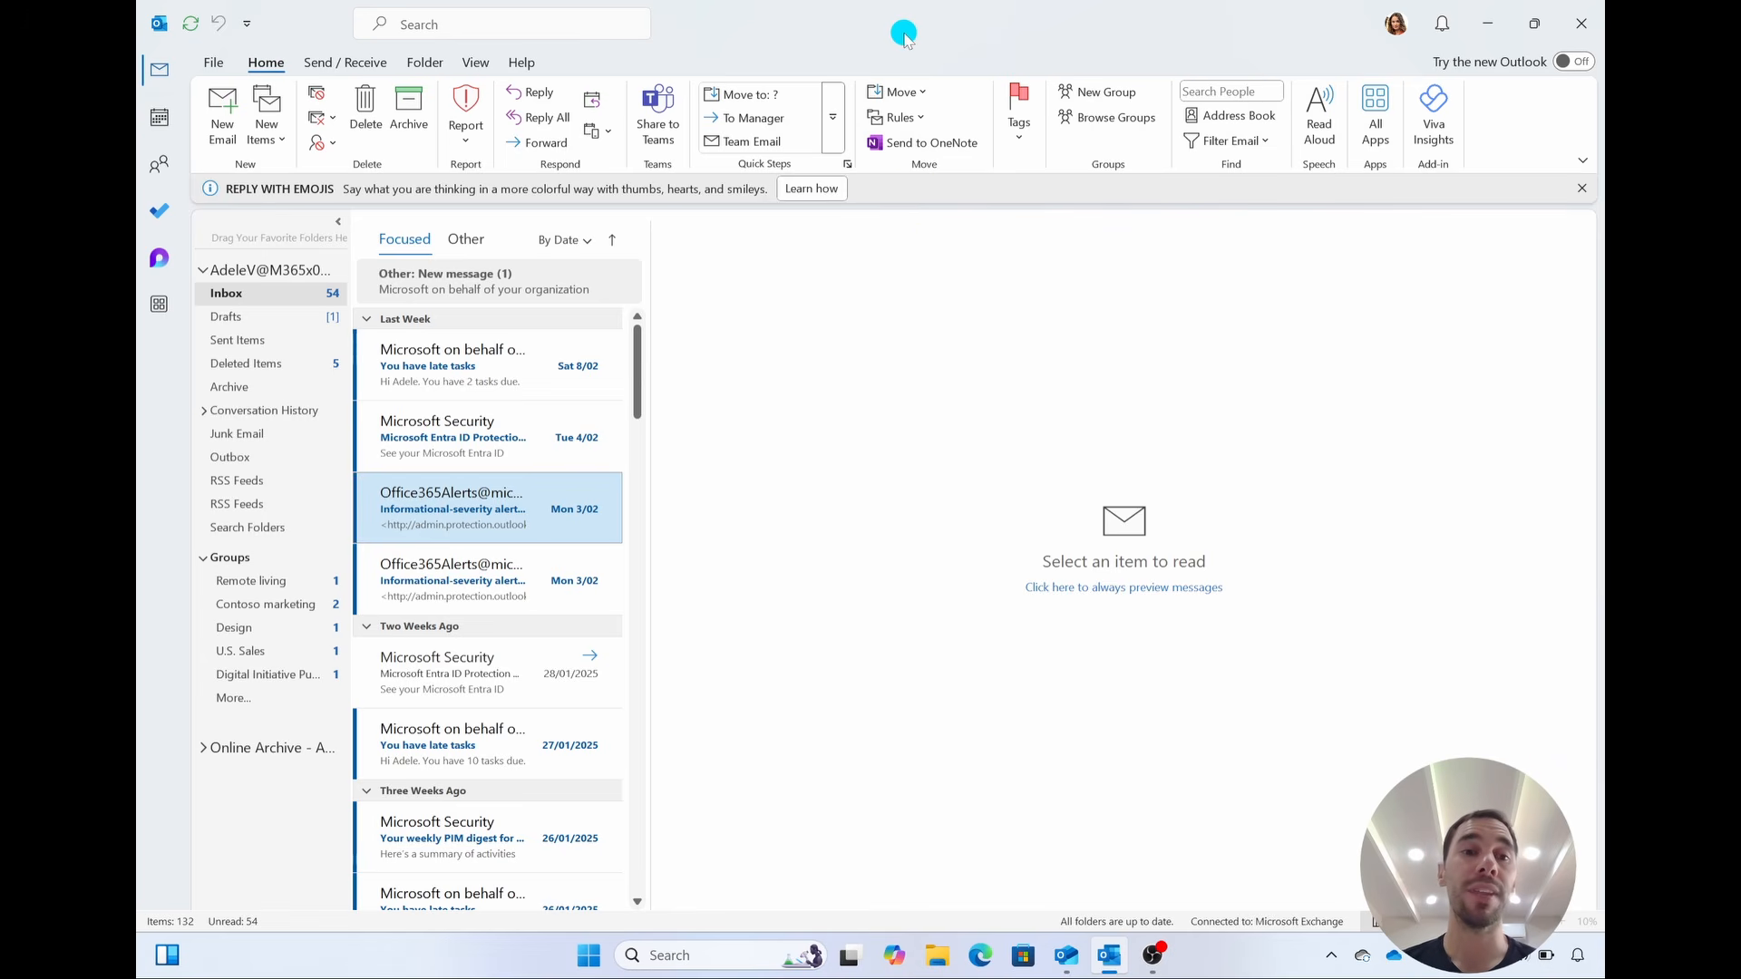
- Create an advanced rule from the latest "You have late tasks" email, with the condition that the subject contains "You have late tasks"
left_click(453, 385)
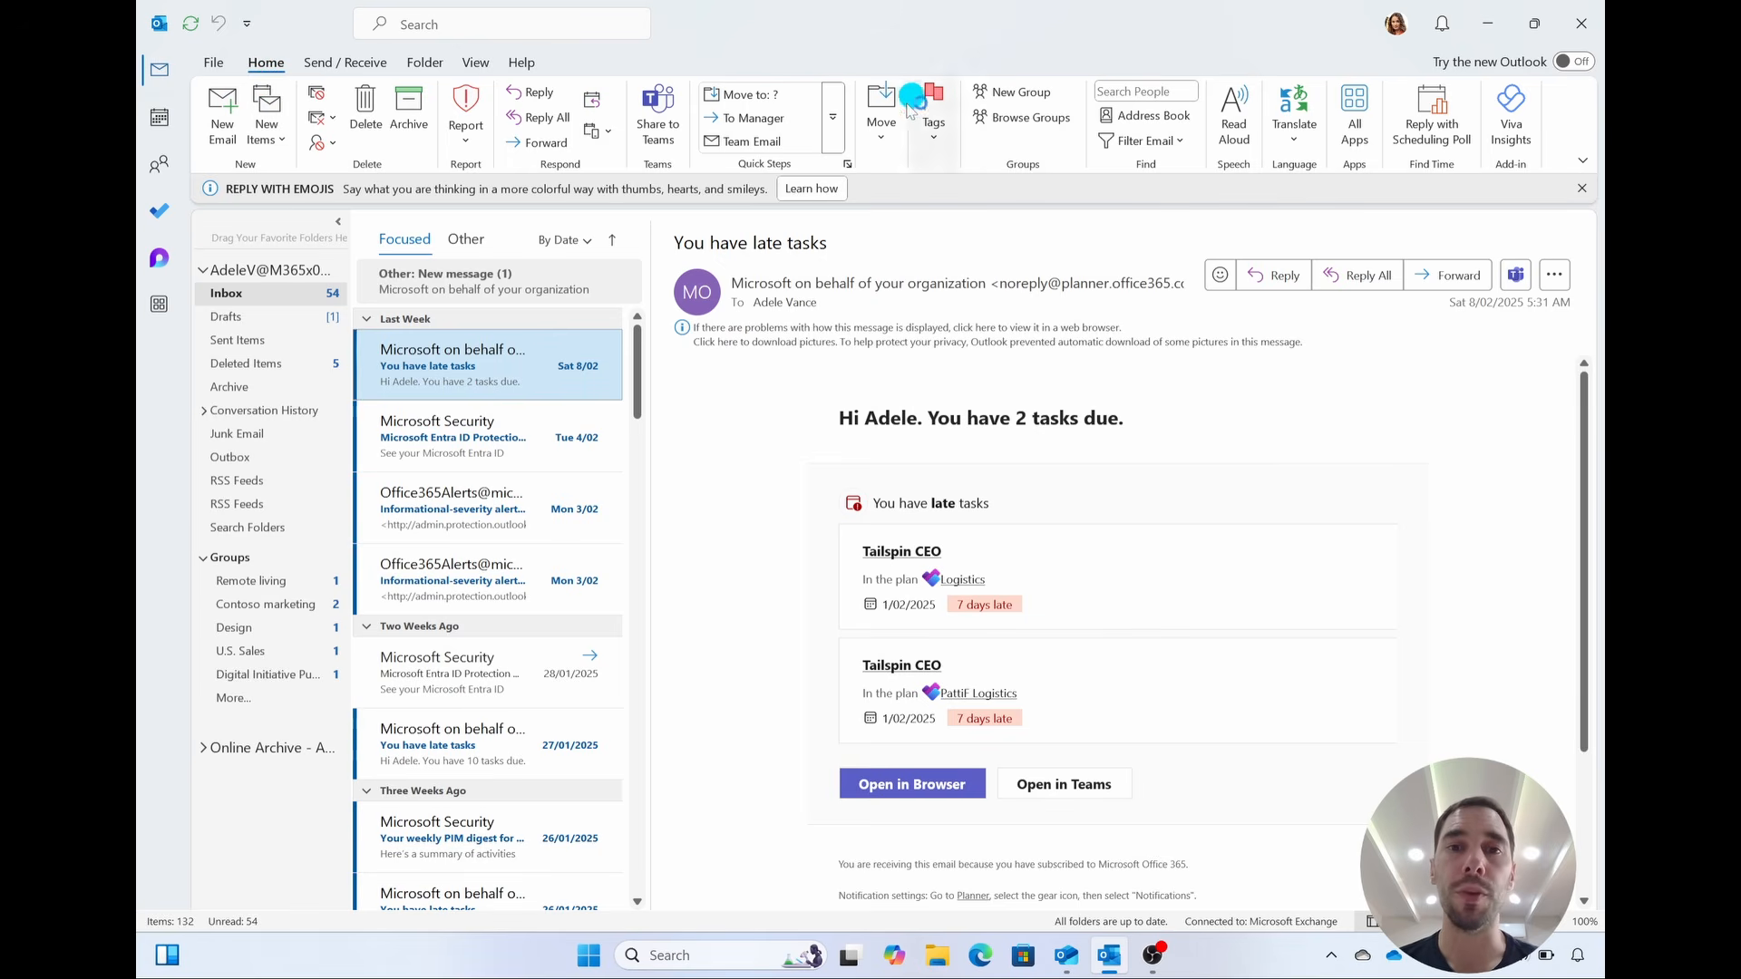
left_click(879, 140)
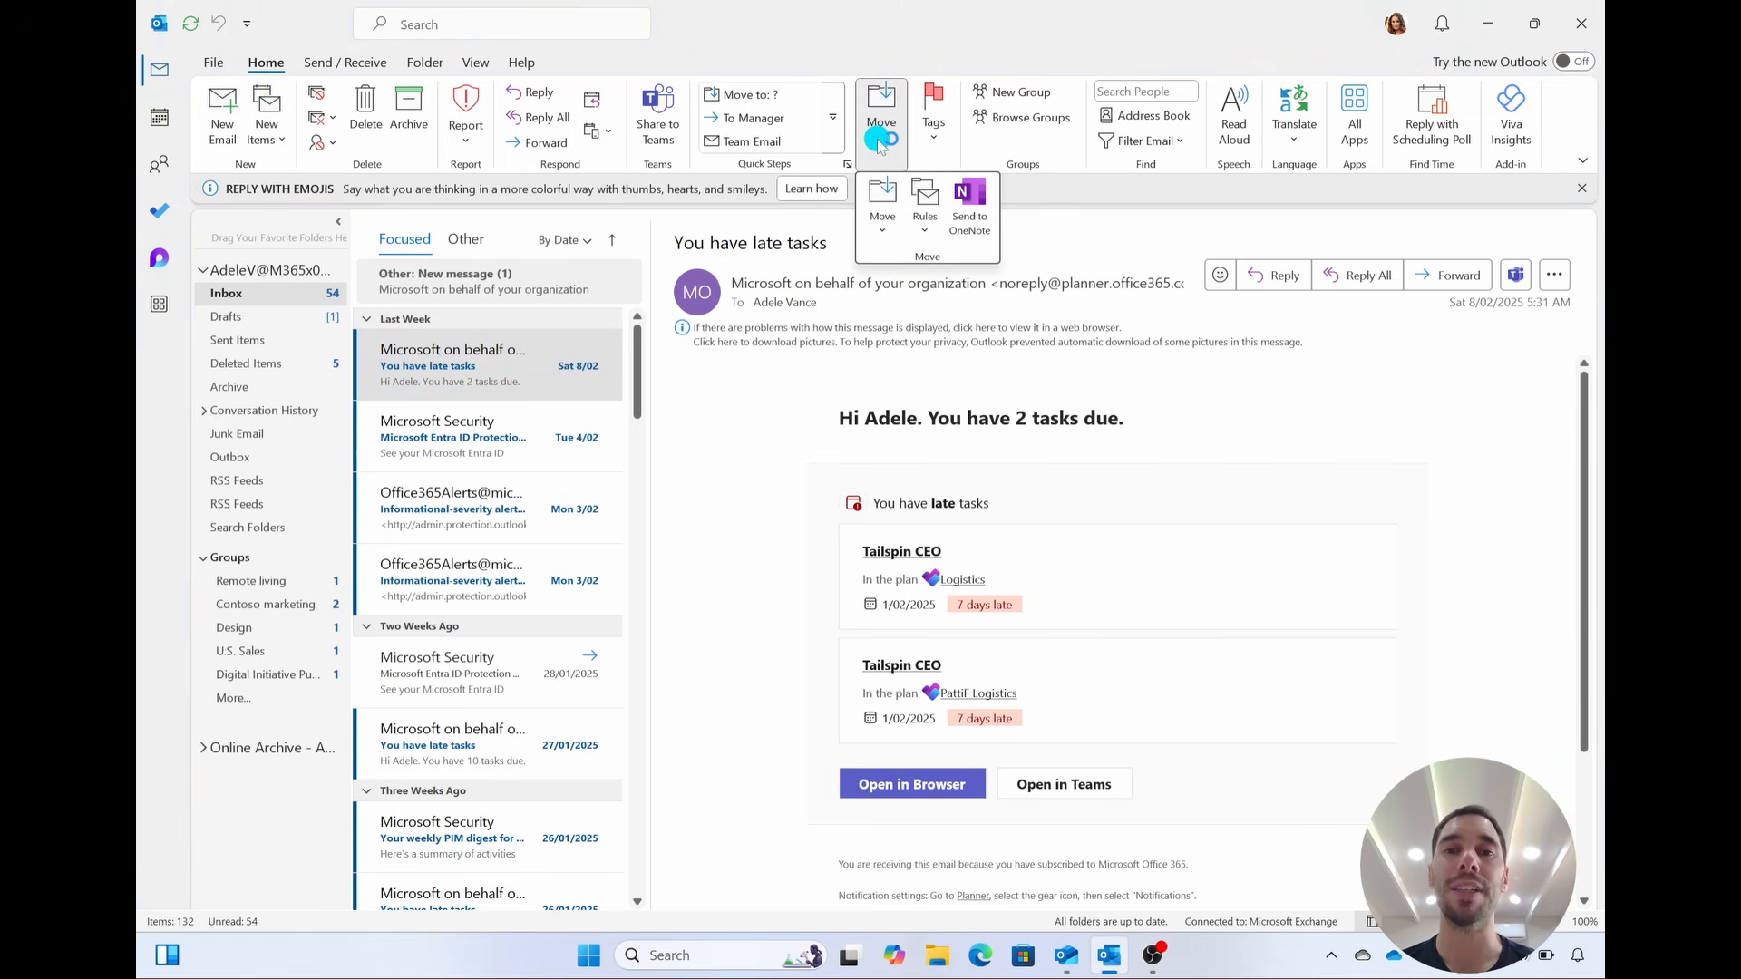
left_click(924, 217)
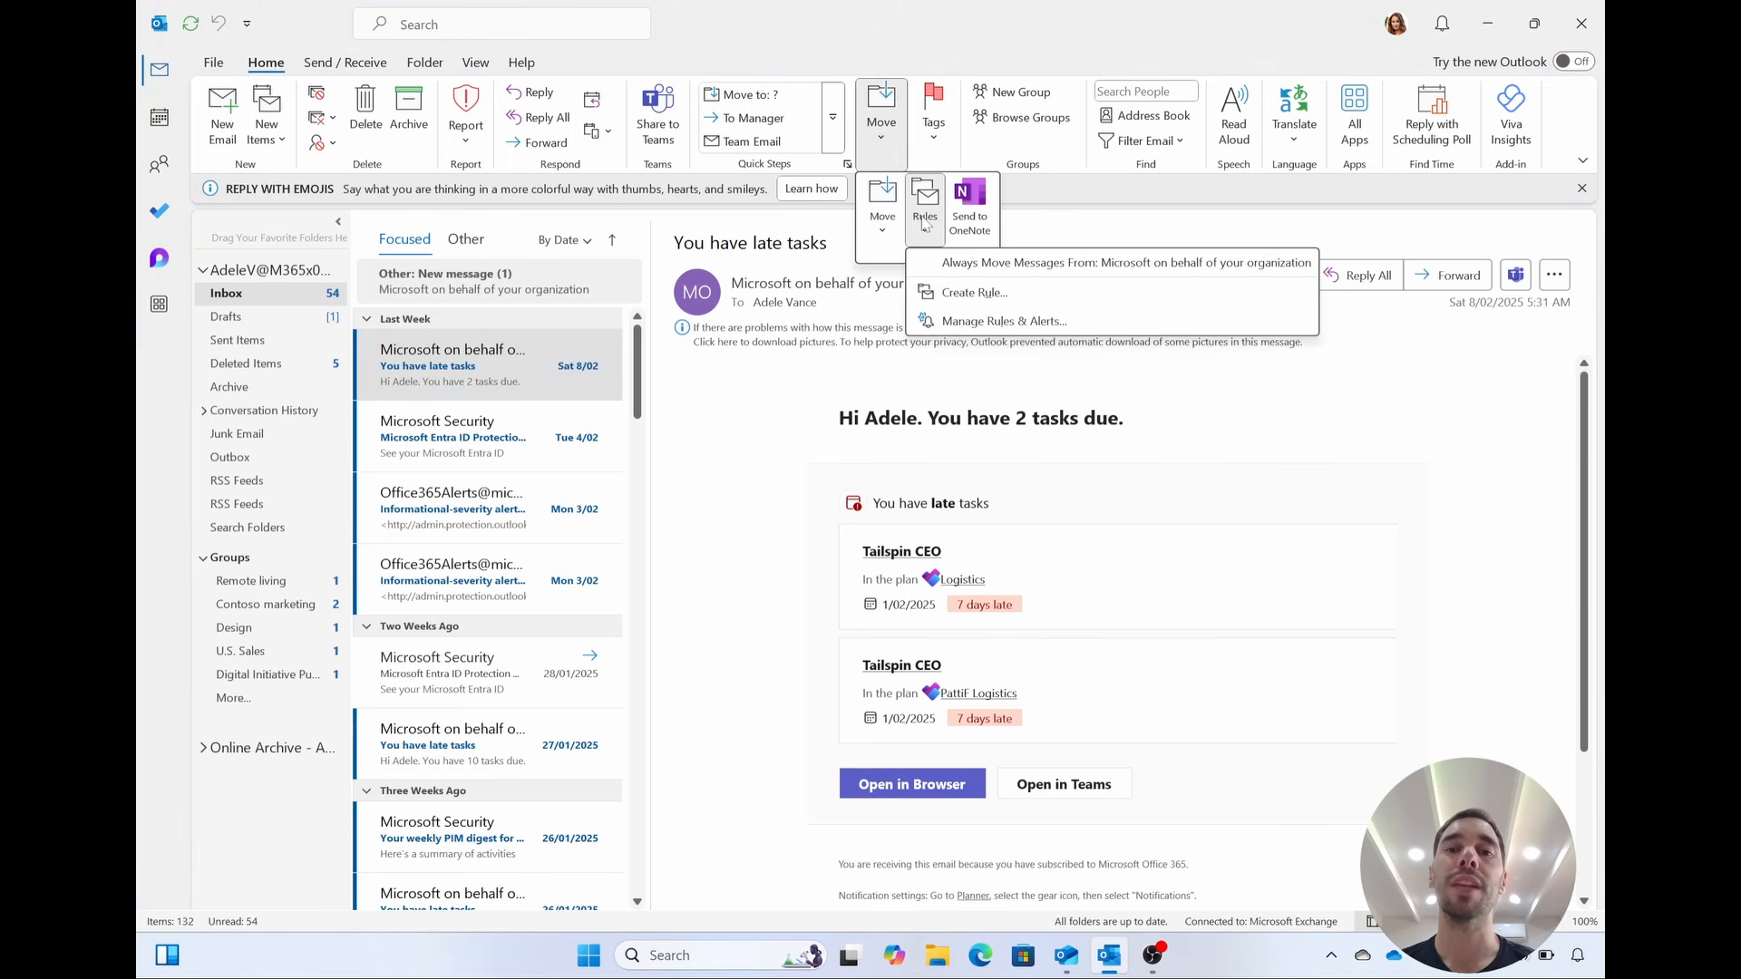
left_click(987, 296)
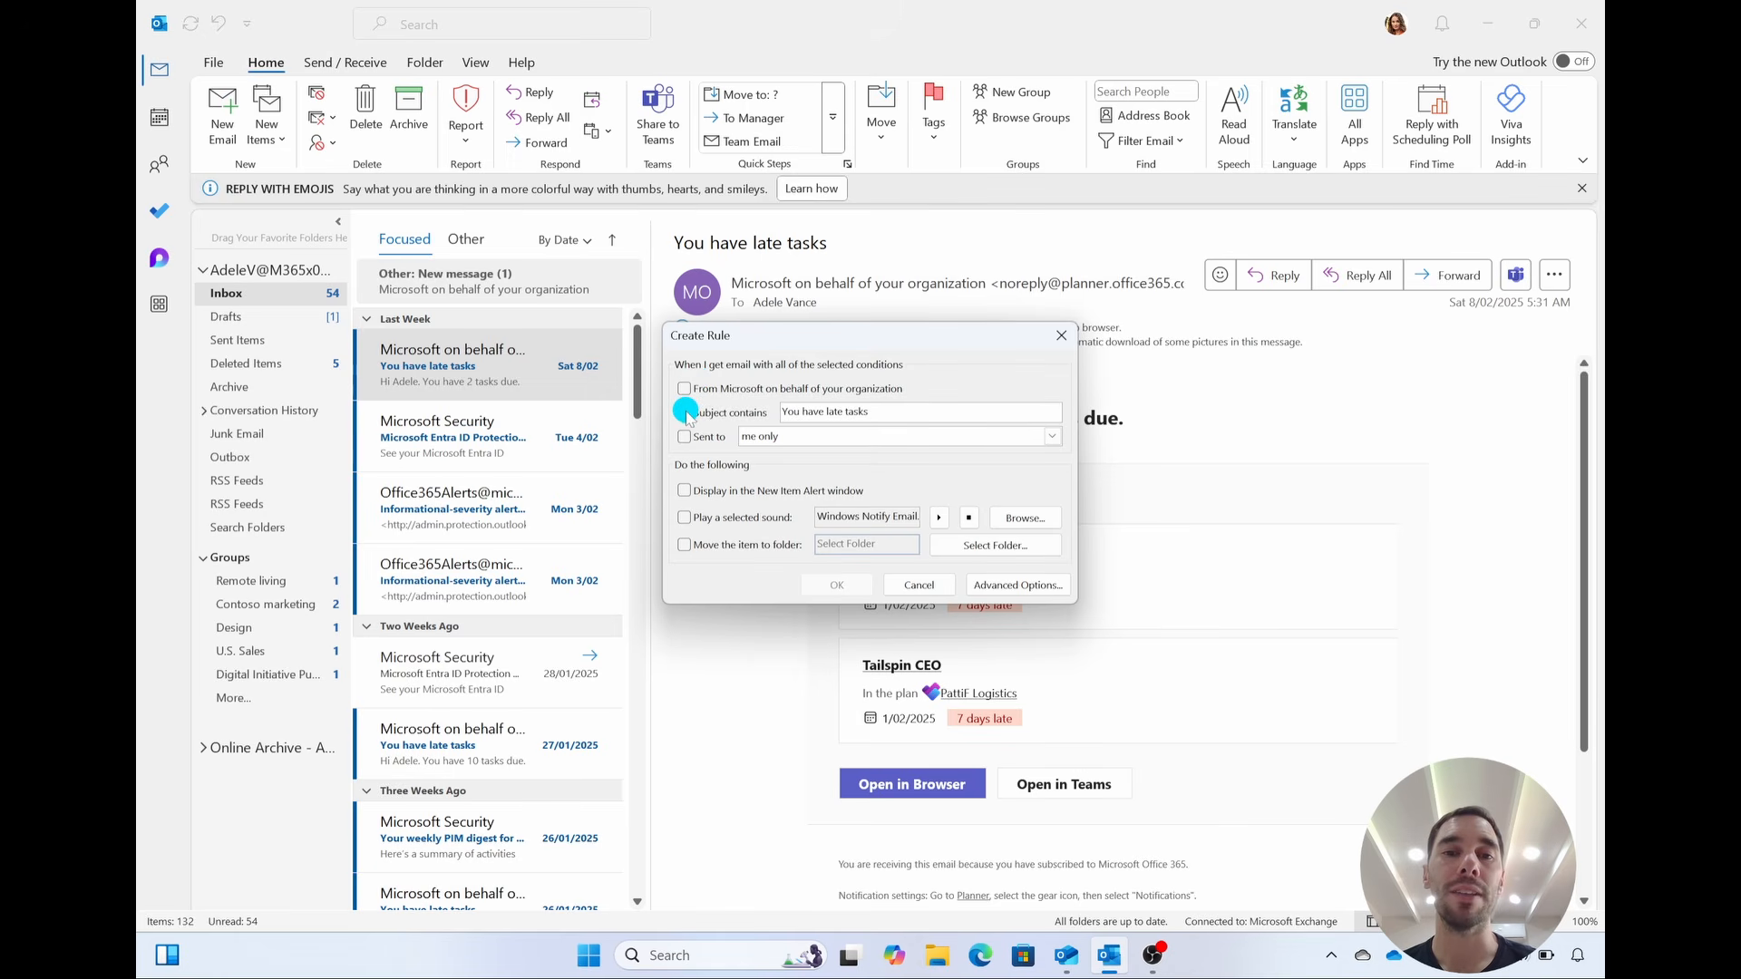
left_click(685, 413)
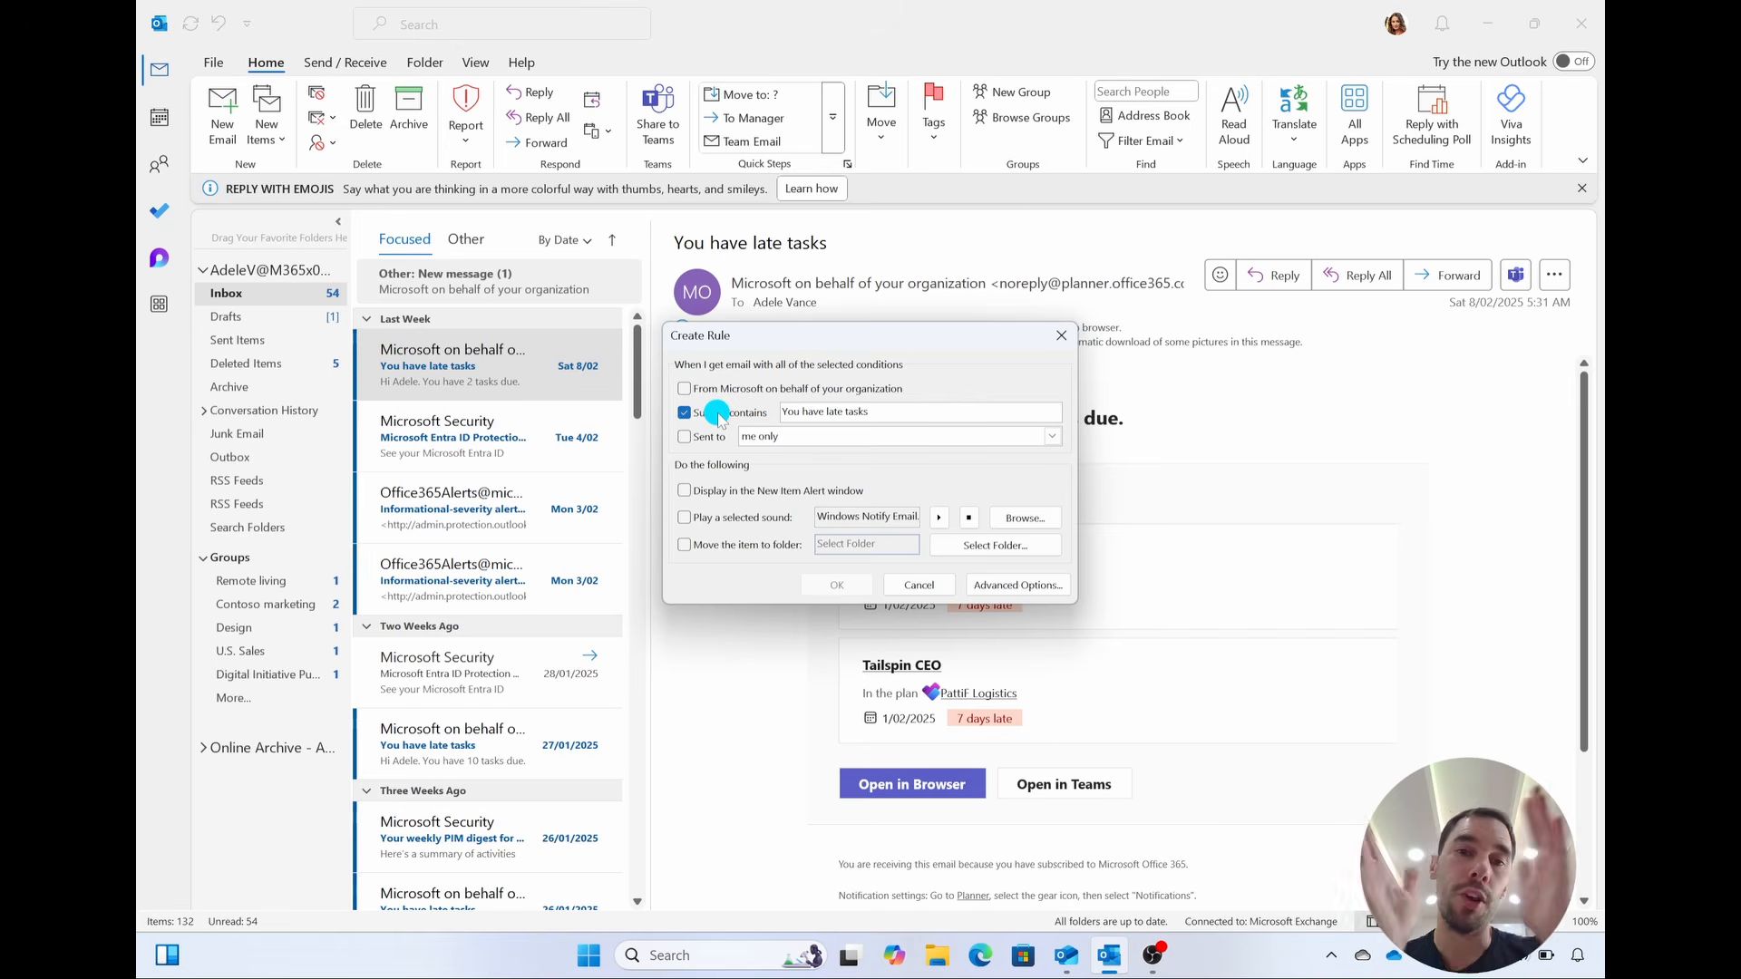
left_click(1028, 588)
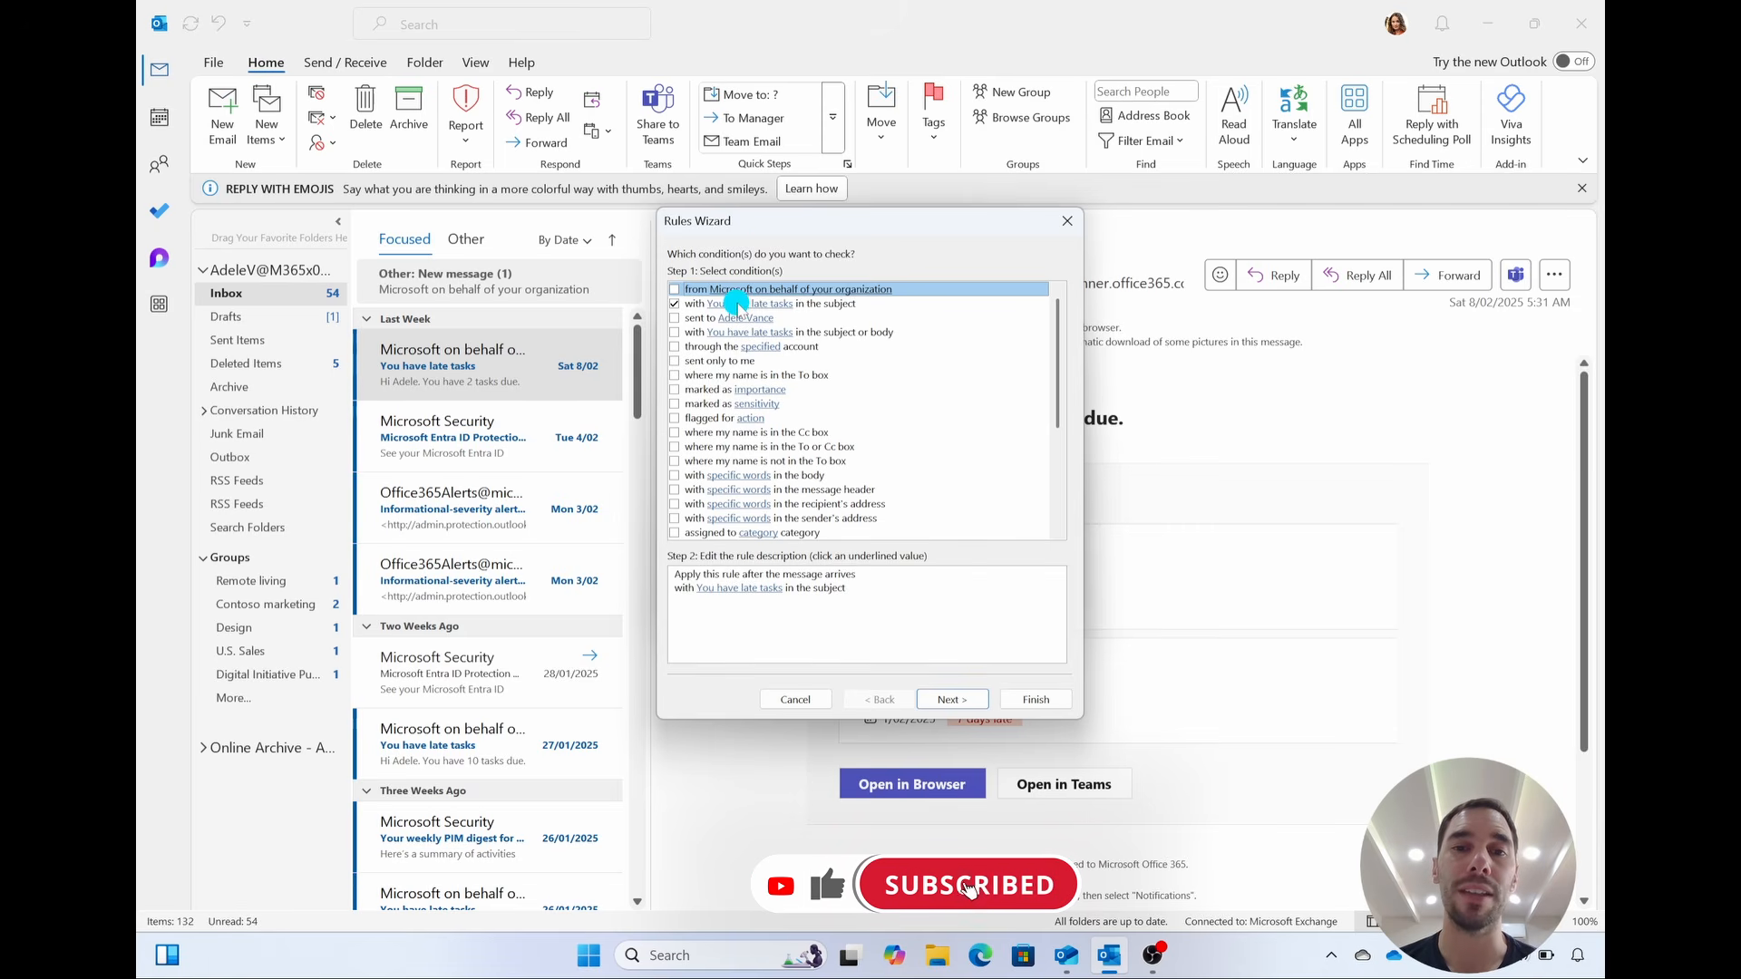
left_click(950, 703)
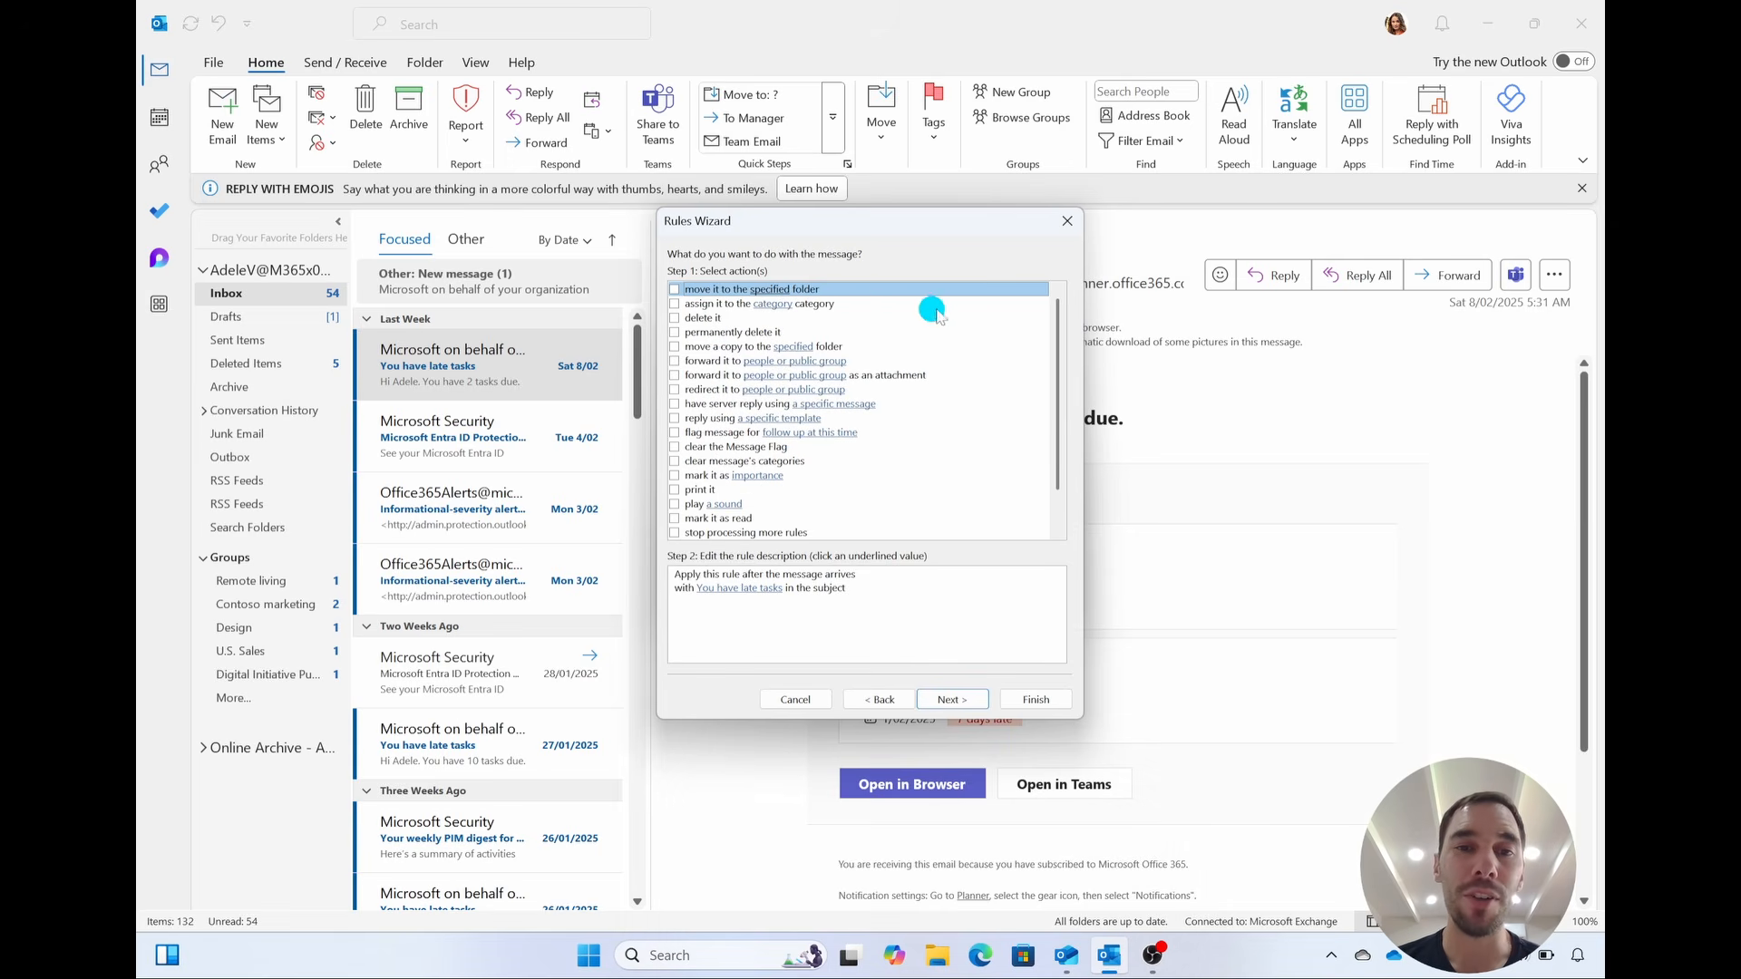
- Add the action to forward matching messages to people or public group, choosing a colleague from the address list as recipient
left_click(674, 360)
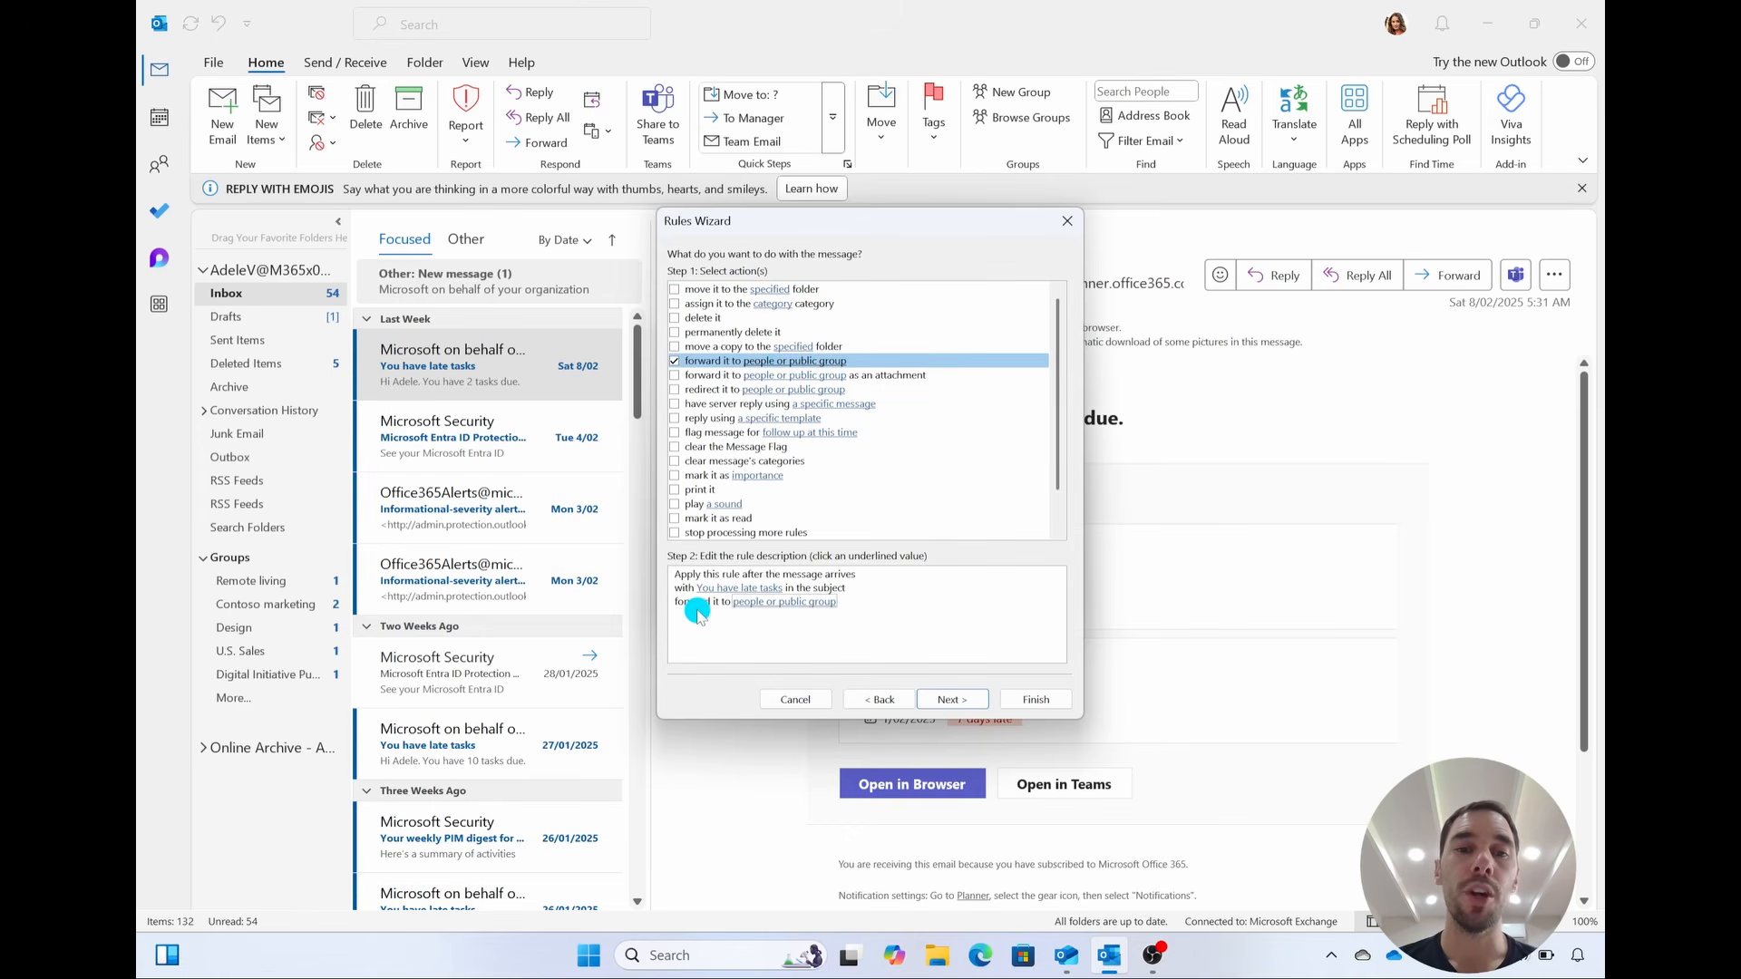
left_click(787, 602)
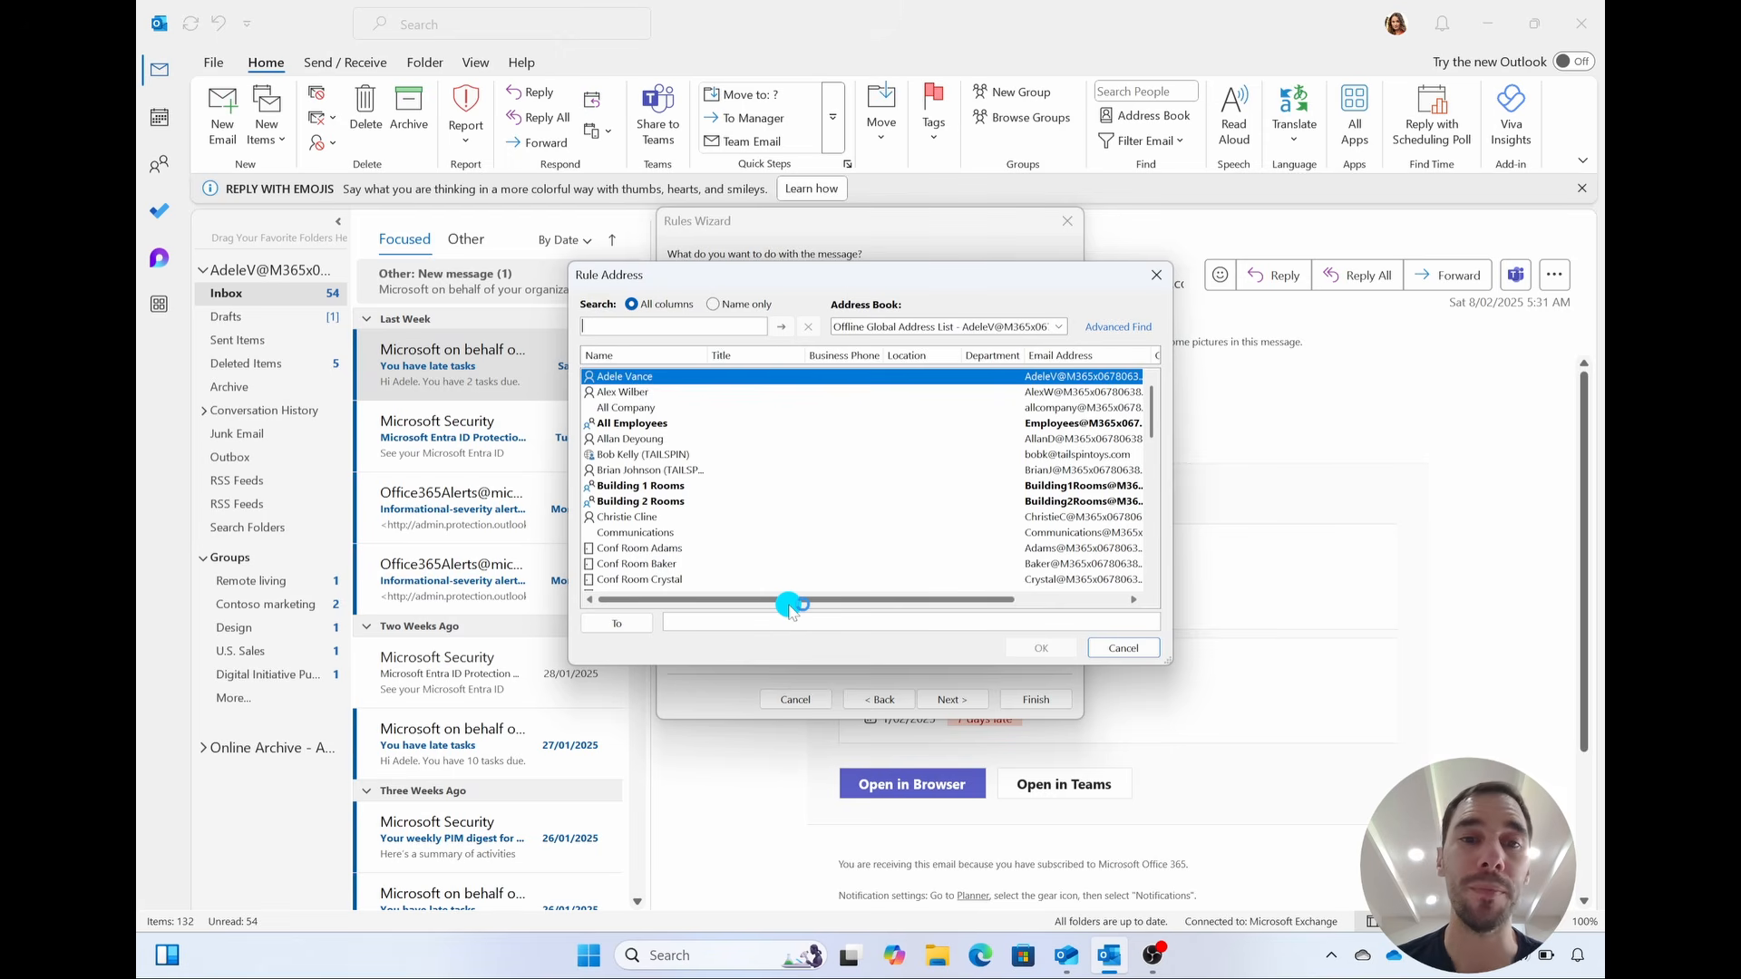
double_click(645, 439)
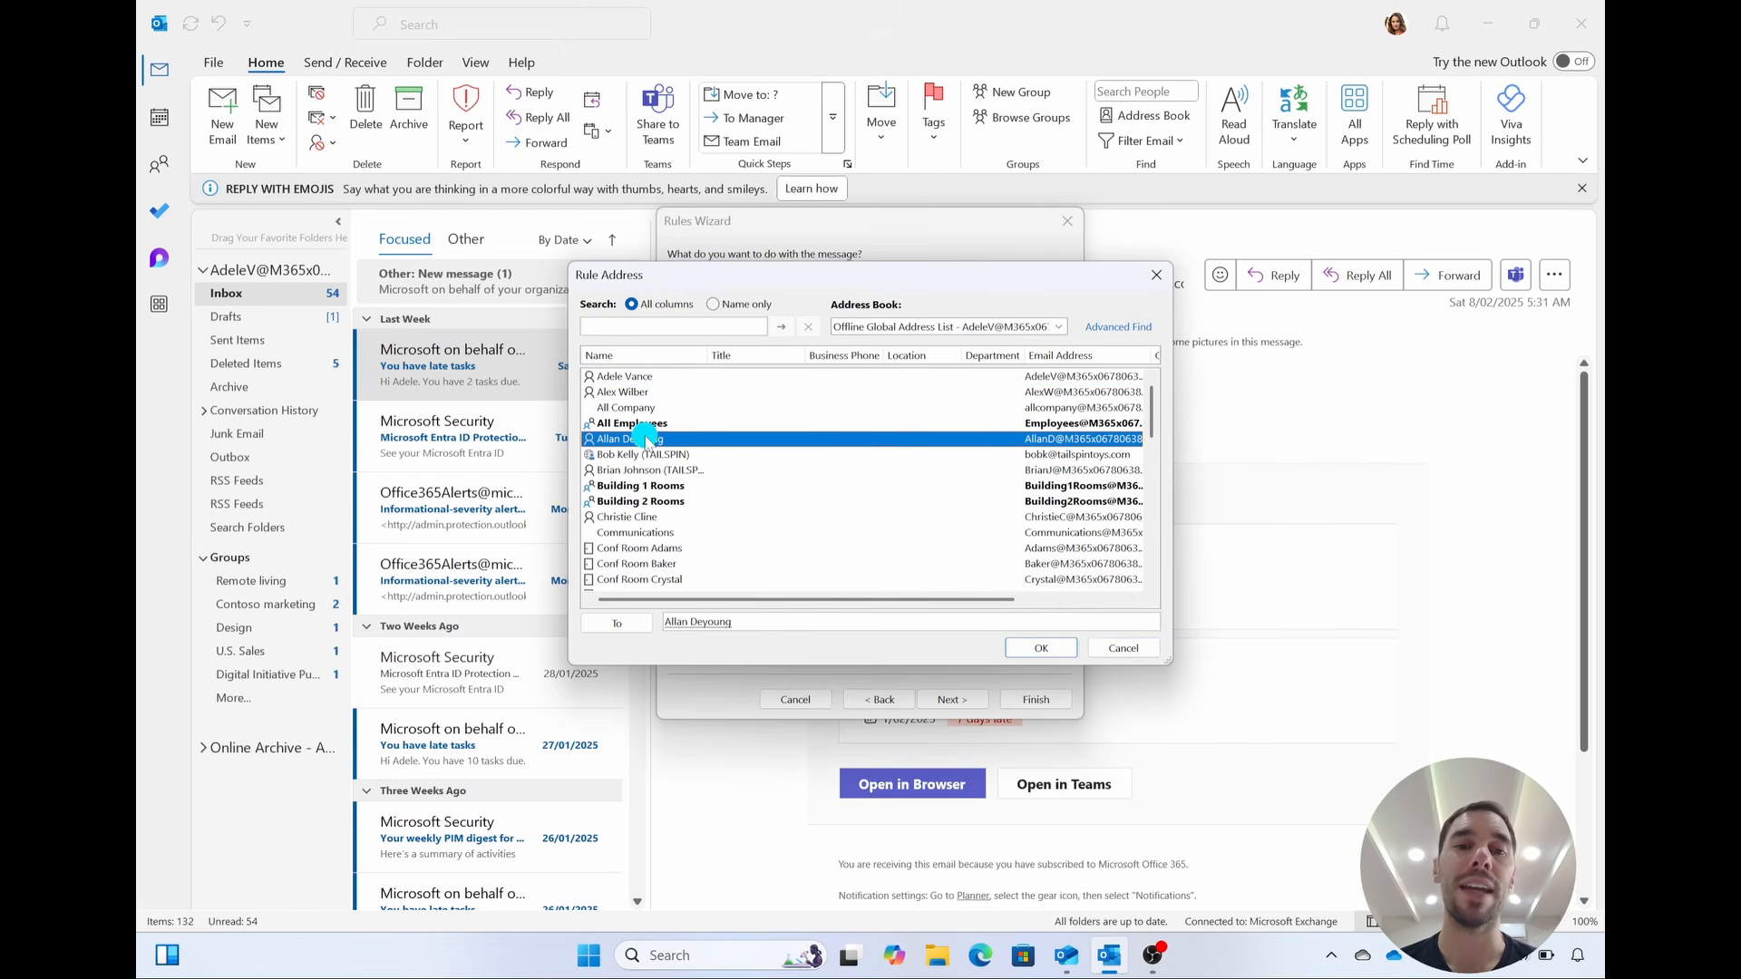
left_click(1041, 648)
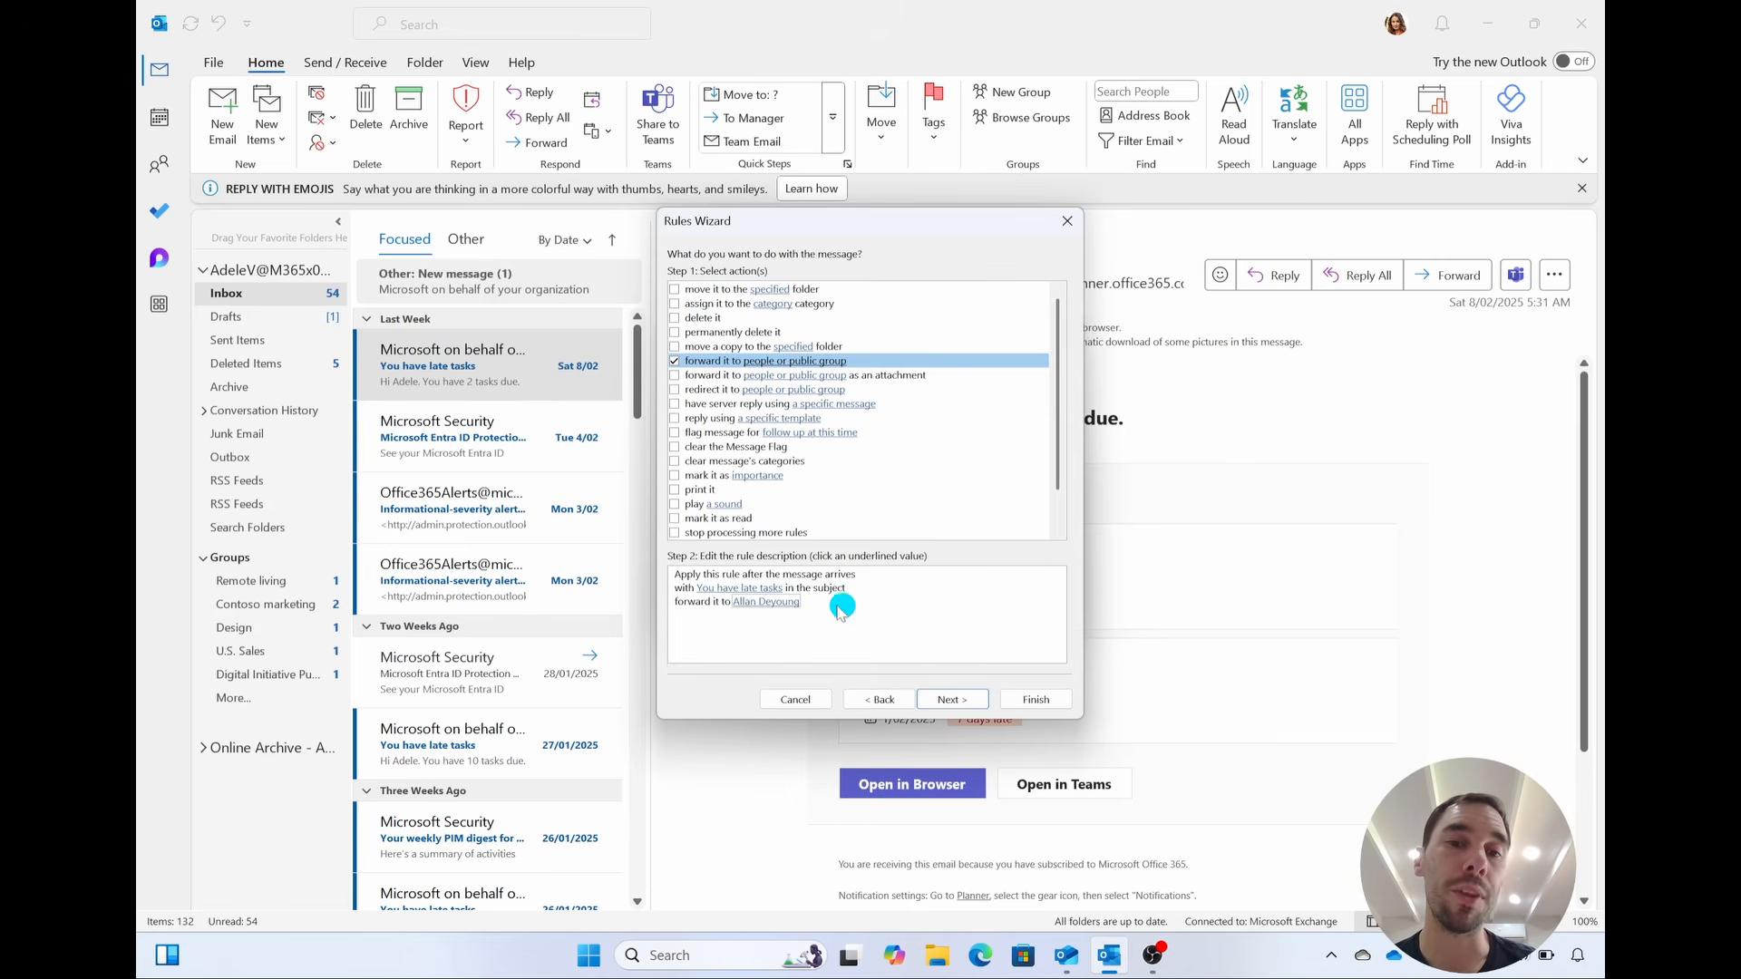
left_click(741, 588)
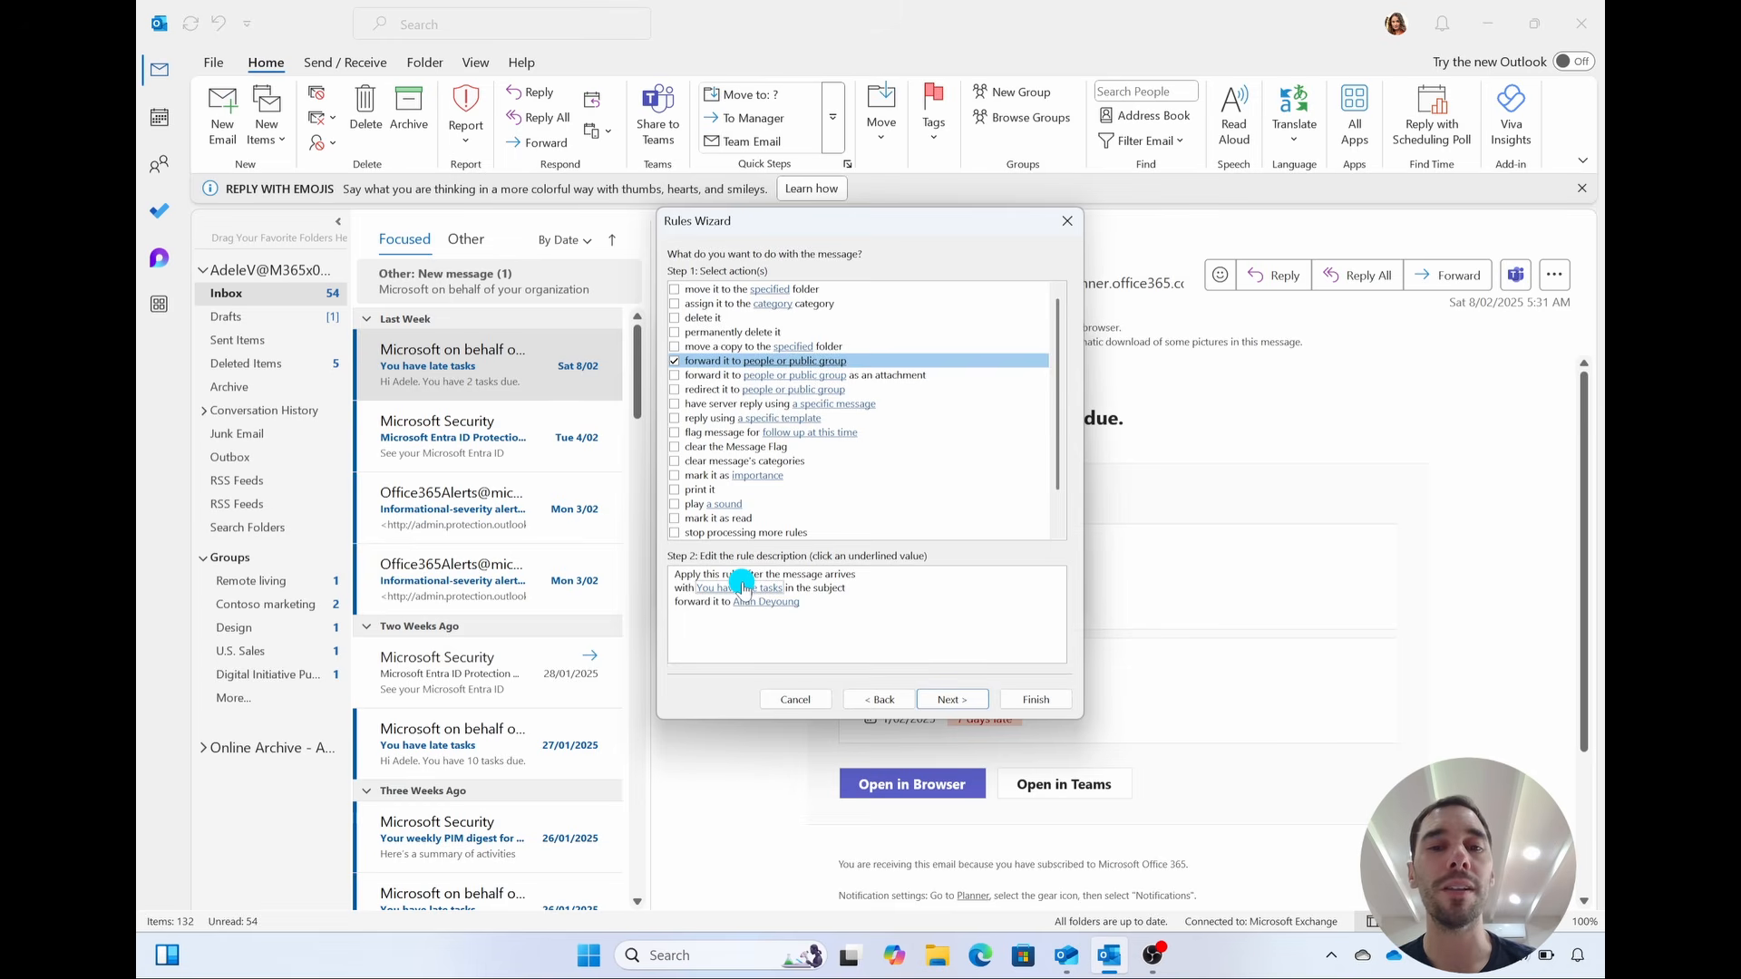
- Finish the rule without exceptions, with it turned on and also run on messages already in the Inbox
left_click(940, 699)
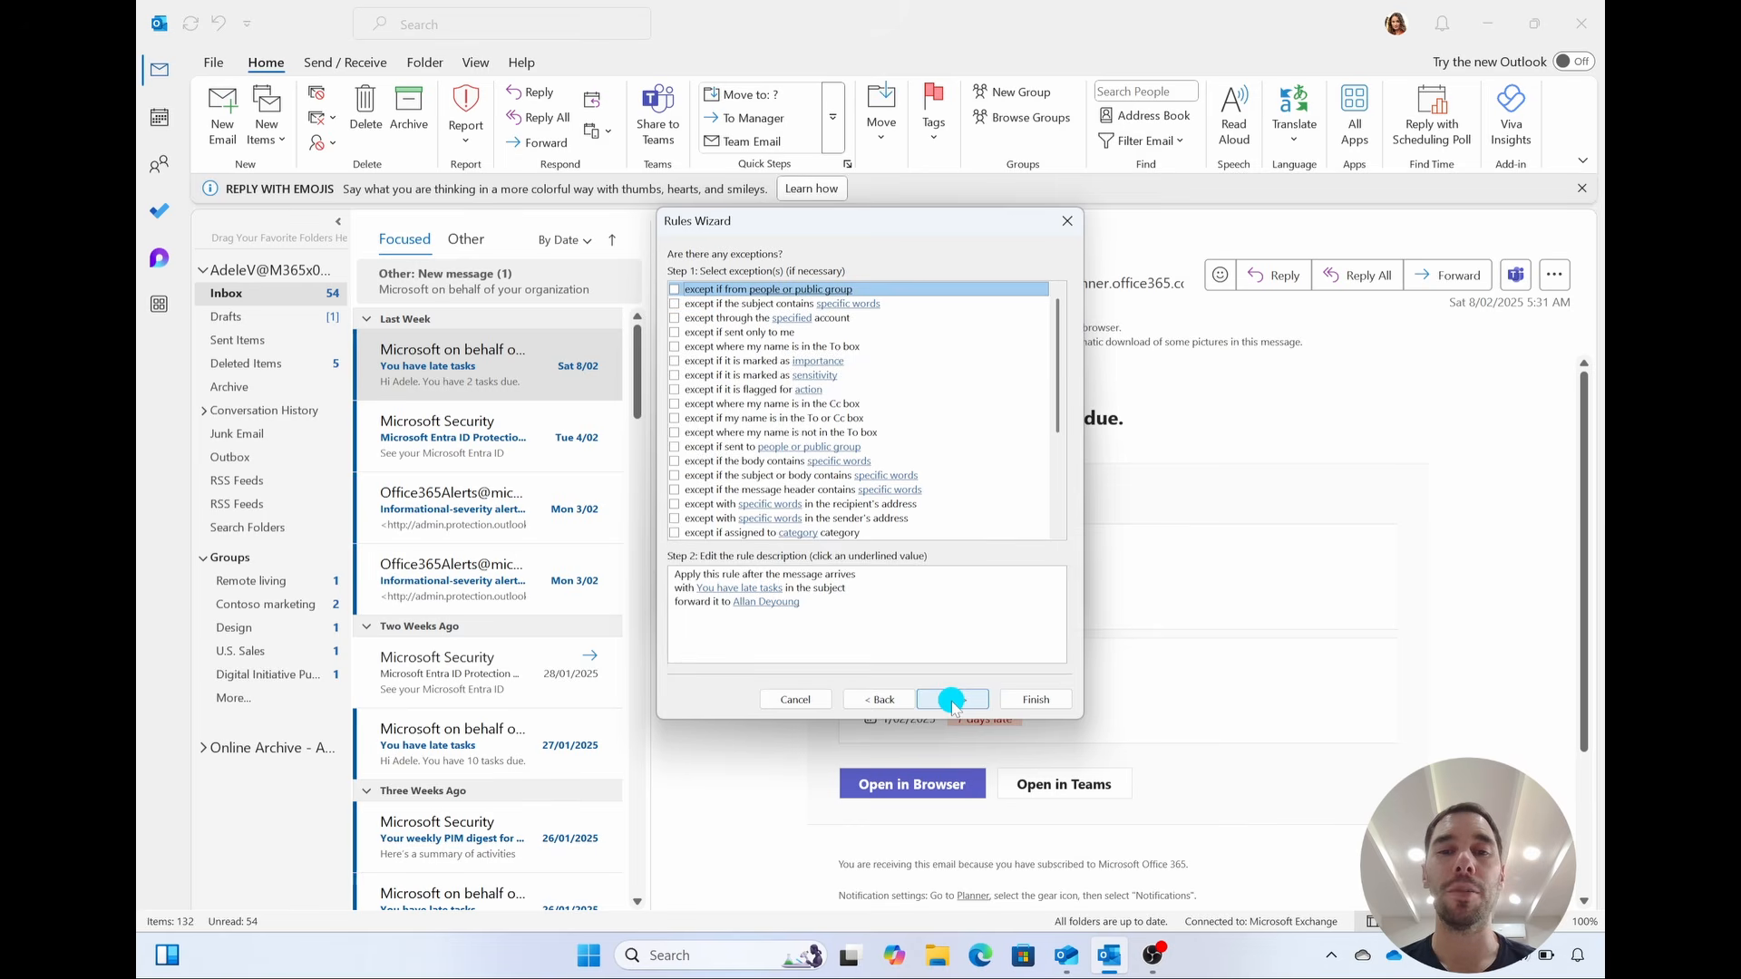
left_click(952, 699)
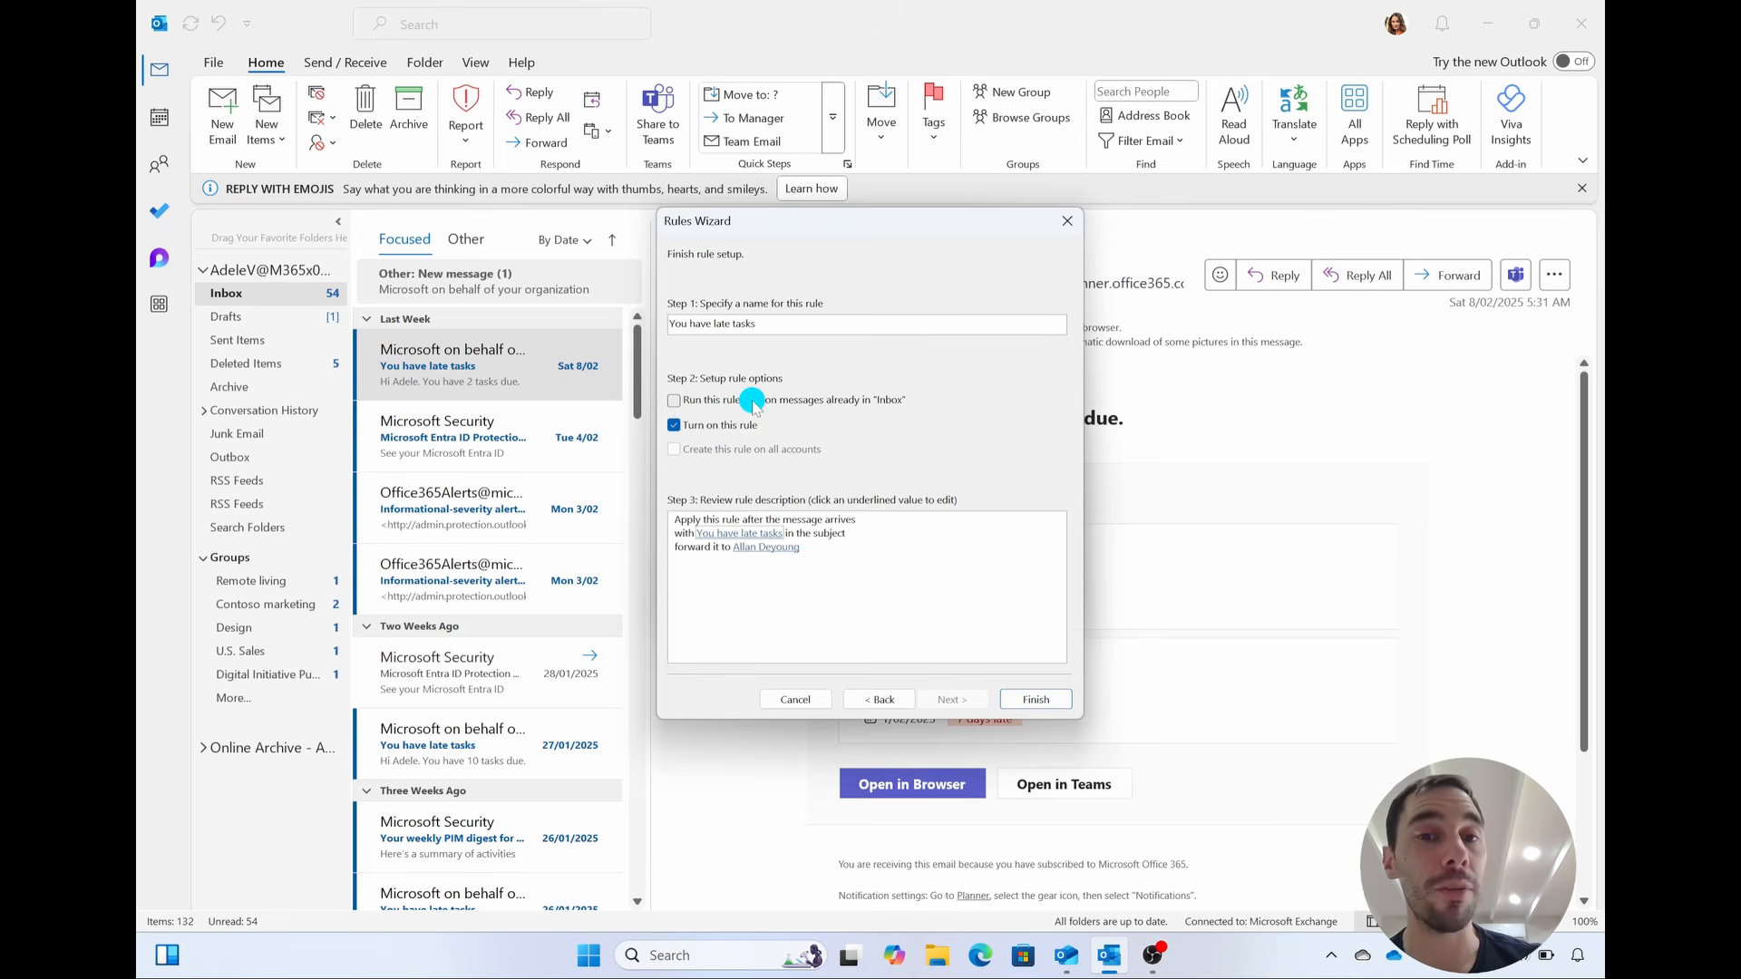
left_click(753, 401)
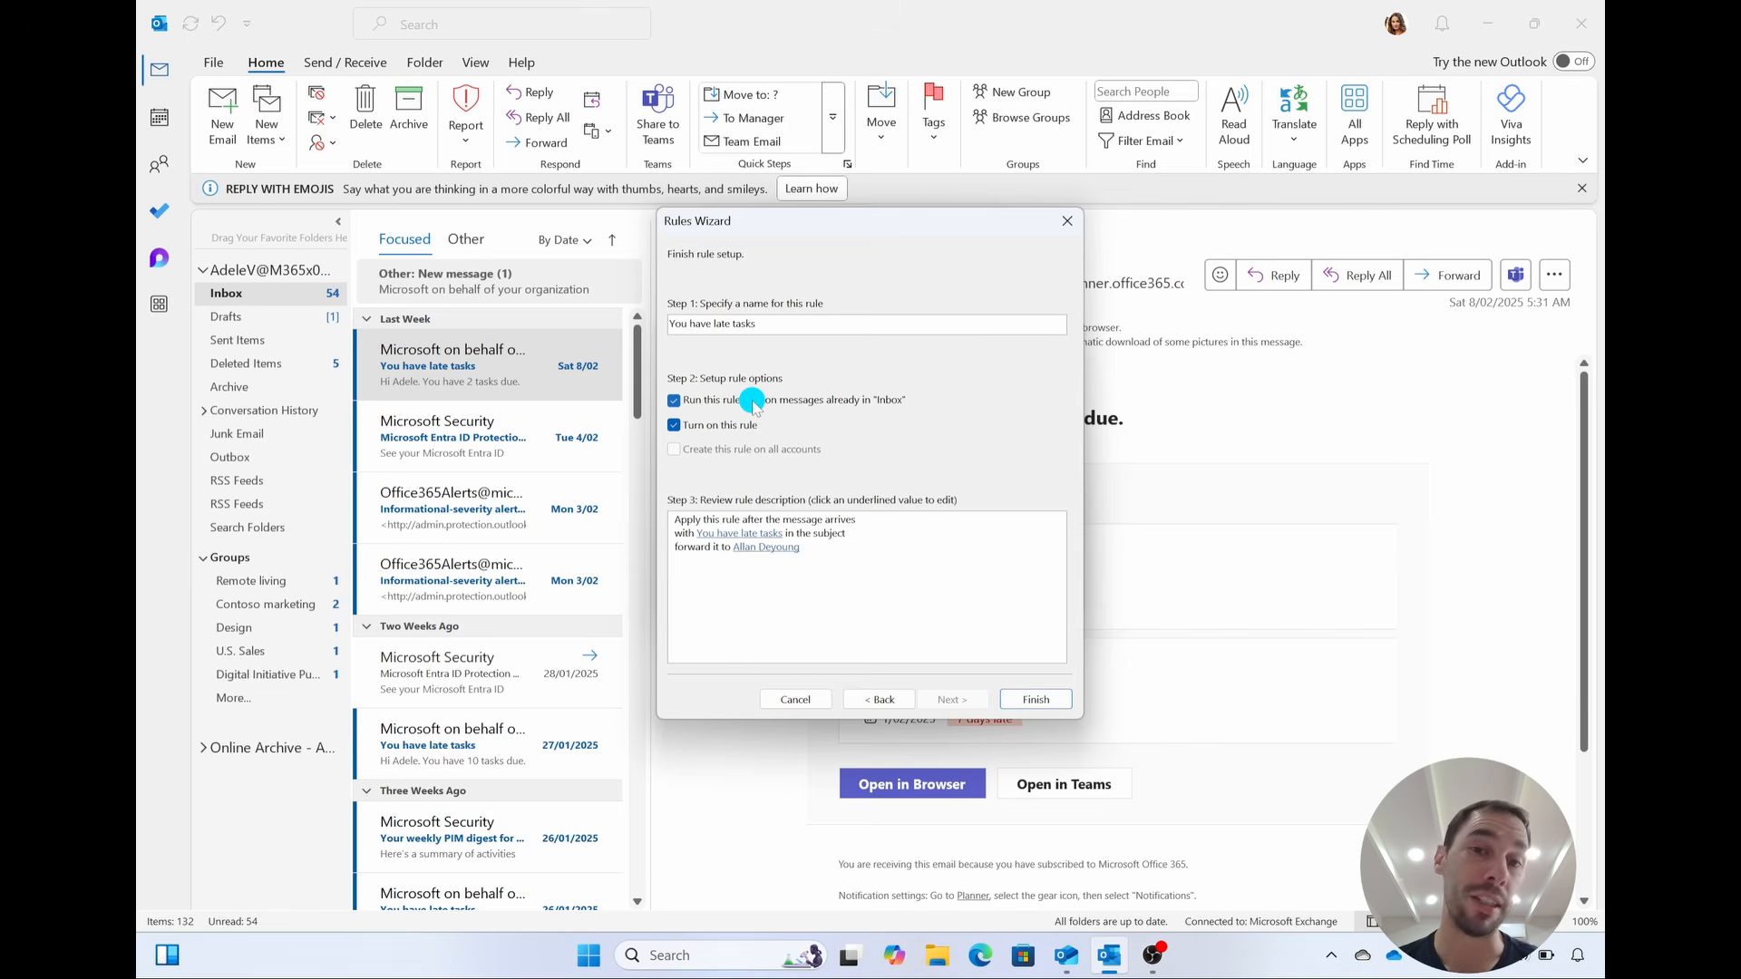
left_click(1027, 702)
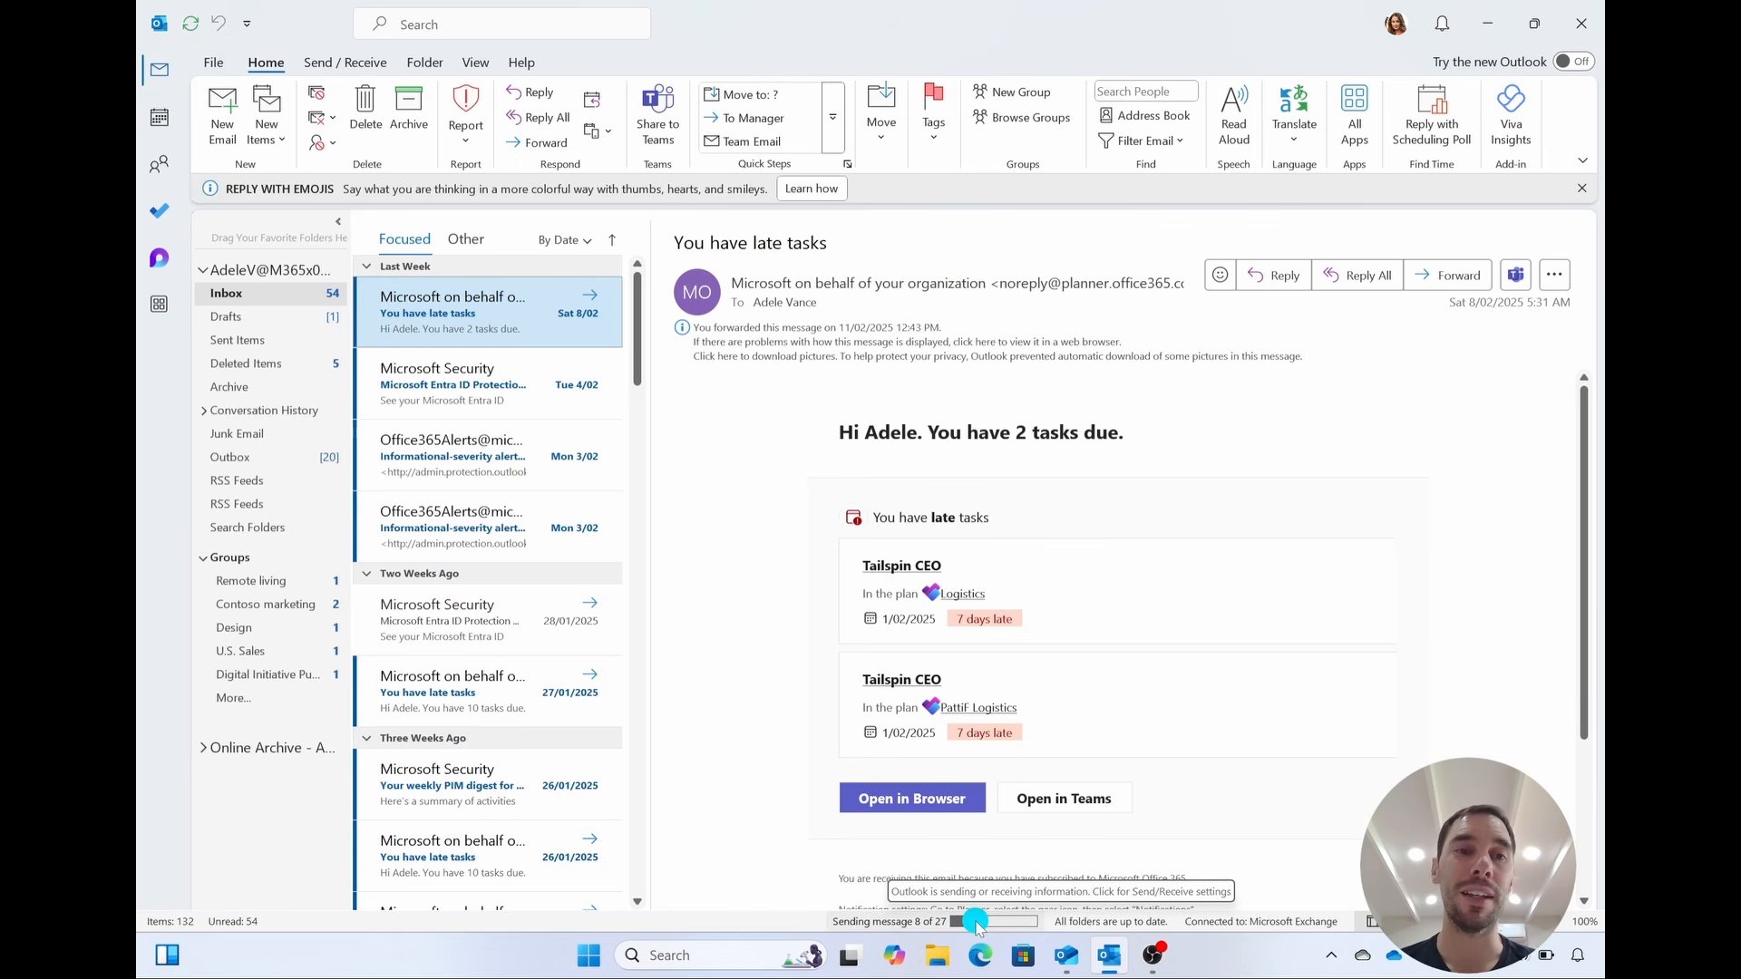
- Check the newest forwarded "You have late tasks" message in Sent Items
left_click(252, 341)
left_click(424, 322)
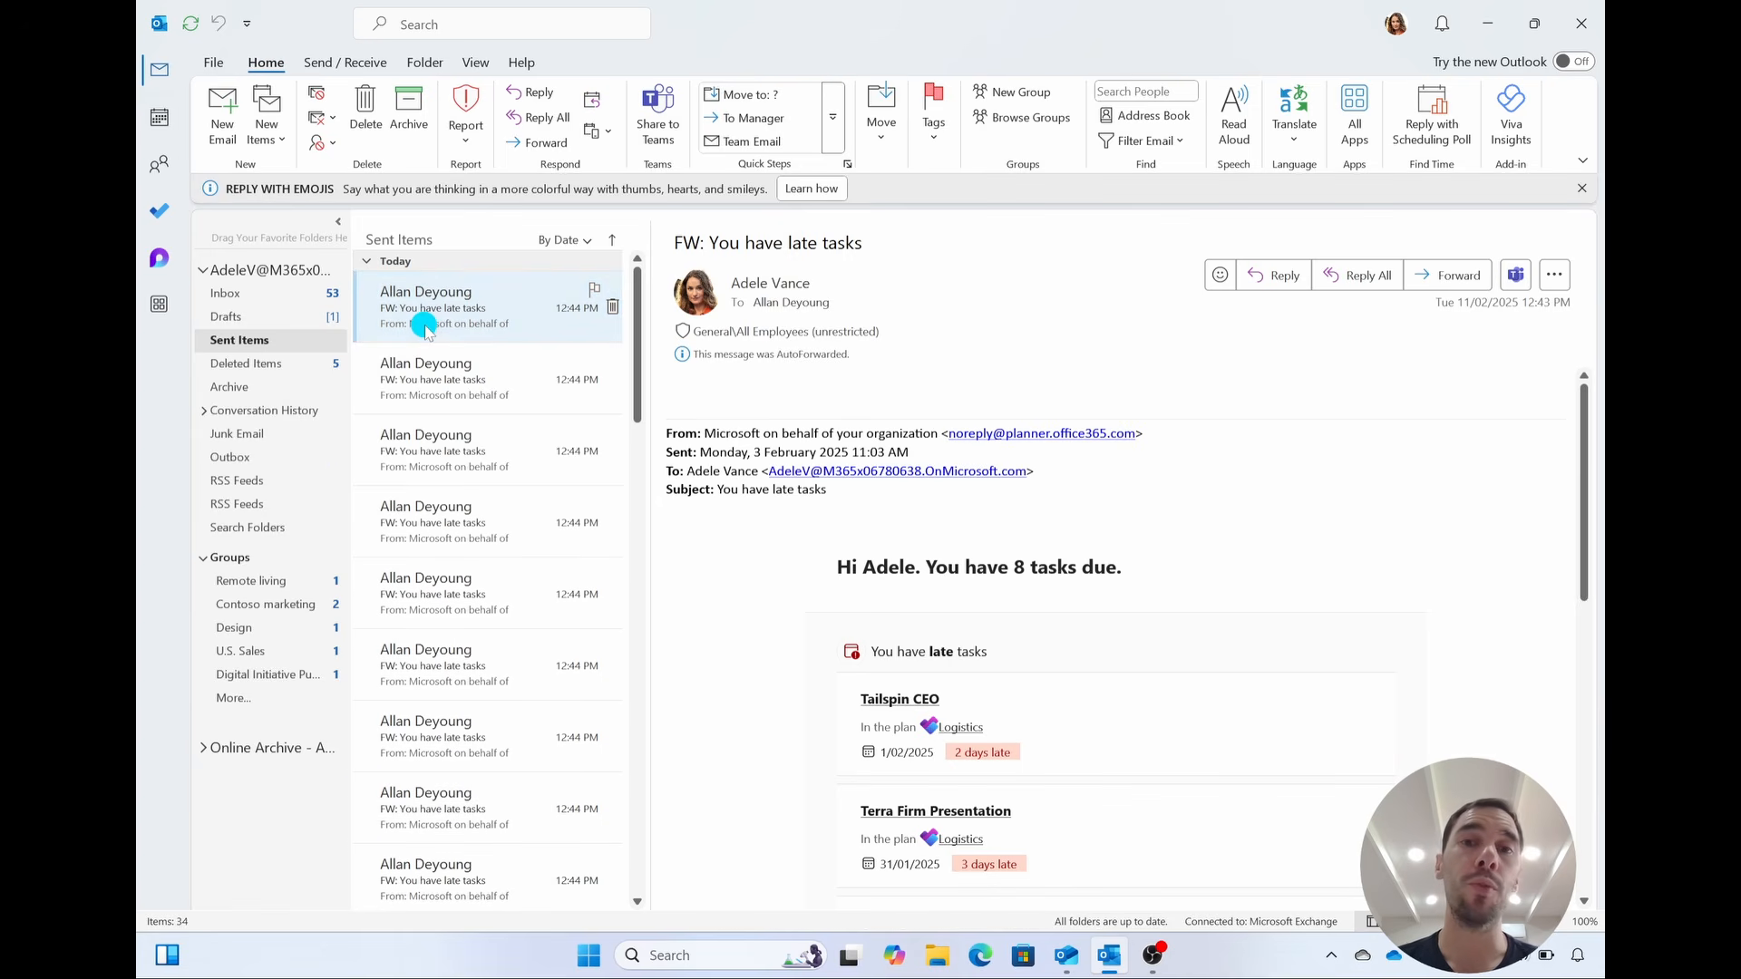
- Review the "You have late tasks" rule in Rules and Alerts, finish its wizard without changes and close the rule list
left_click(894, 123)
left_click(926, 231)
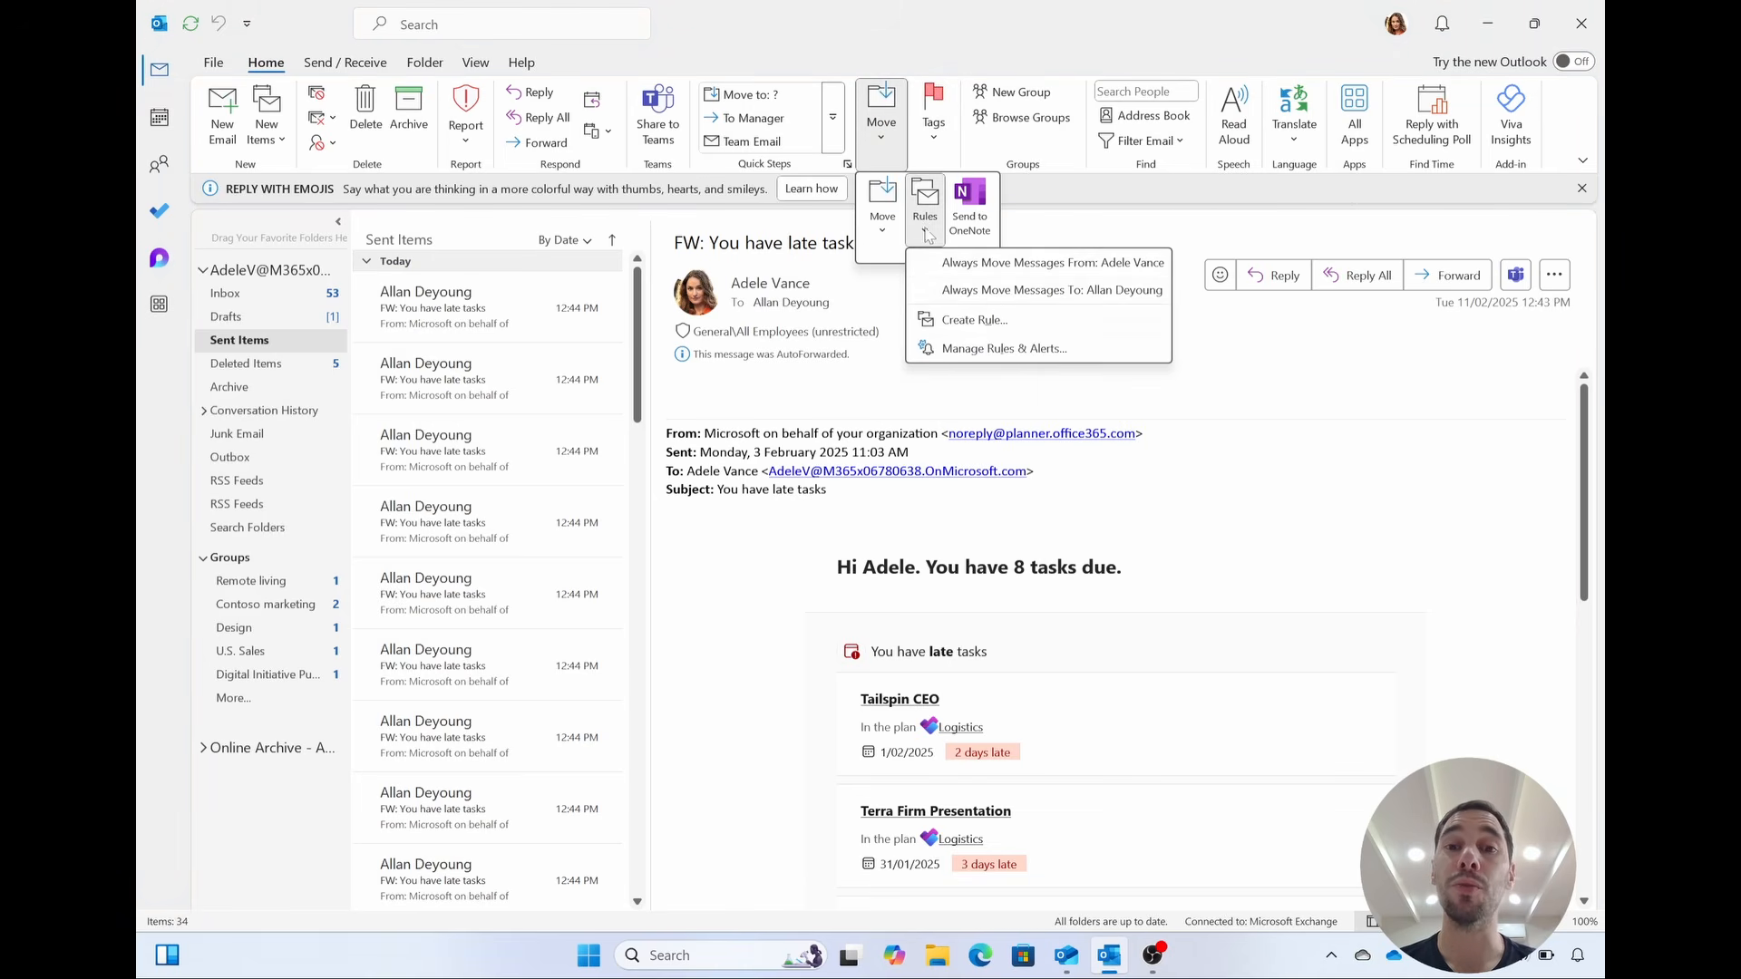
left_click(1002, 351)
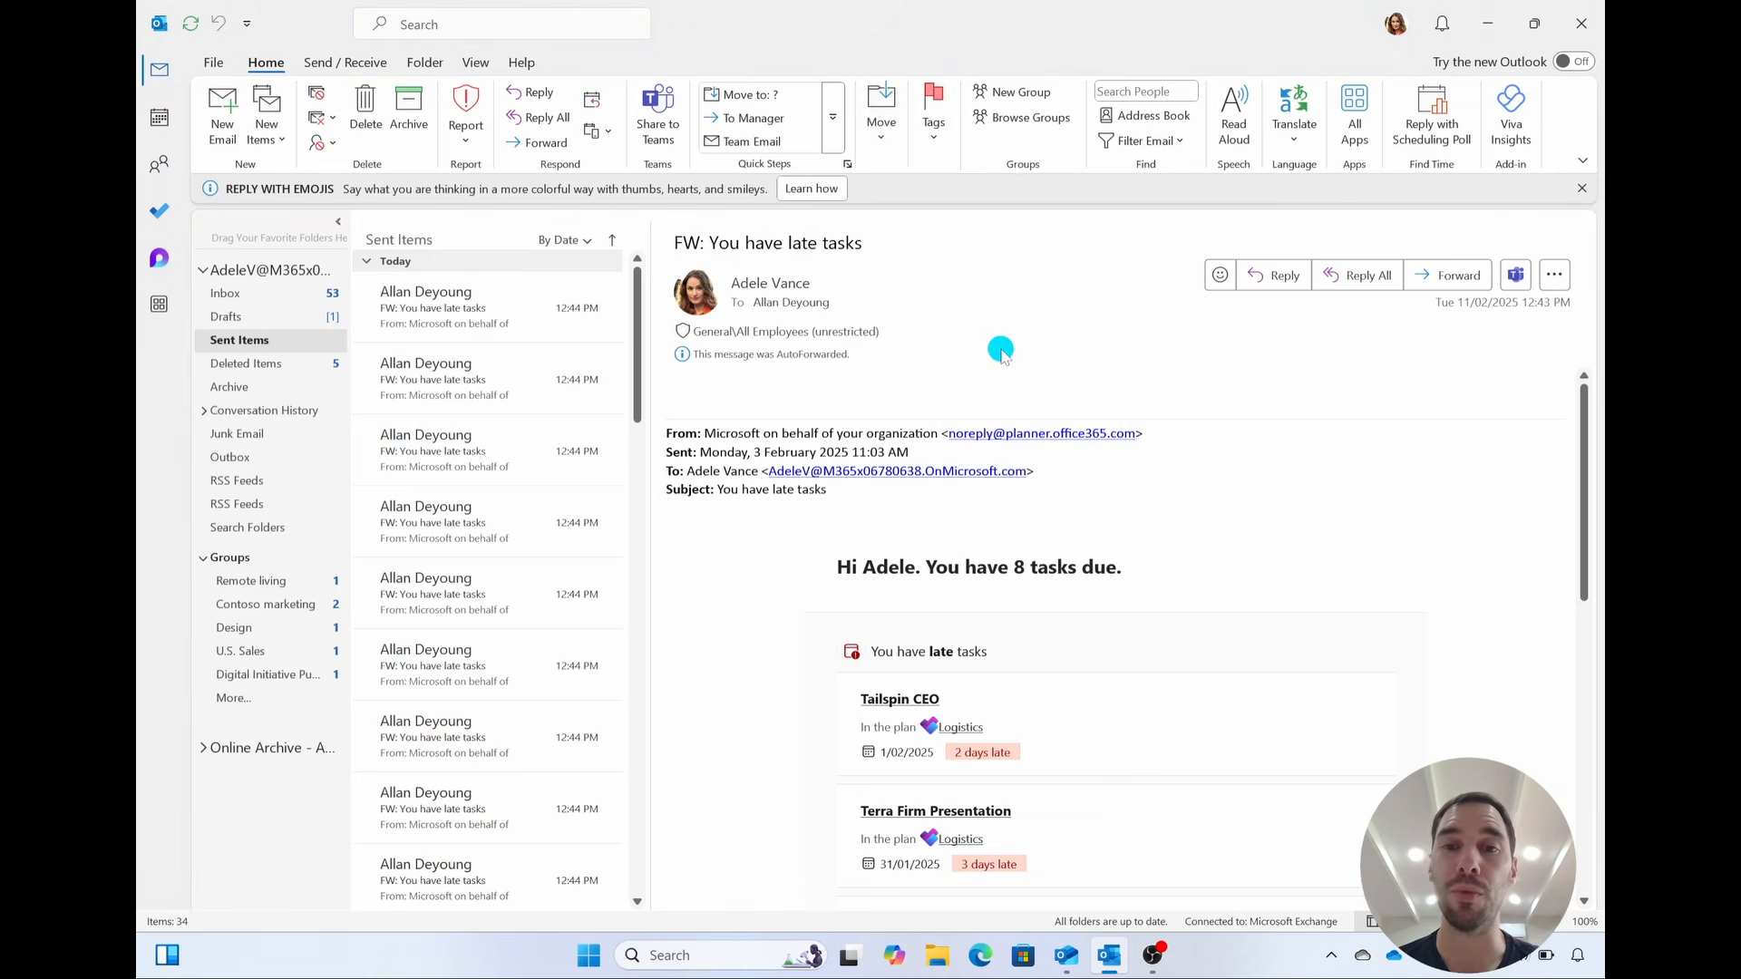
left_click(746, 344)
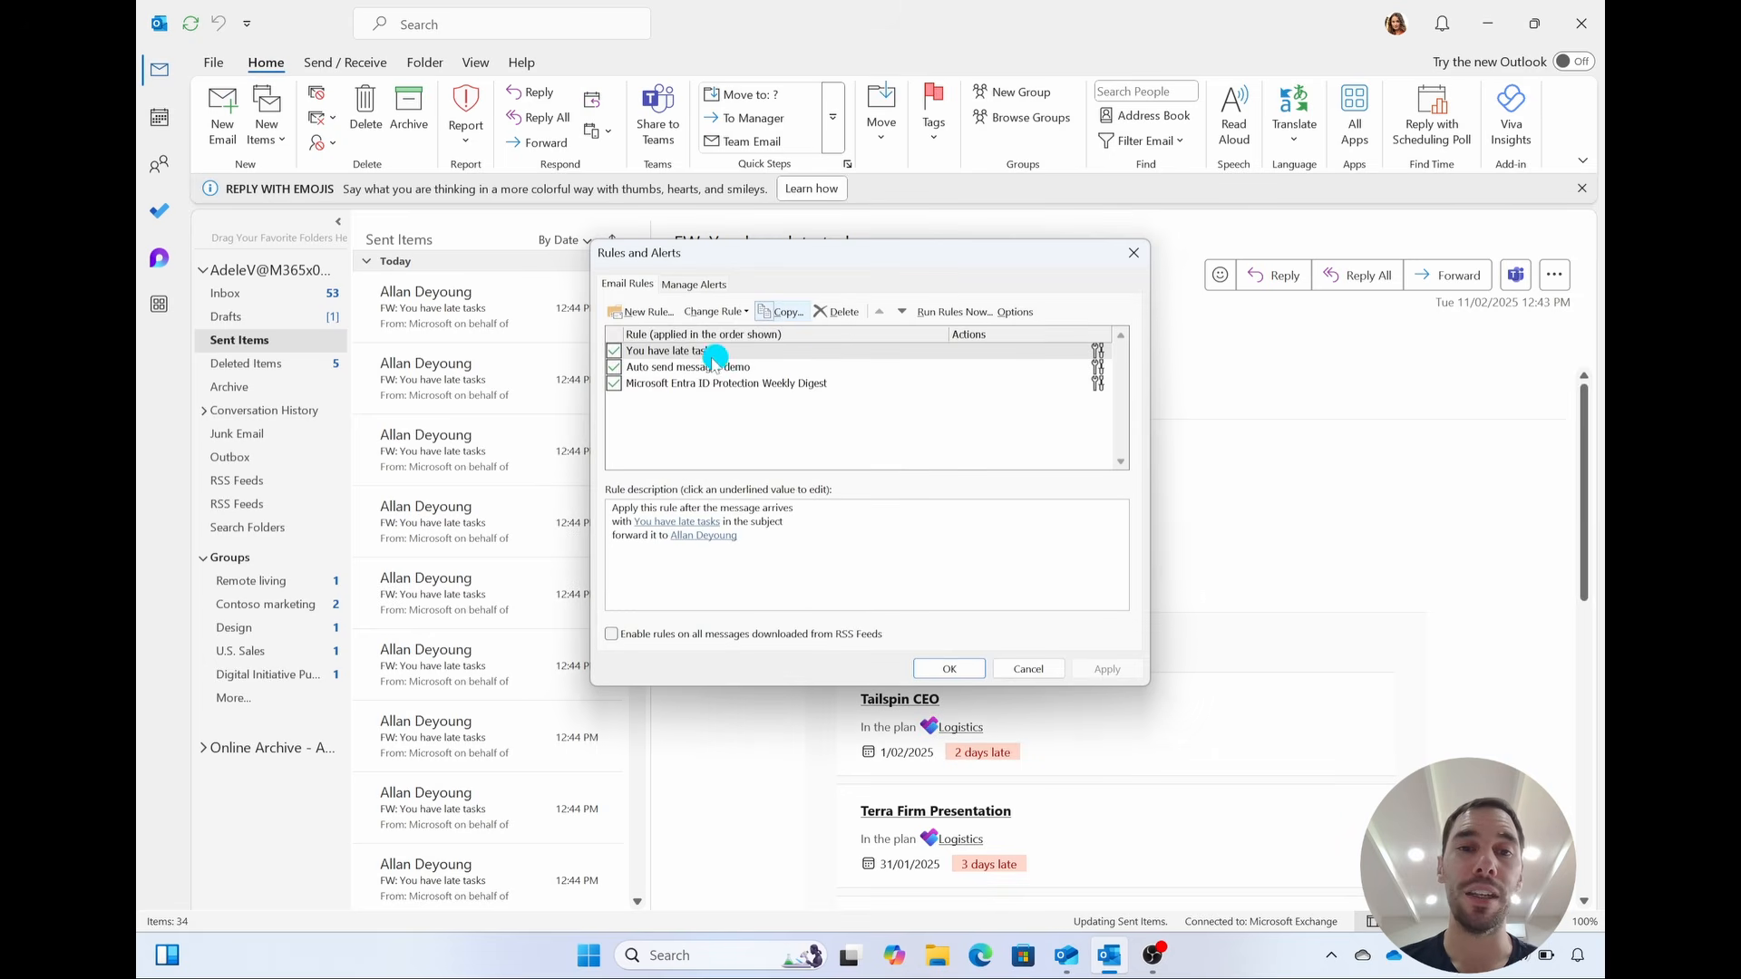
double_click(664, 350)
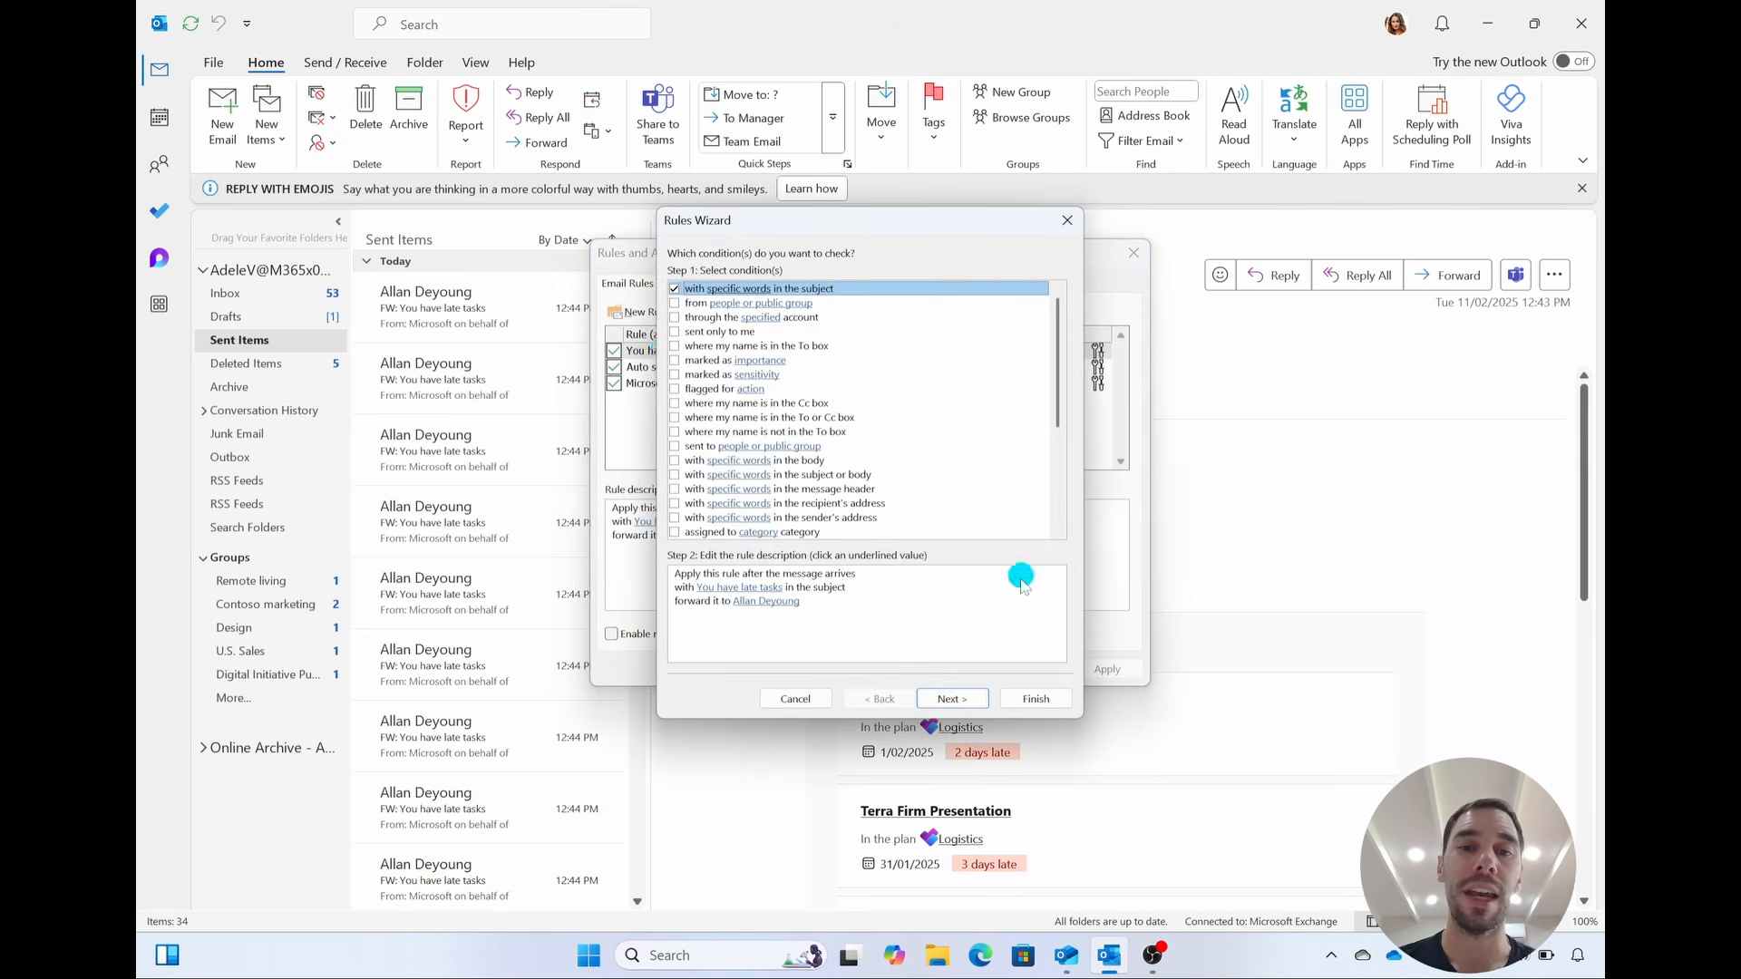
left_click(1020, 699)
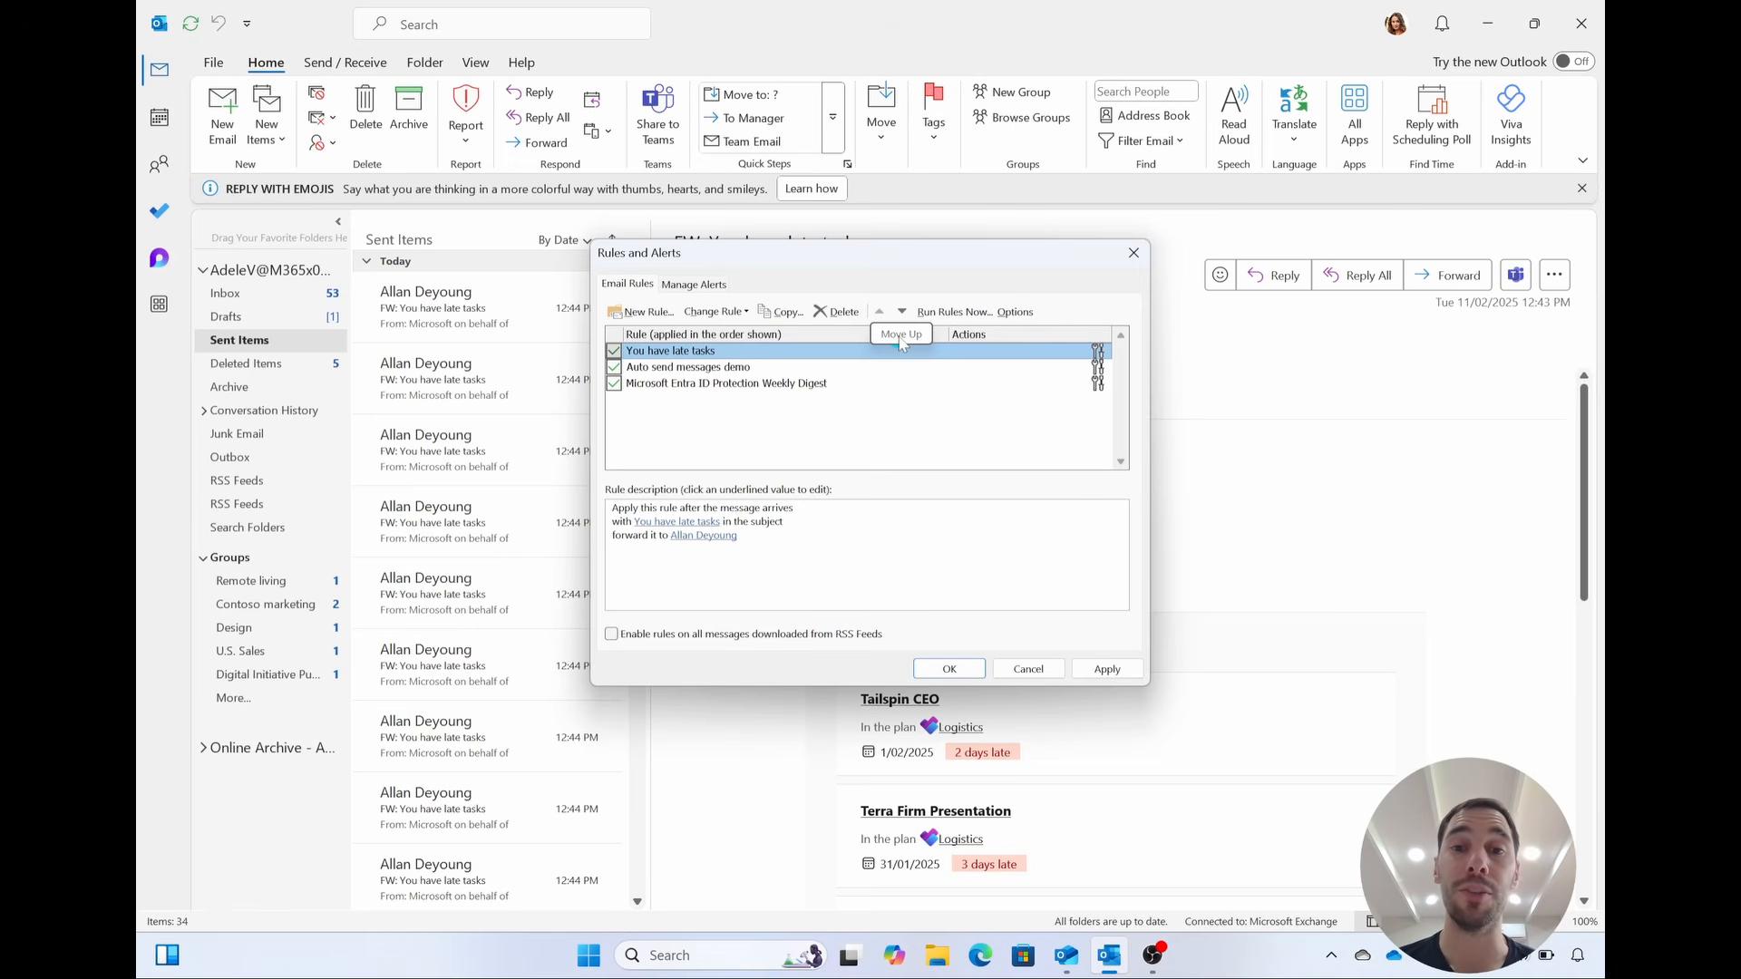
left_click(1129, 248)
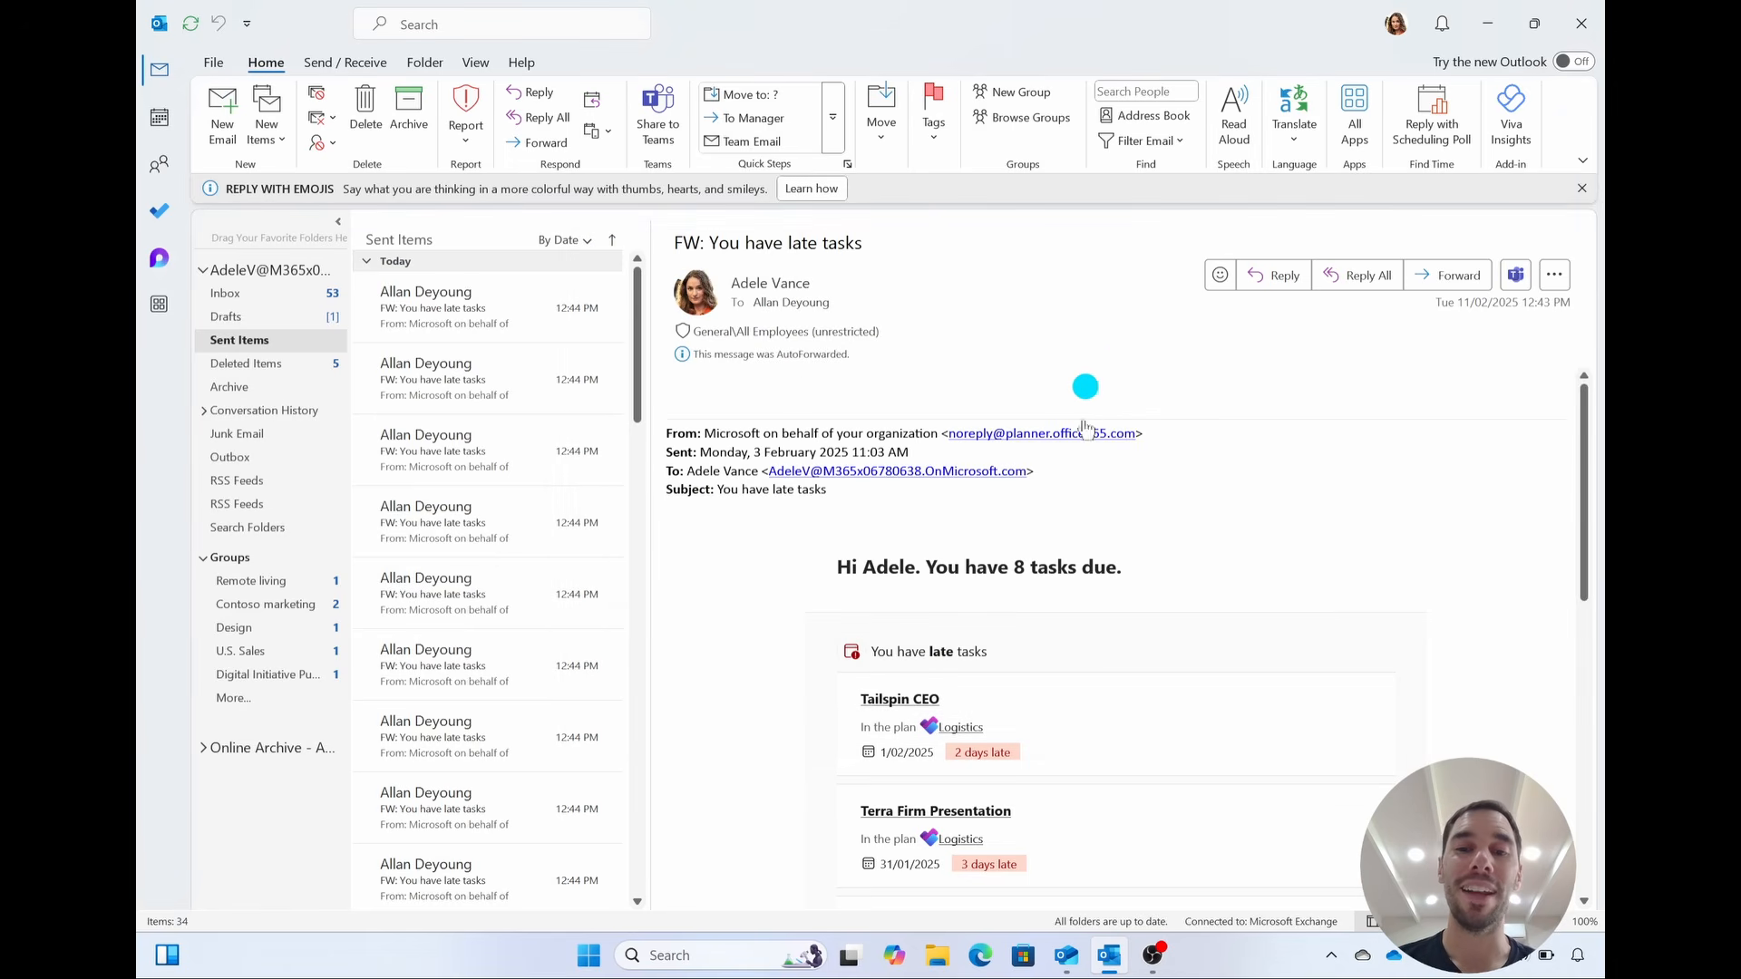
- Switch to the new Outlook and open the "You have upcoming tasks due" email dated 01-20 in the Inbox
left_click(1061, 960)
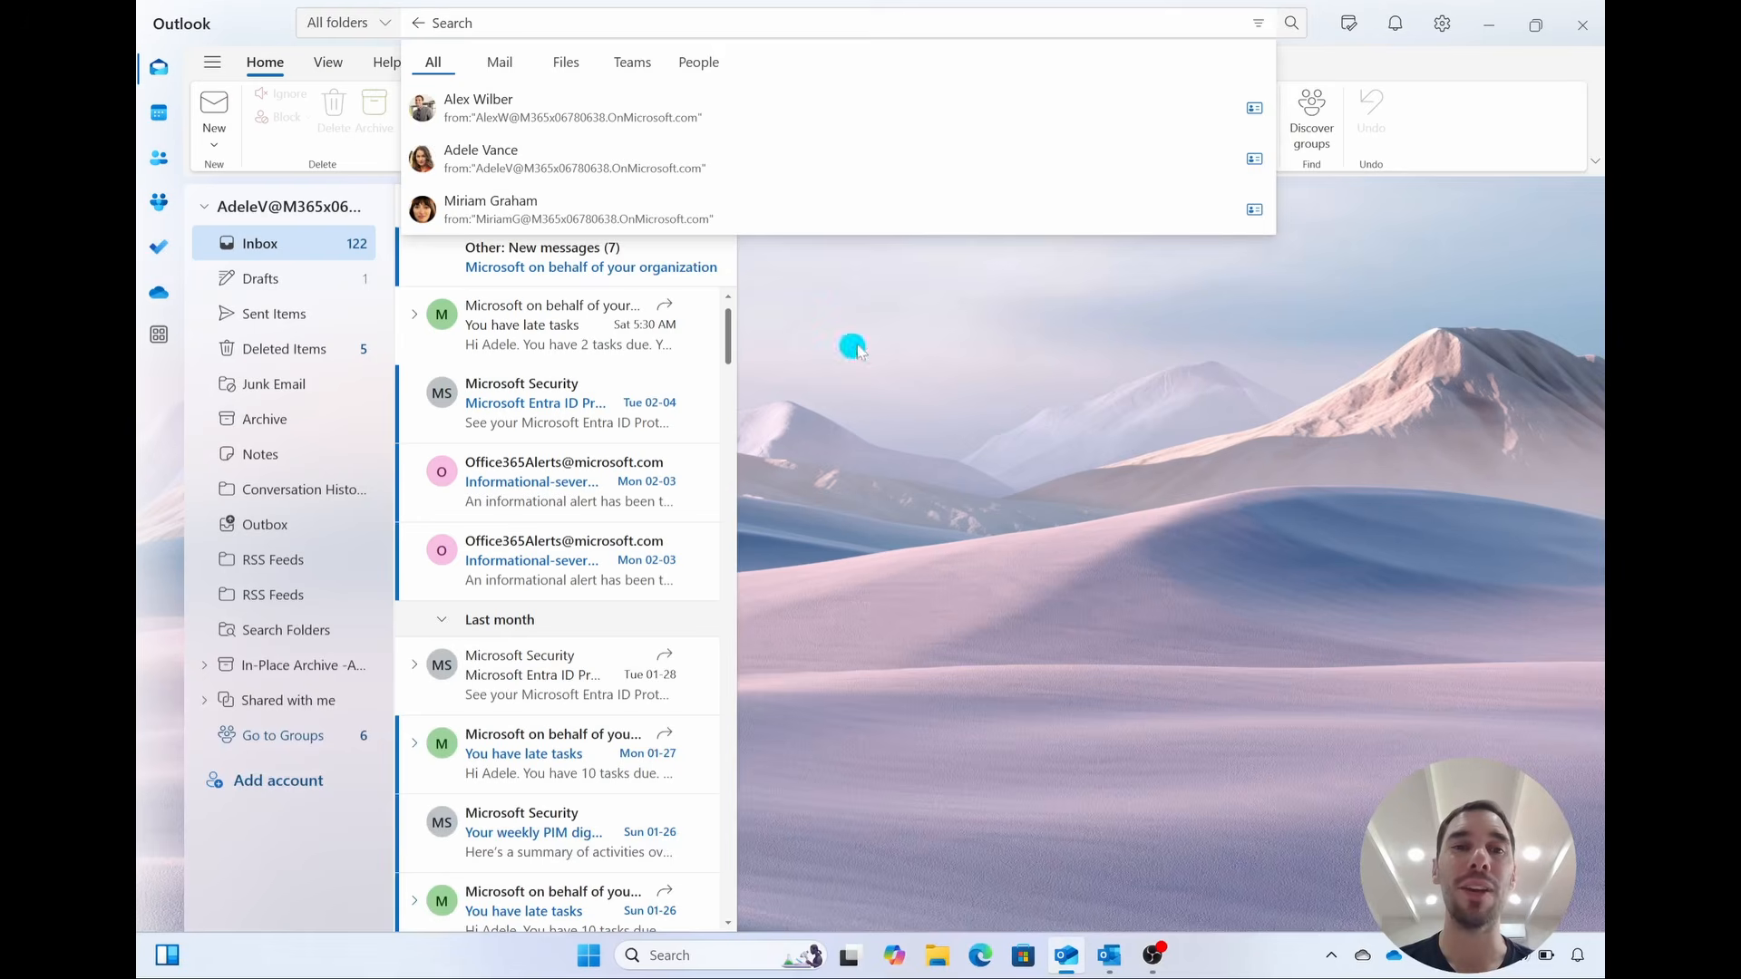
left_click(914, 408)
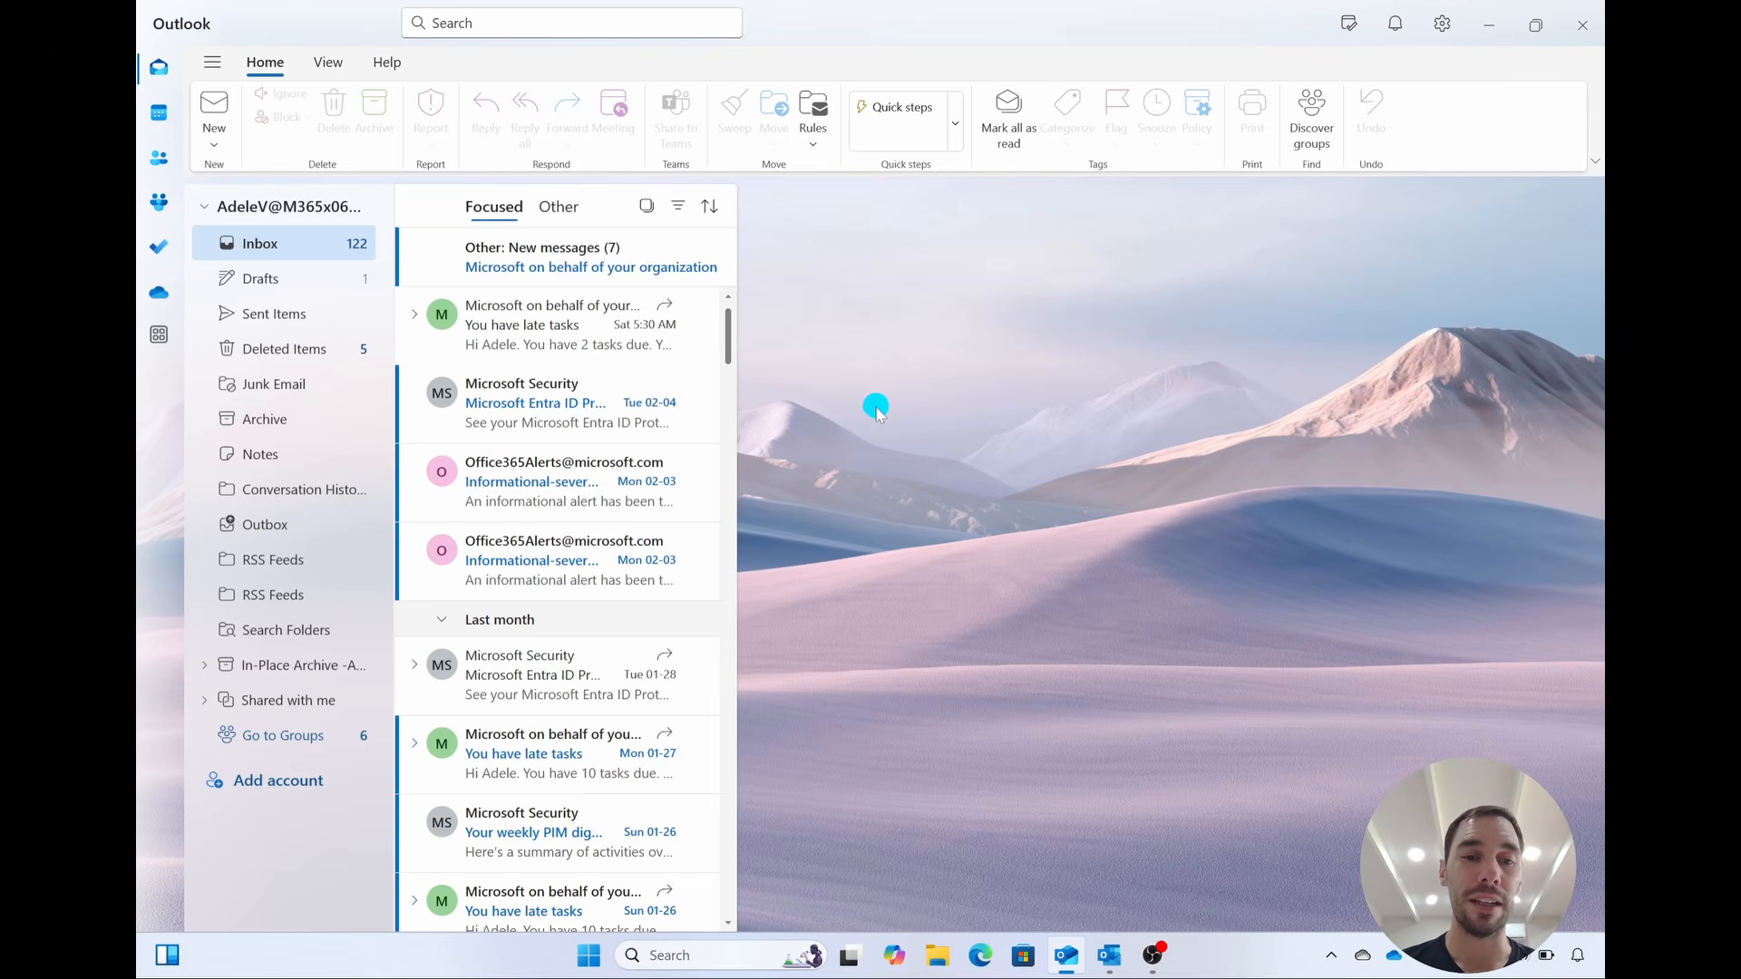
scroll(624, 487, "down", 5)
scroll(624, 487, "down", 1)
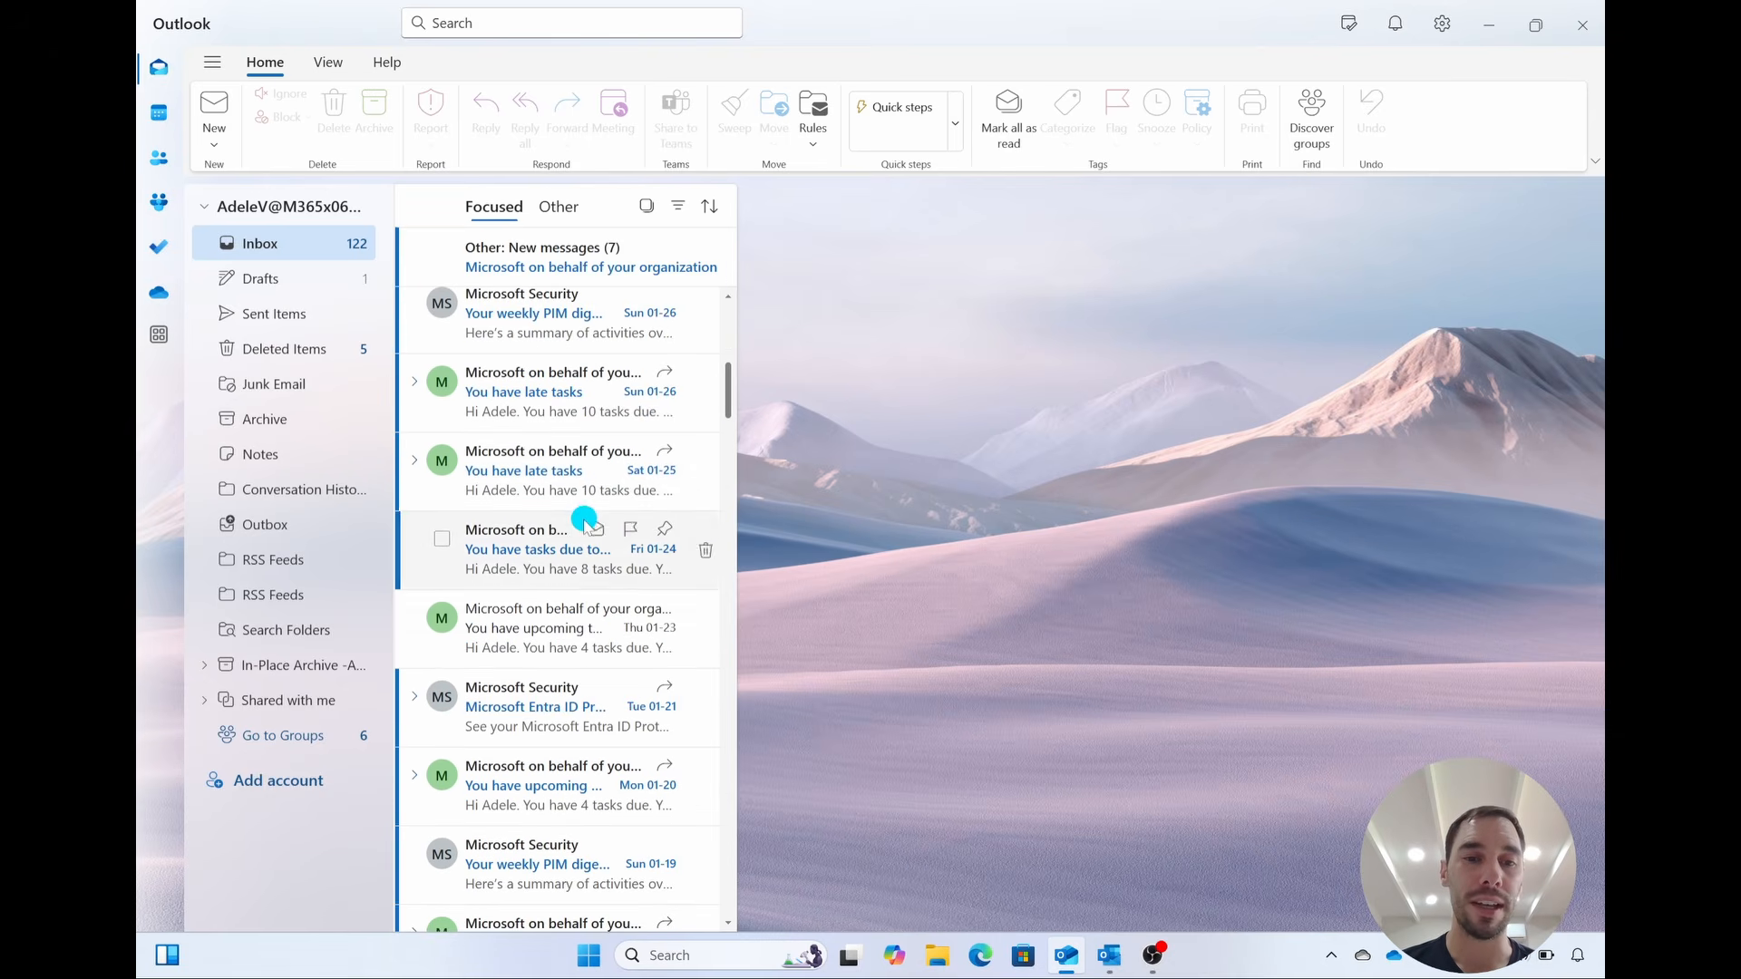
left_click(524, 789)
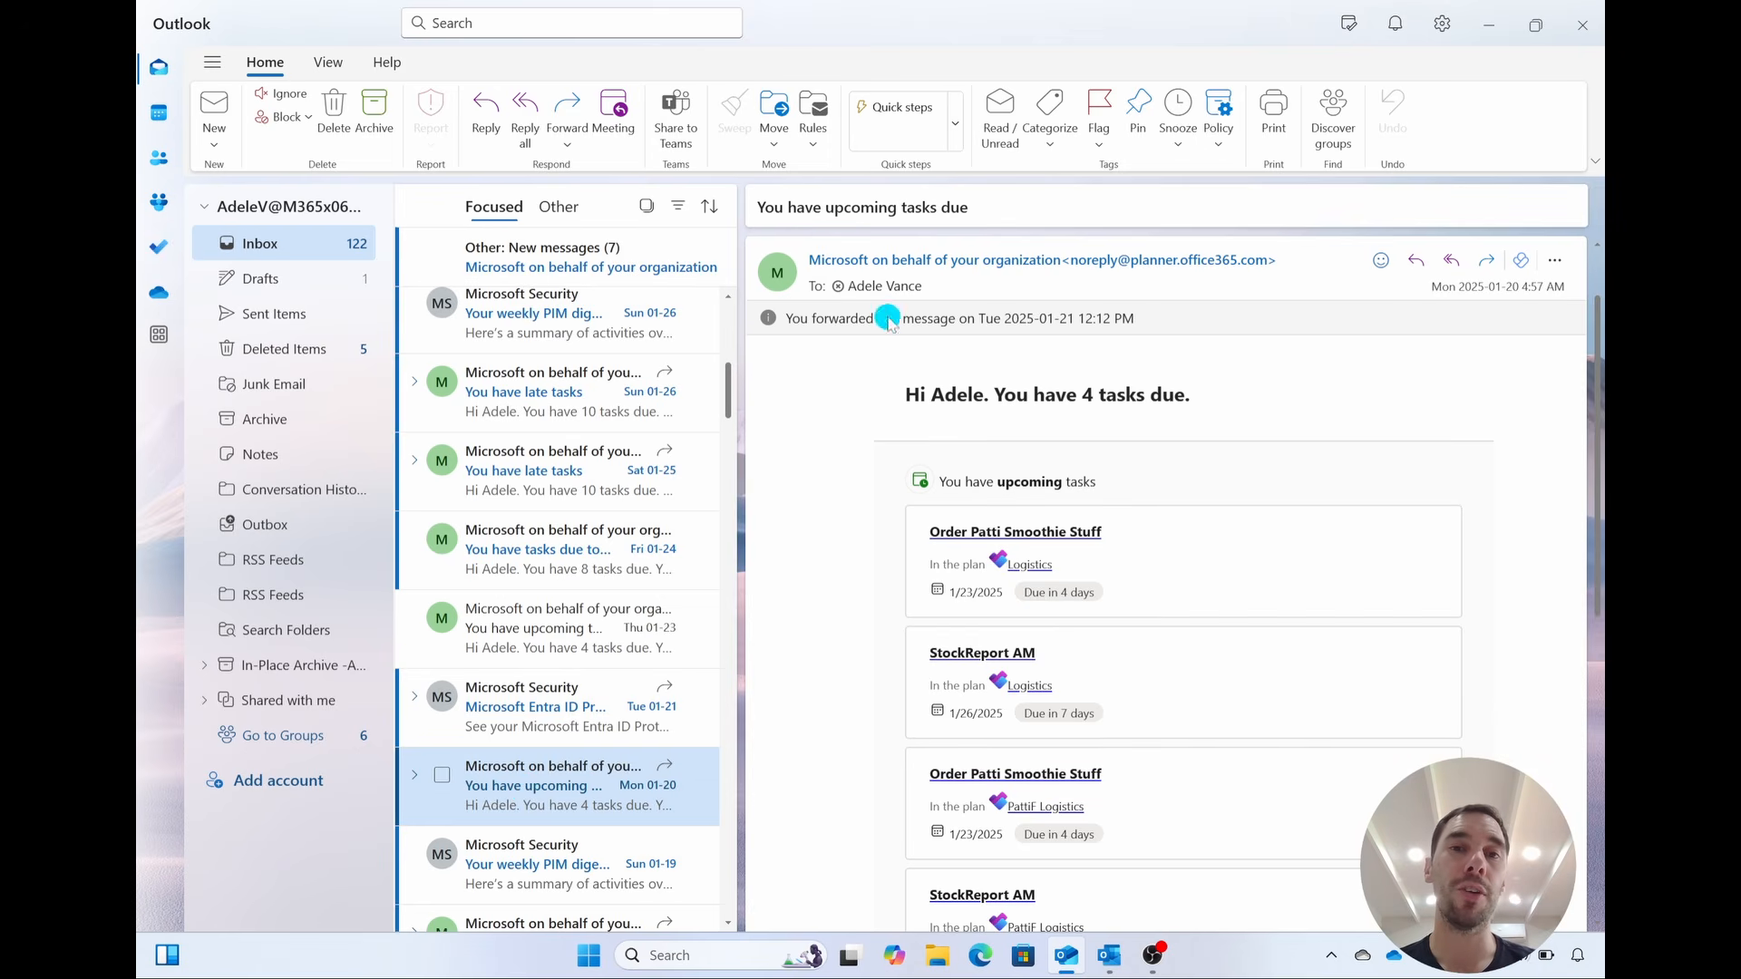
- Start creating a rule from the open email and expand it to the full rule options
left_click(819, 143)
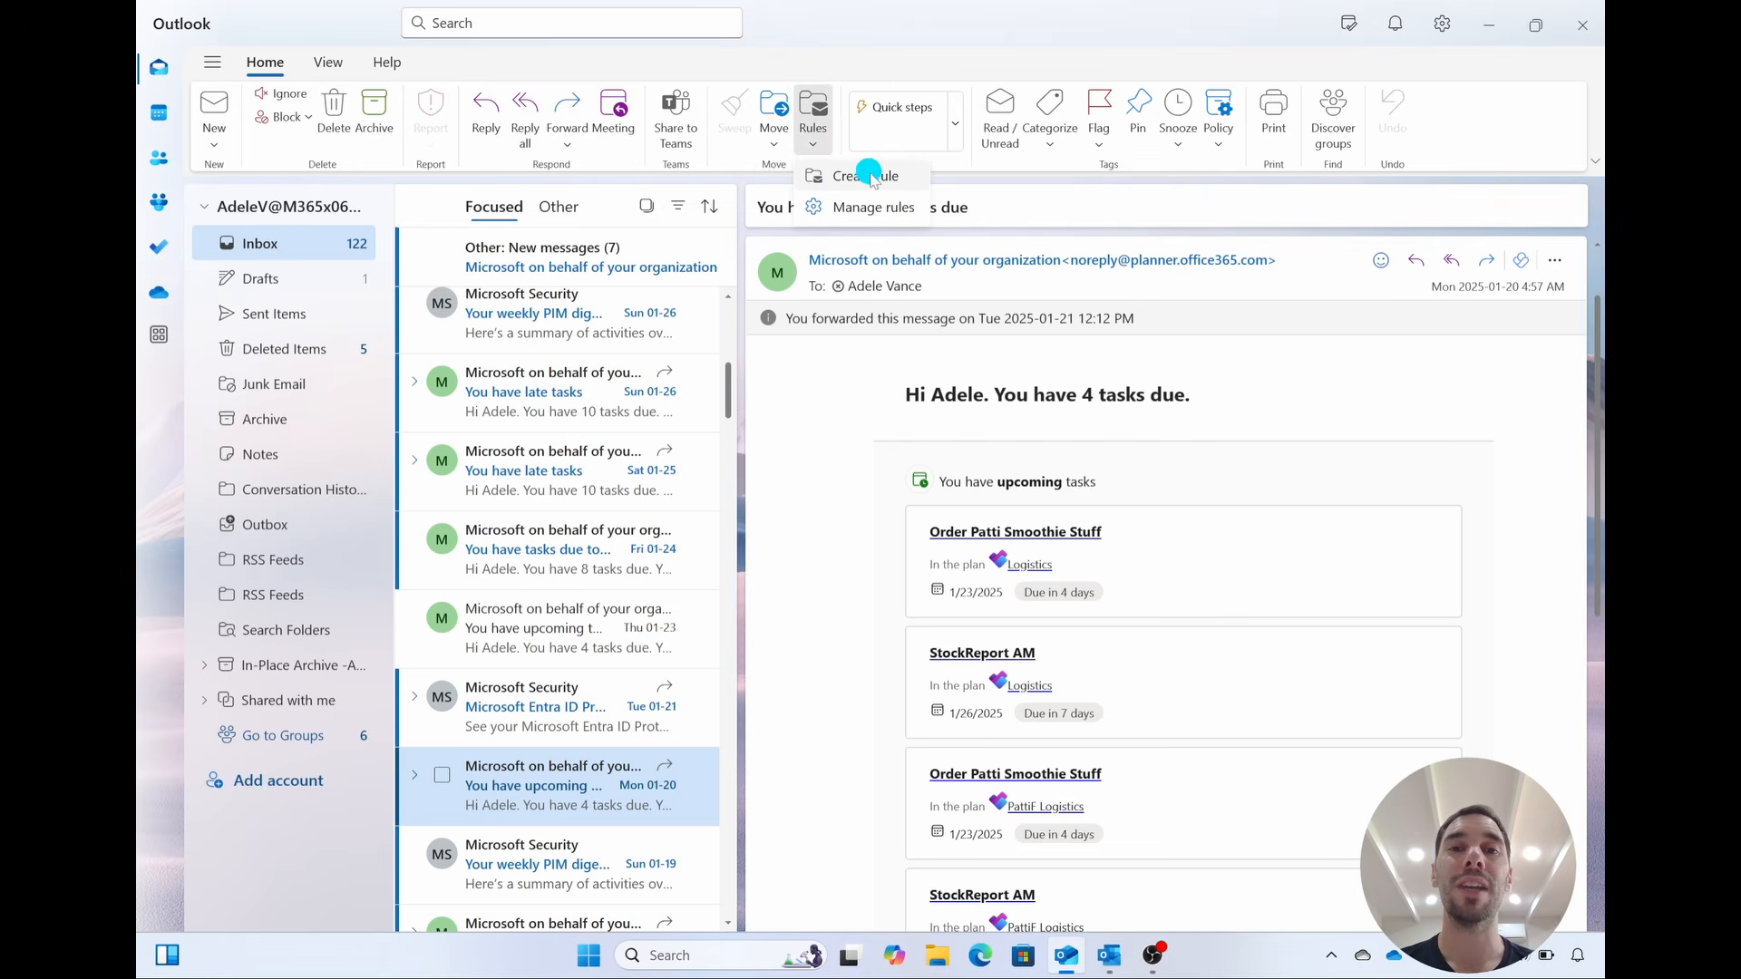
left_click(870, 176)
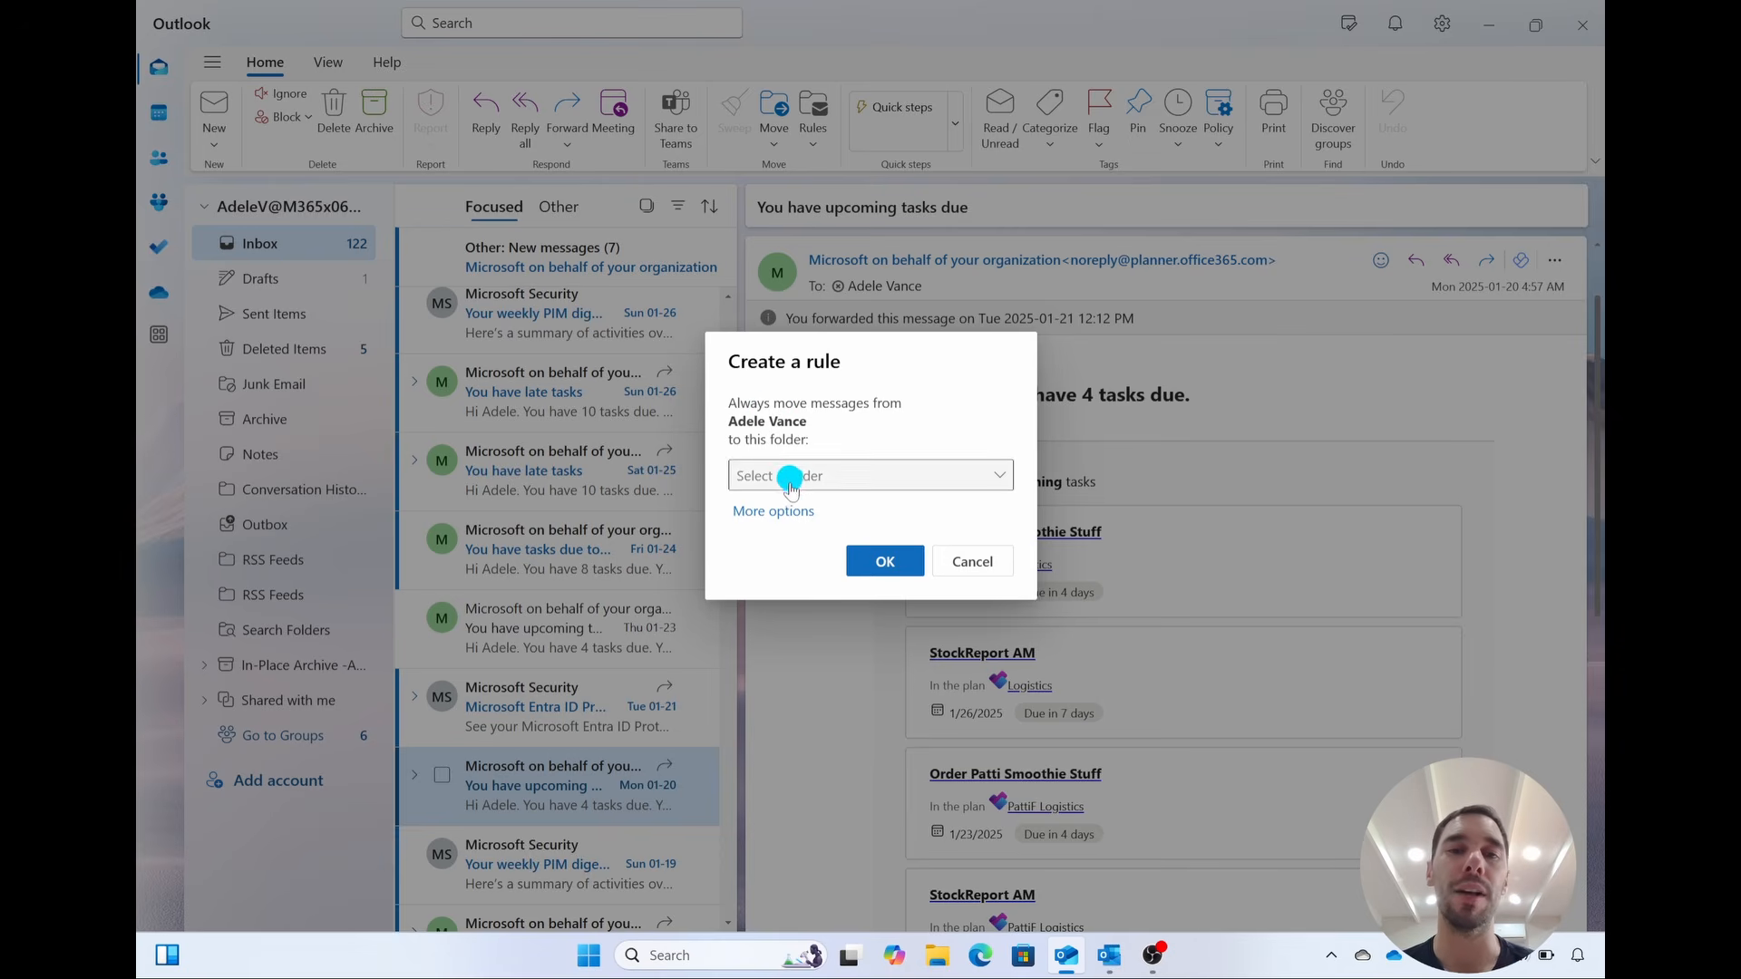
left_click(780, 513)
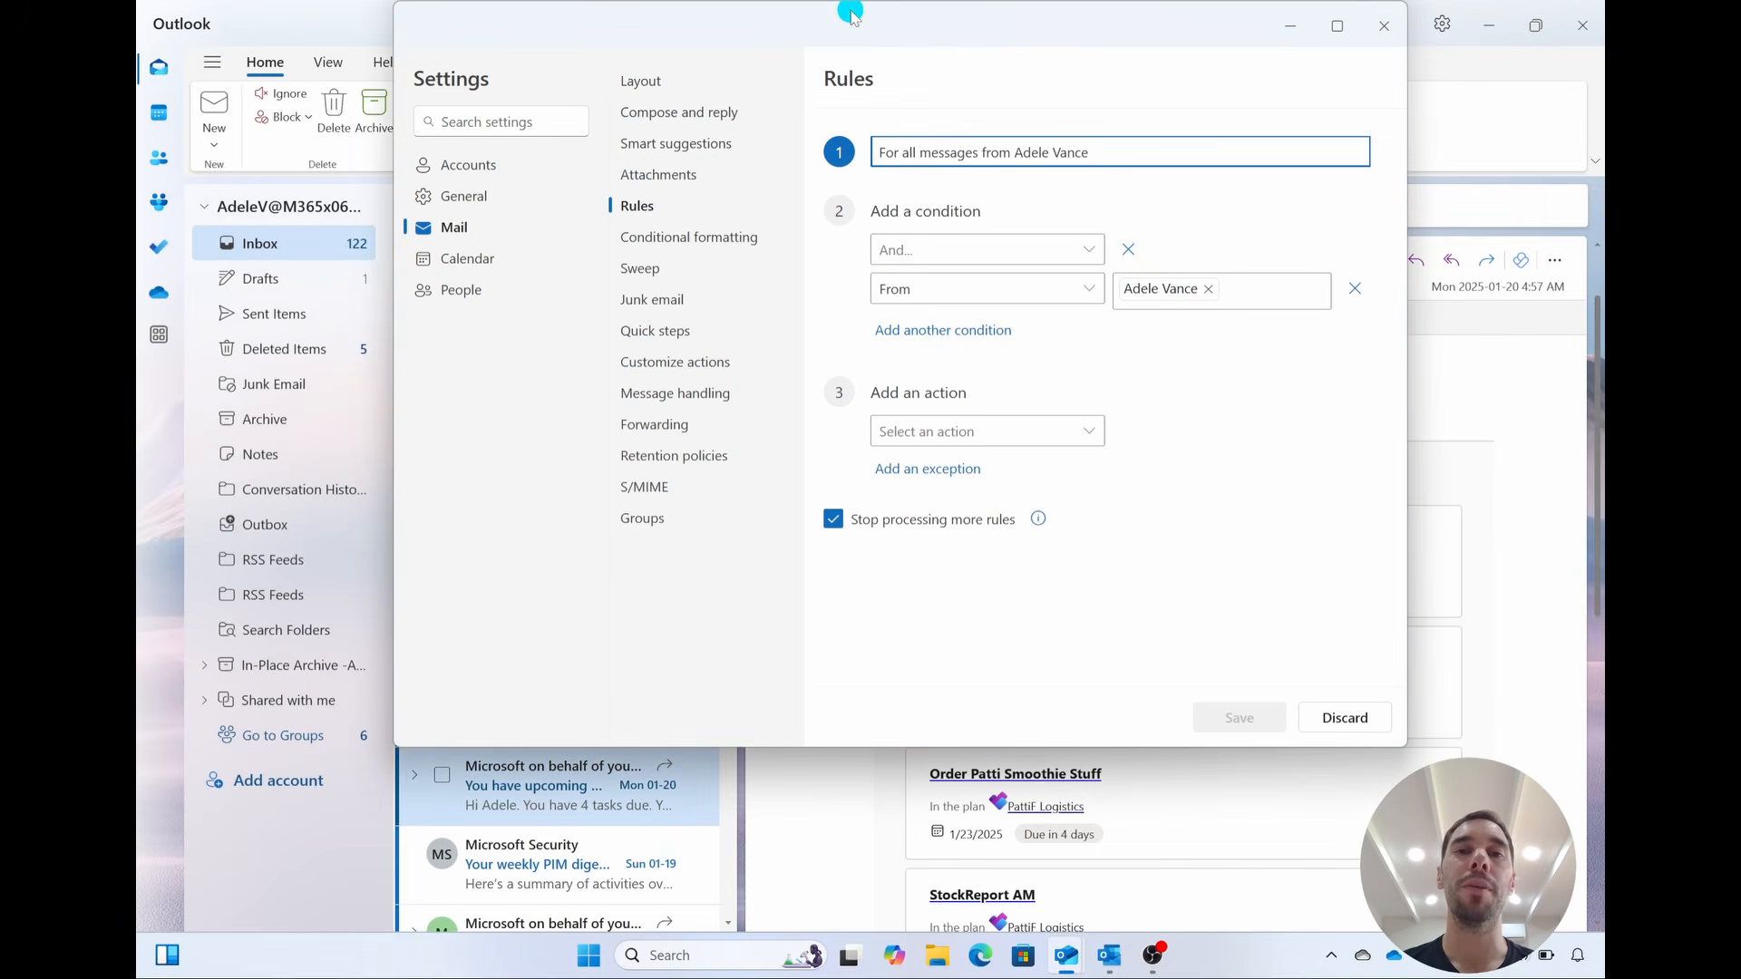
- Replace the default rule name with "Upcoming Tasks email rule"
left_click_drag(843, 11, 792, 132)
left_click(1013, 269)
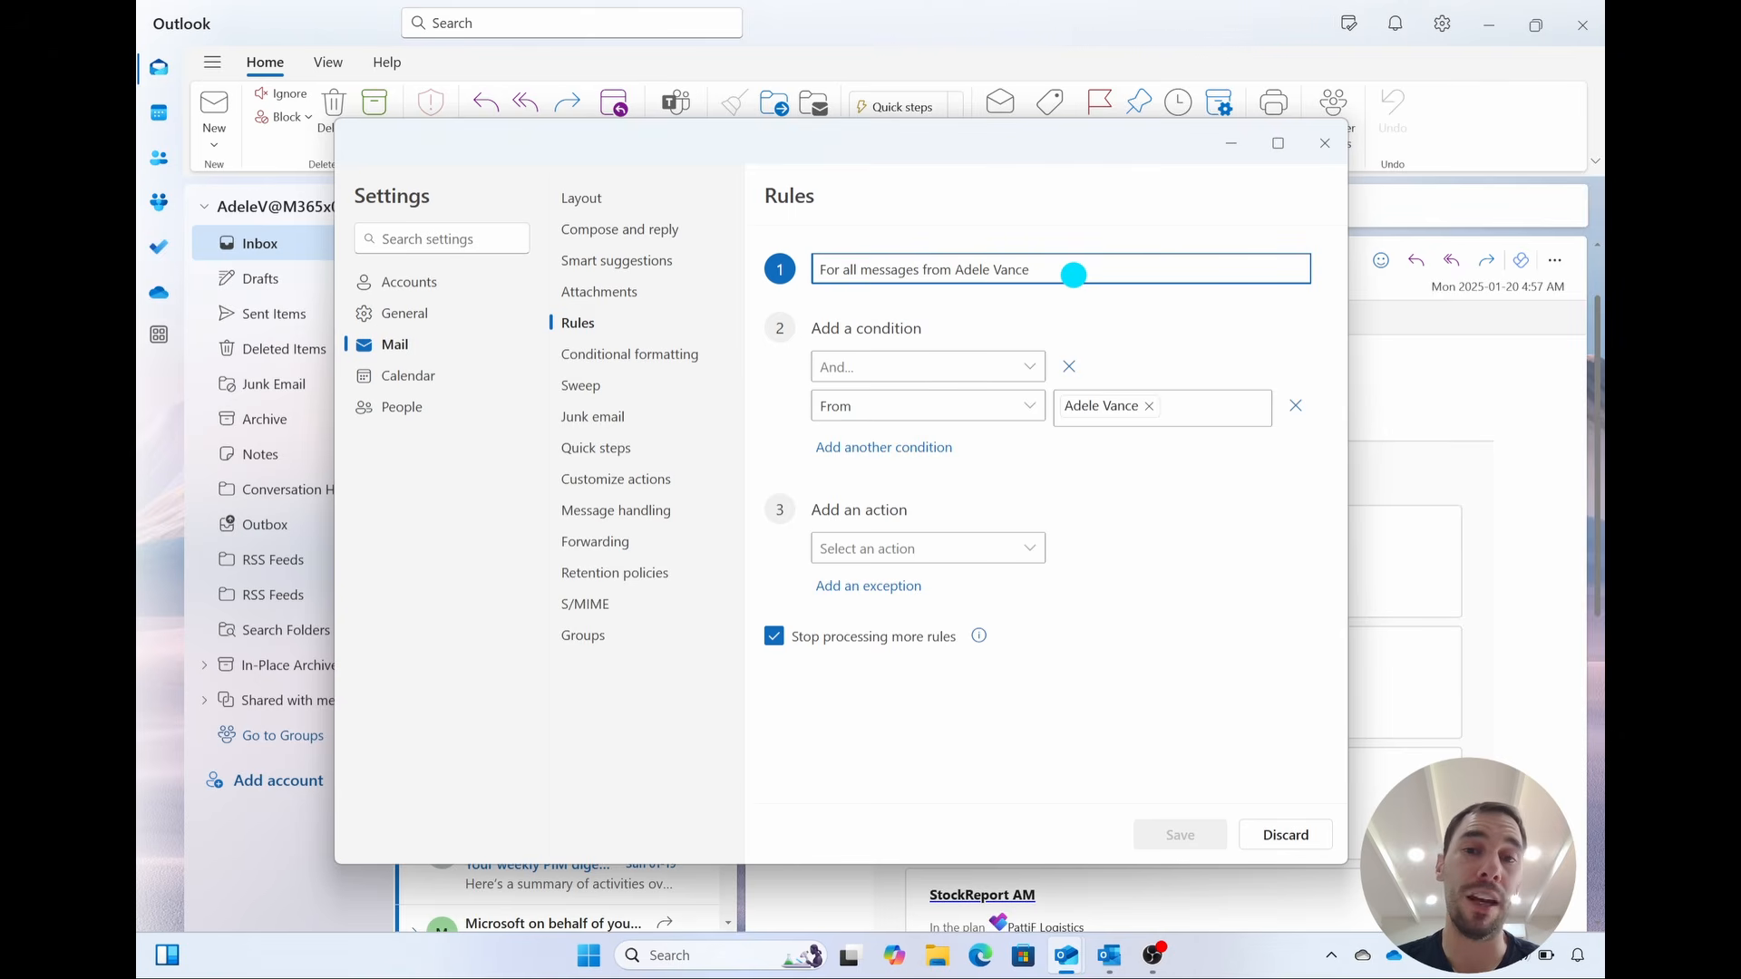
triple_click(1073, 274)
key("BackSpace")
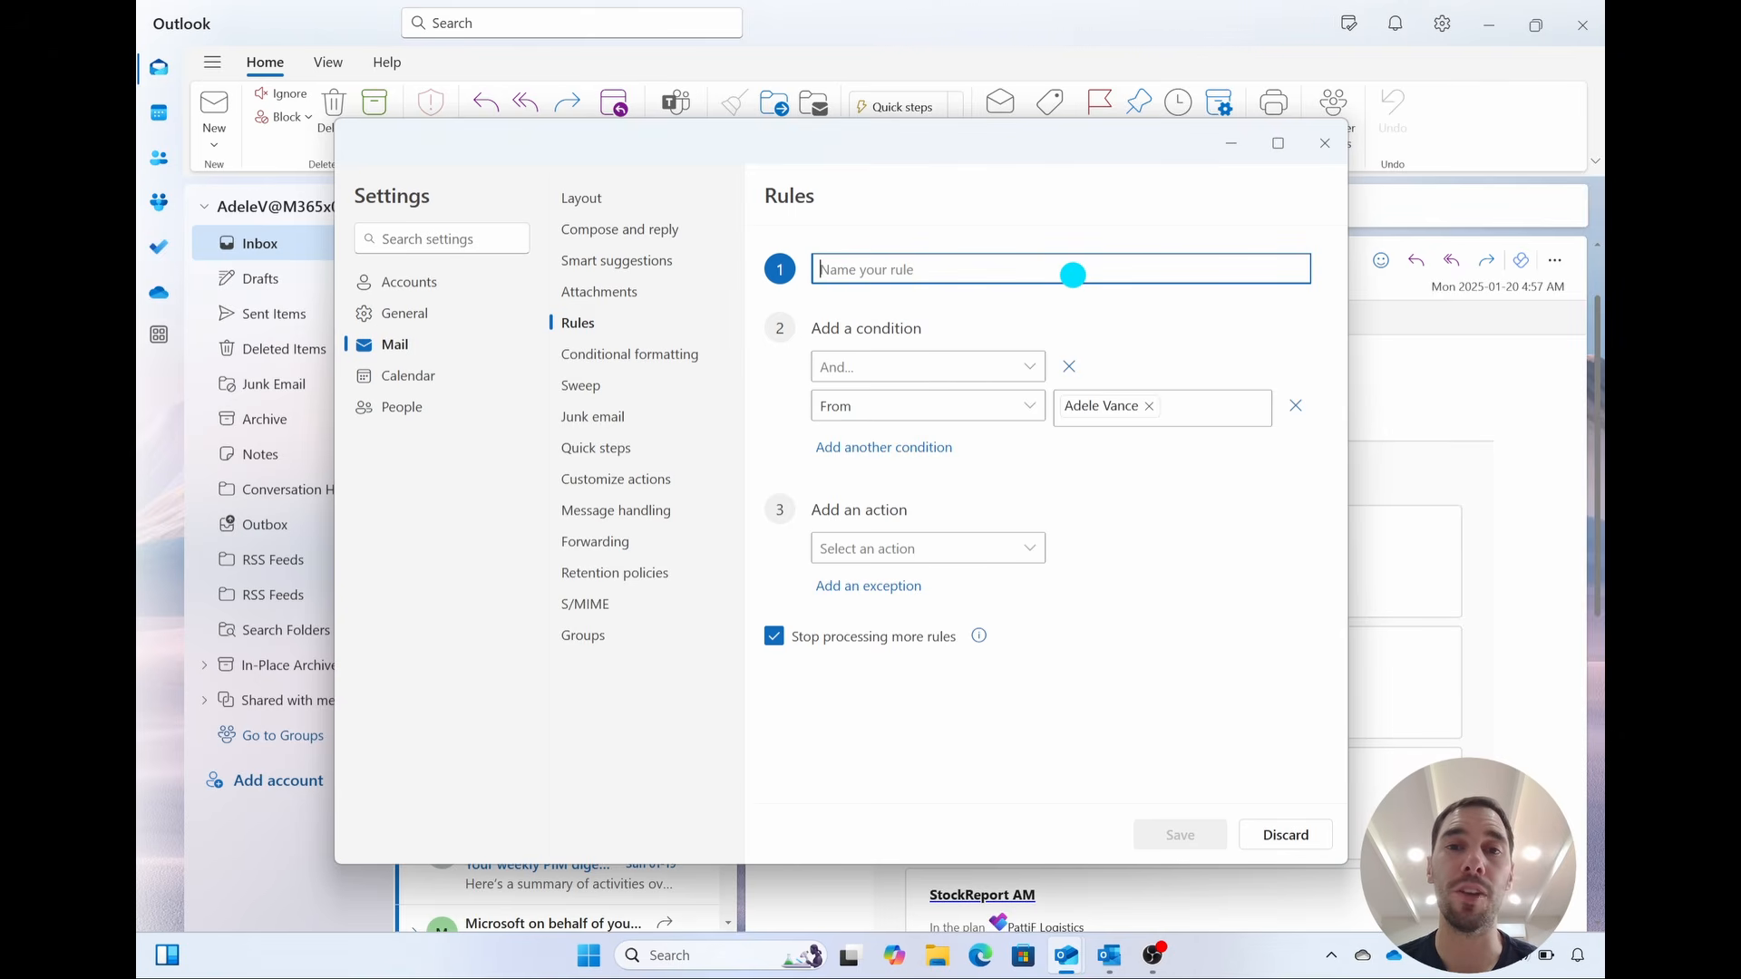
left_click_drag(901, 167, 888, 298)
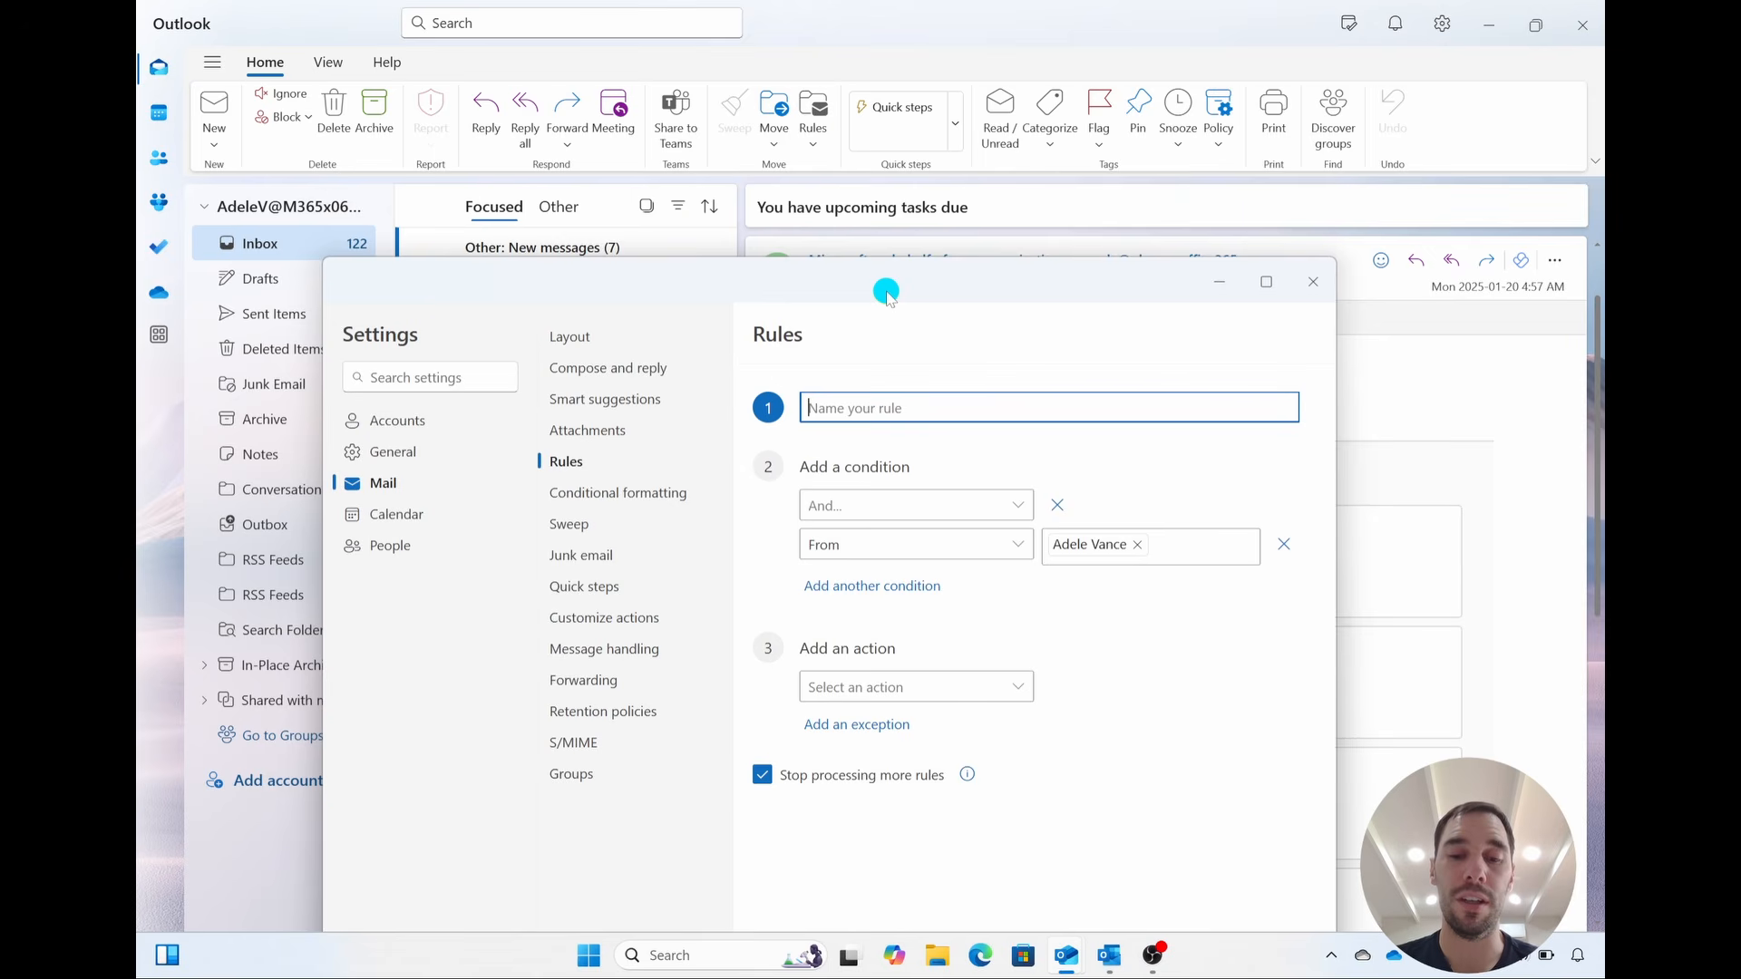
type("Upcoming Tasks email rule")
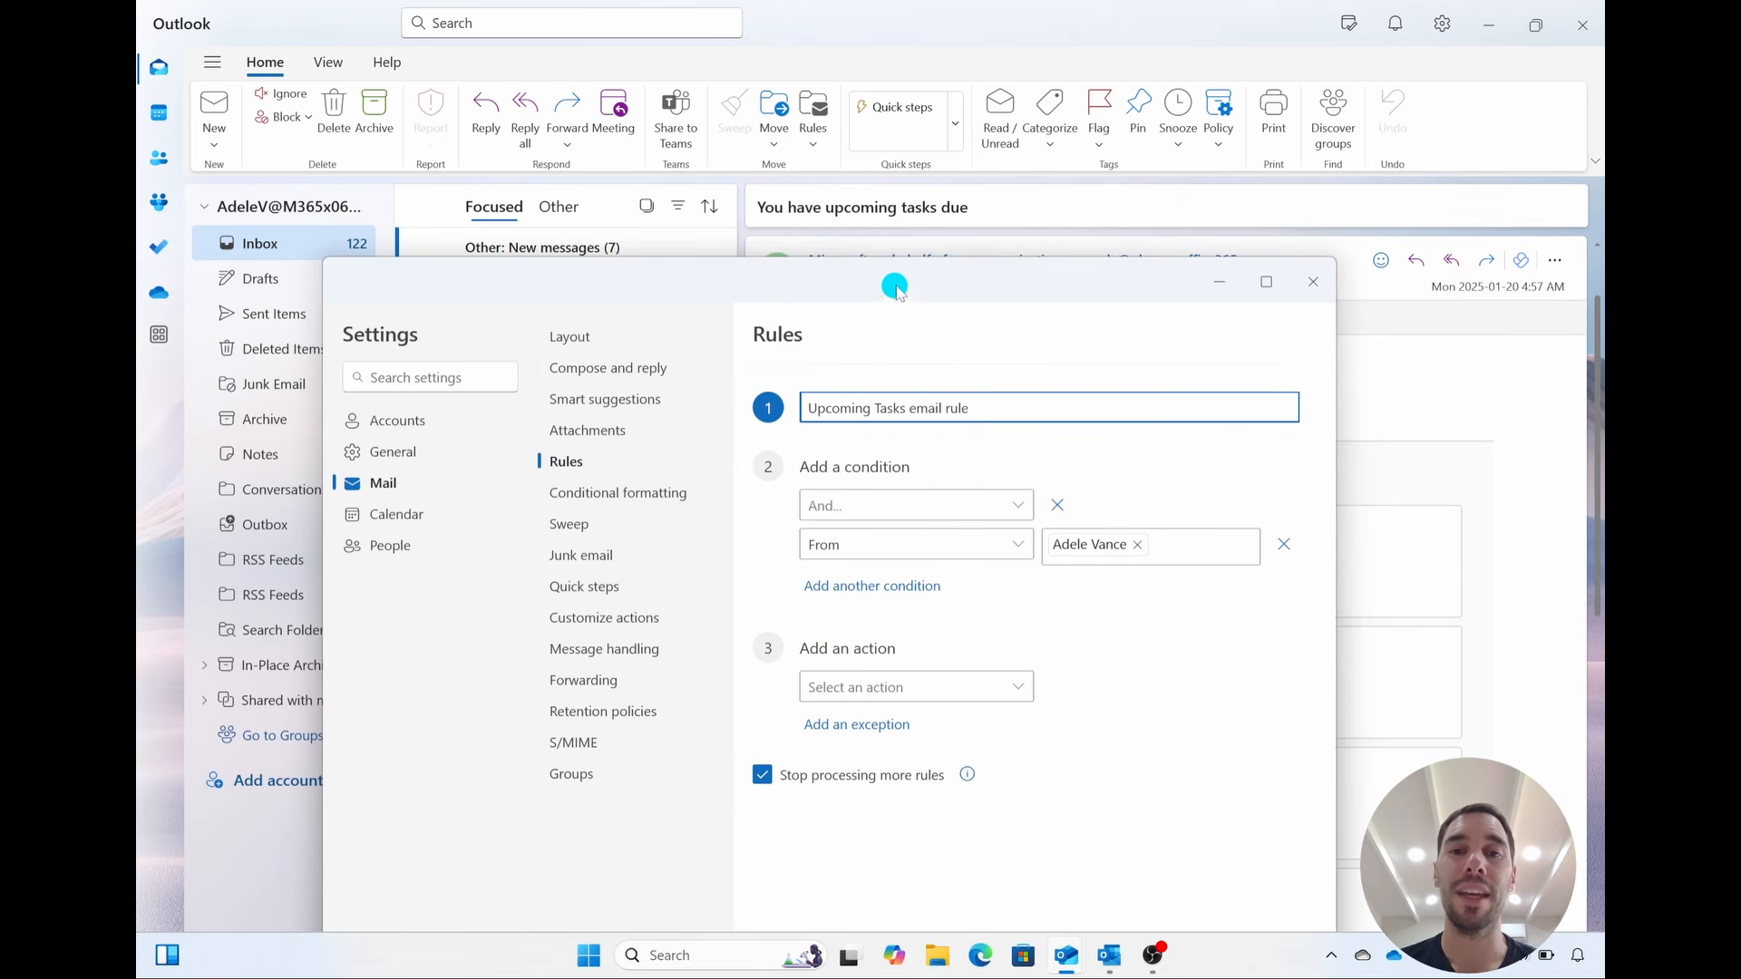
left_click_drag(894, 280, 886, 122)
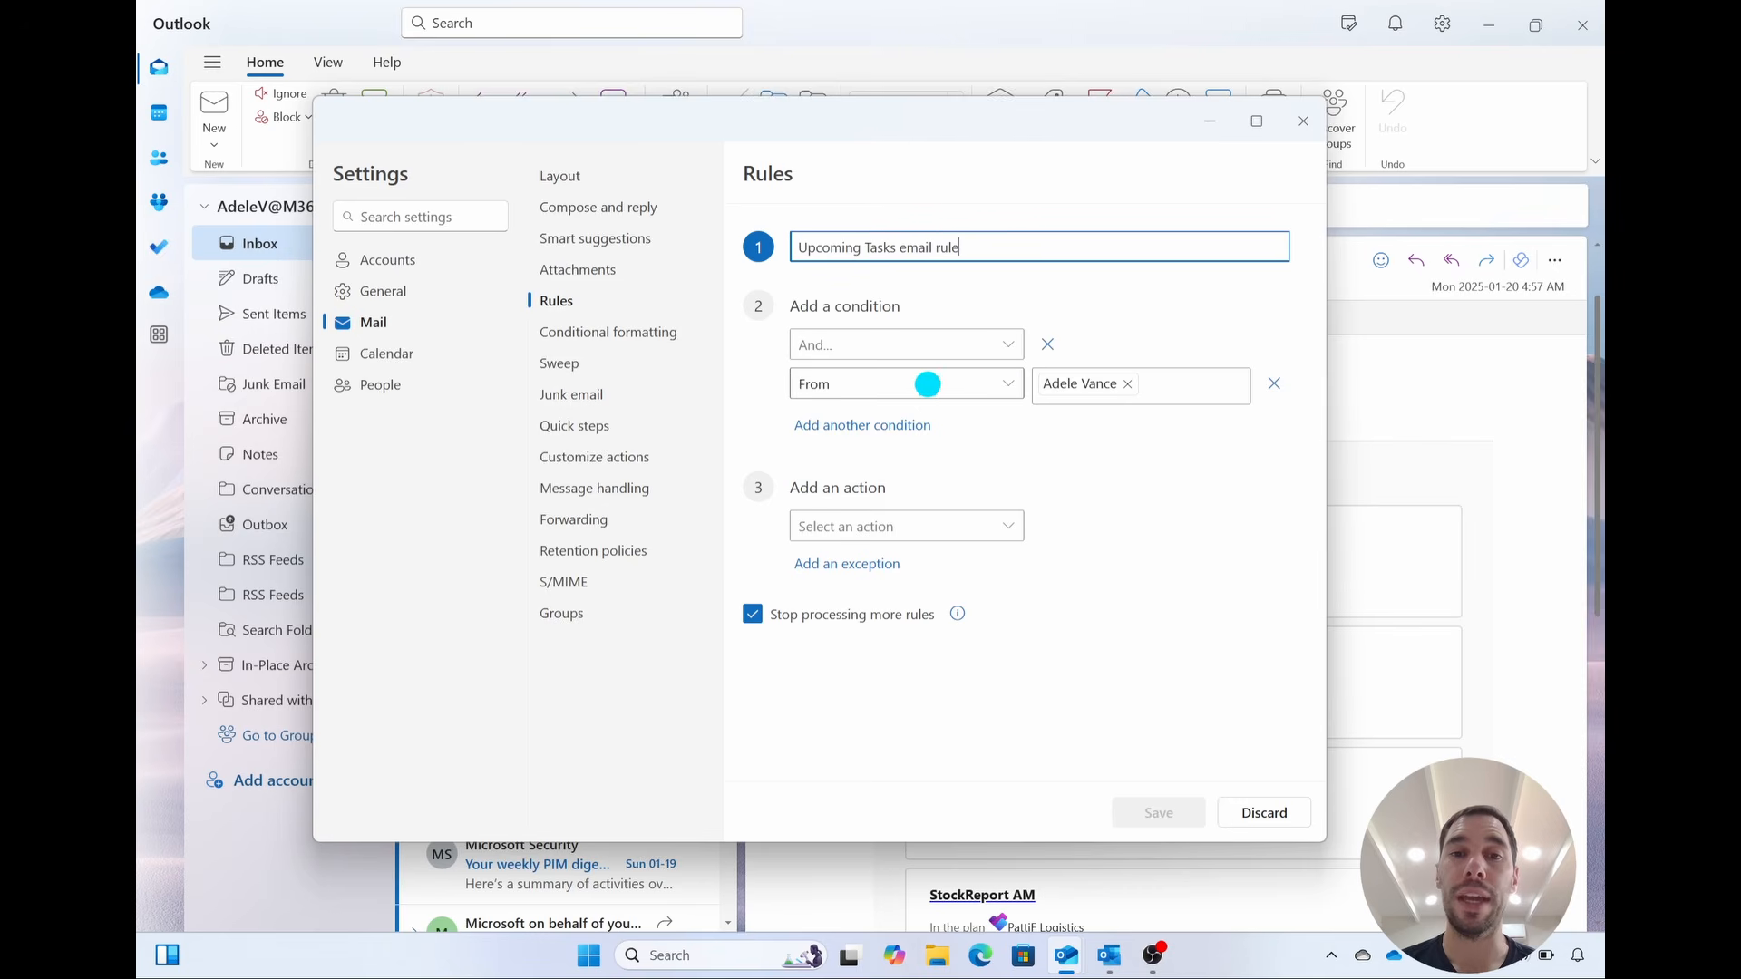
- Replace the rule's From condition with Subject includes "You have upcoming tasks due"
left_click(955, 382)
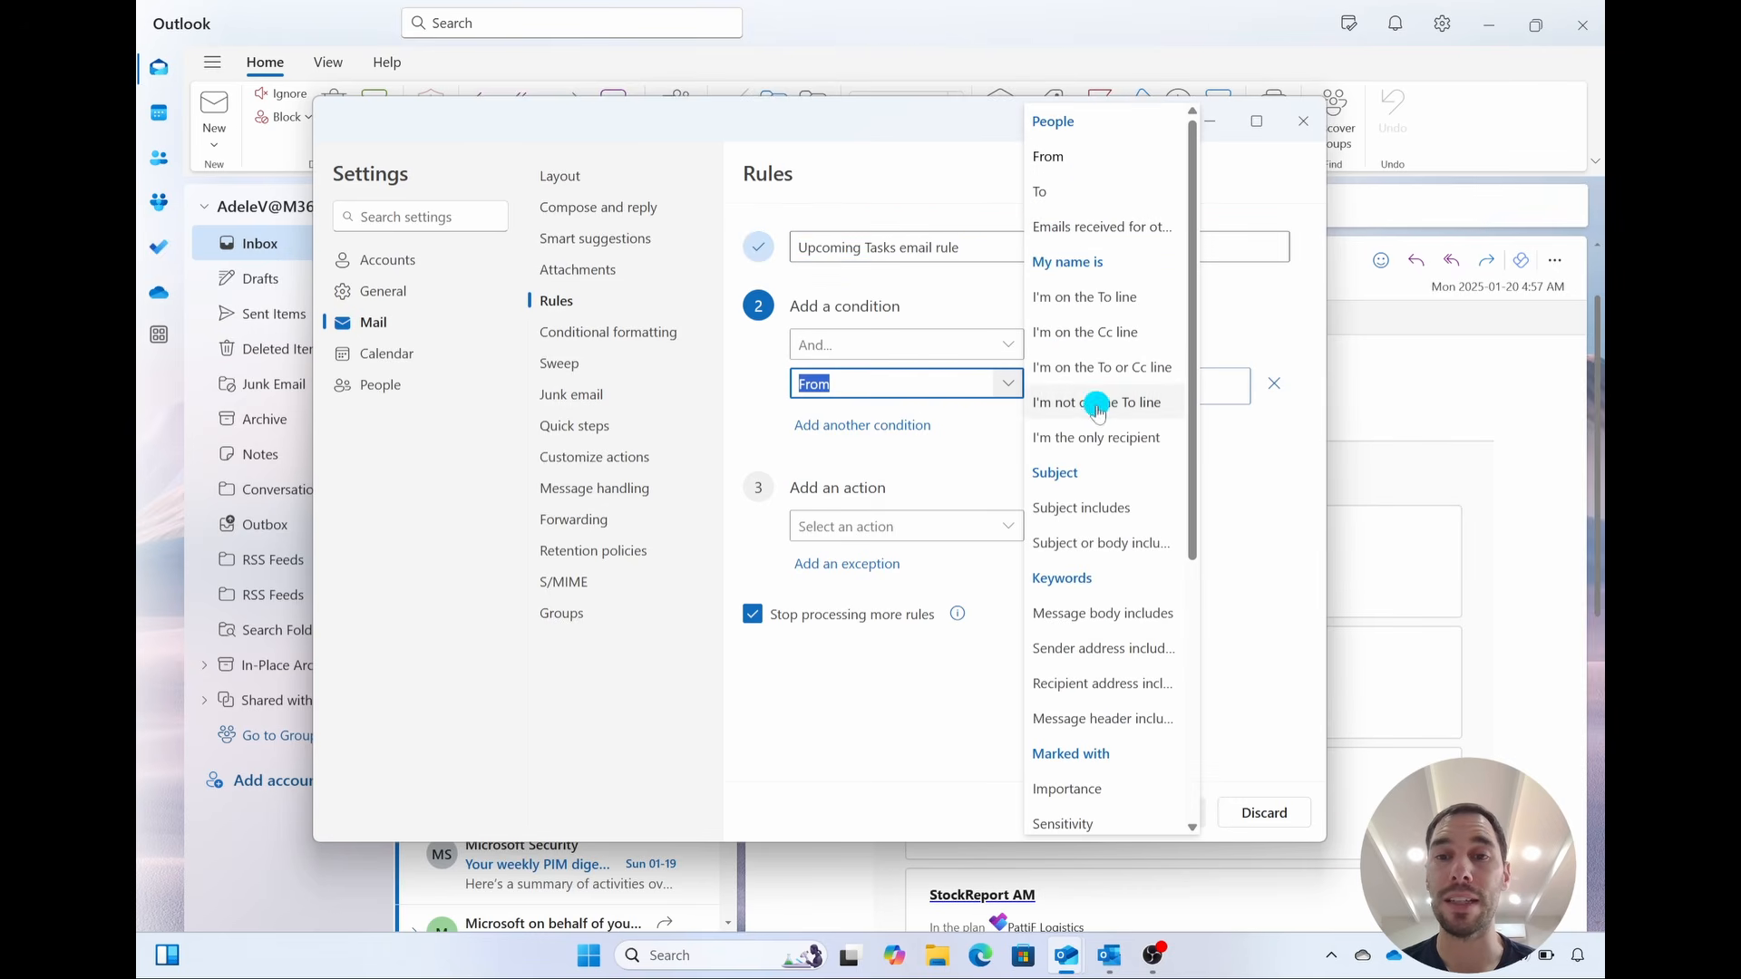
left_click(1091, 517)
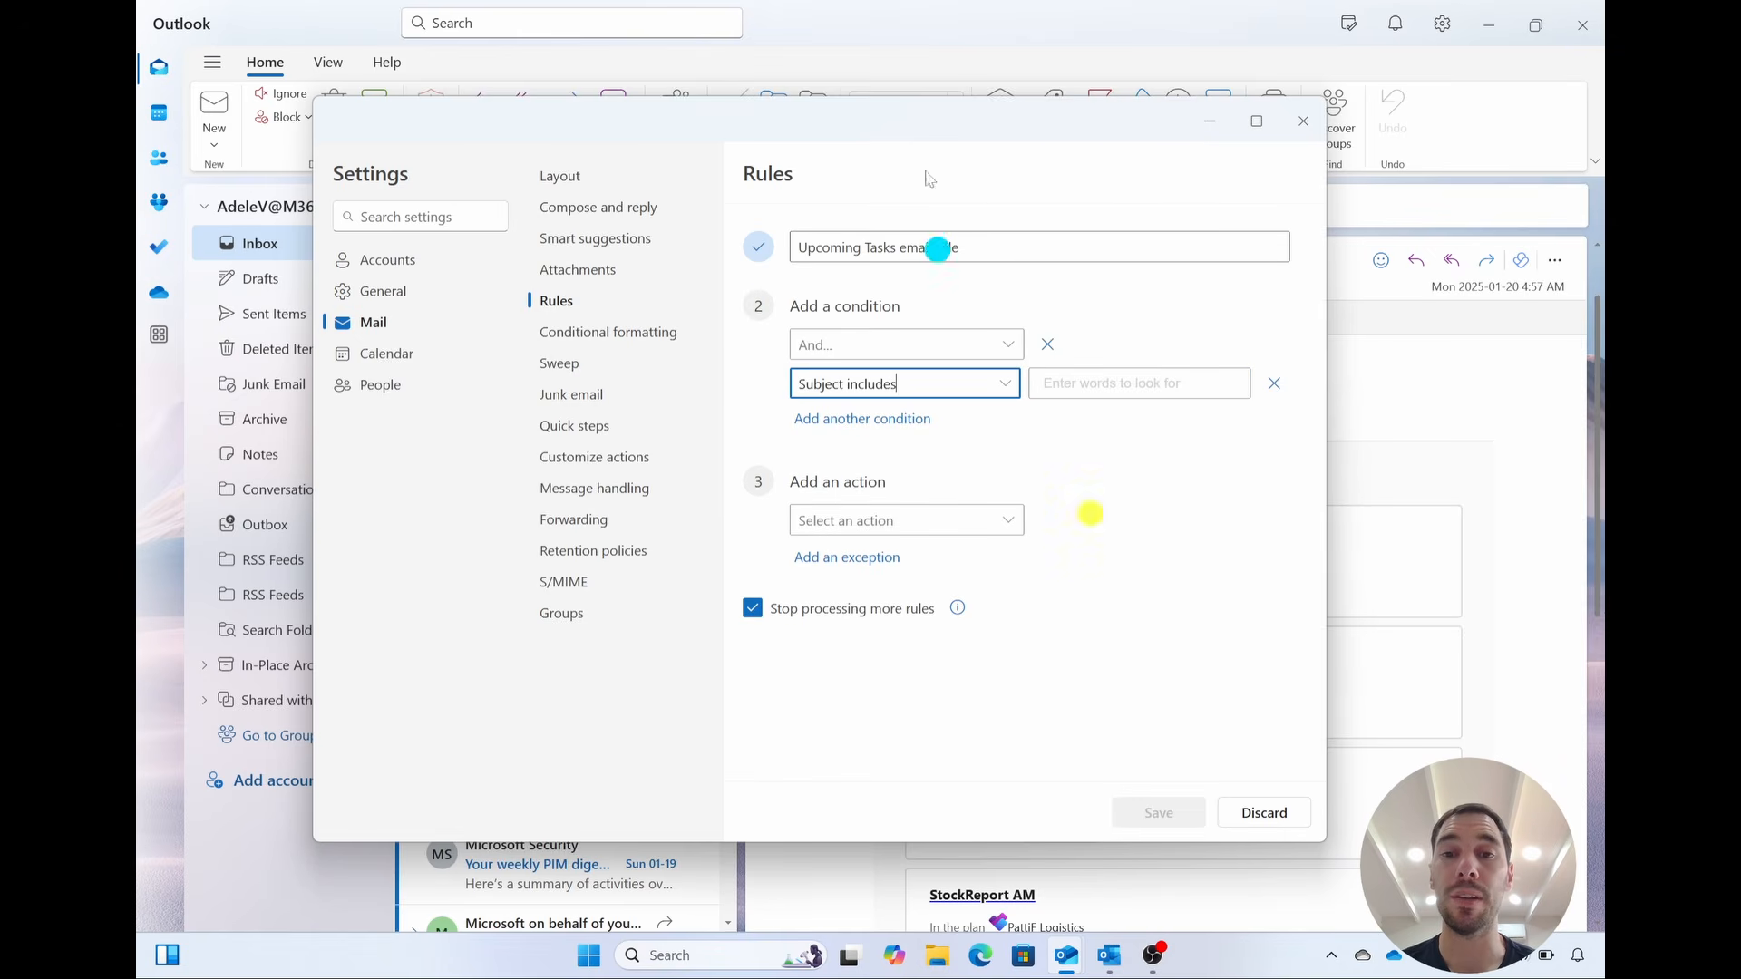
left_click_drag(877, 120, 794, 260)
left_click(983, 523)
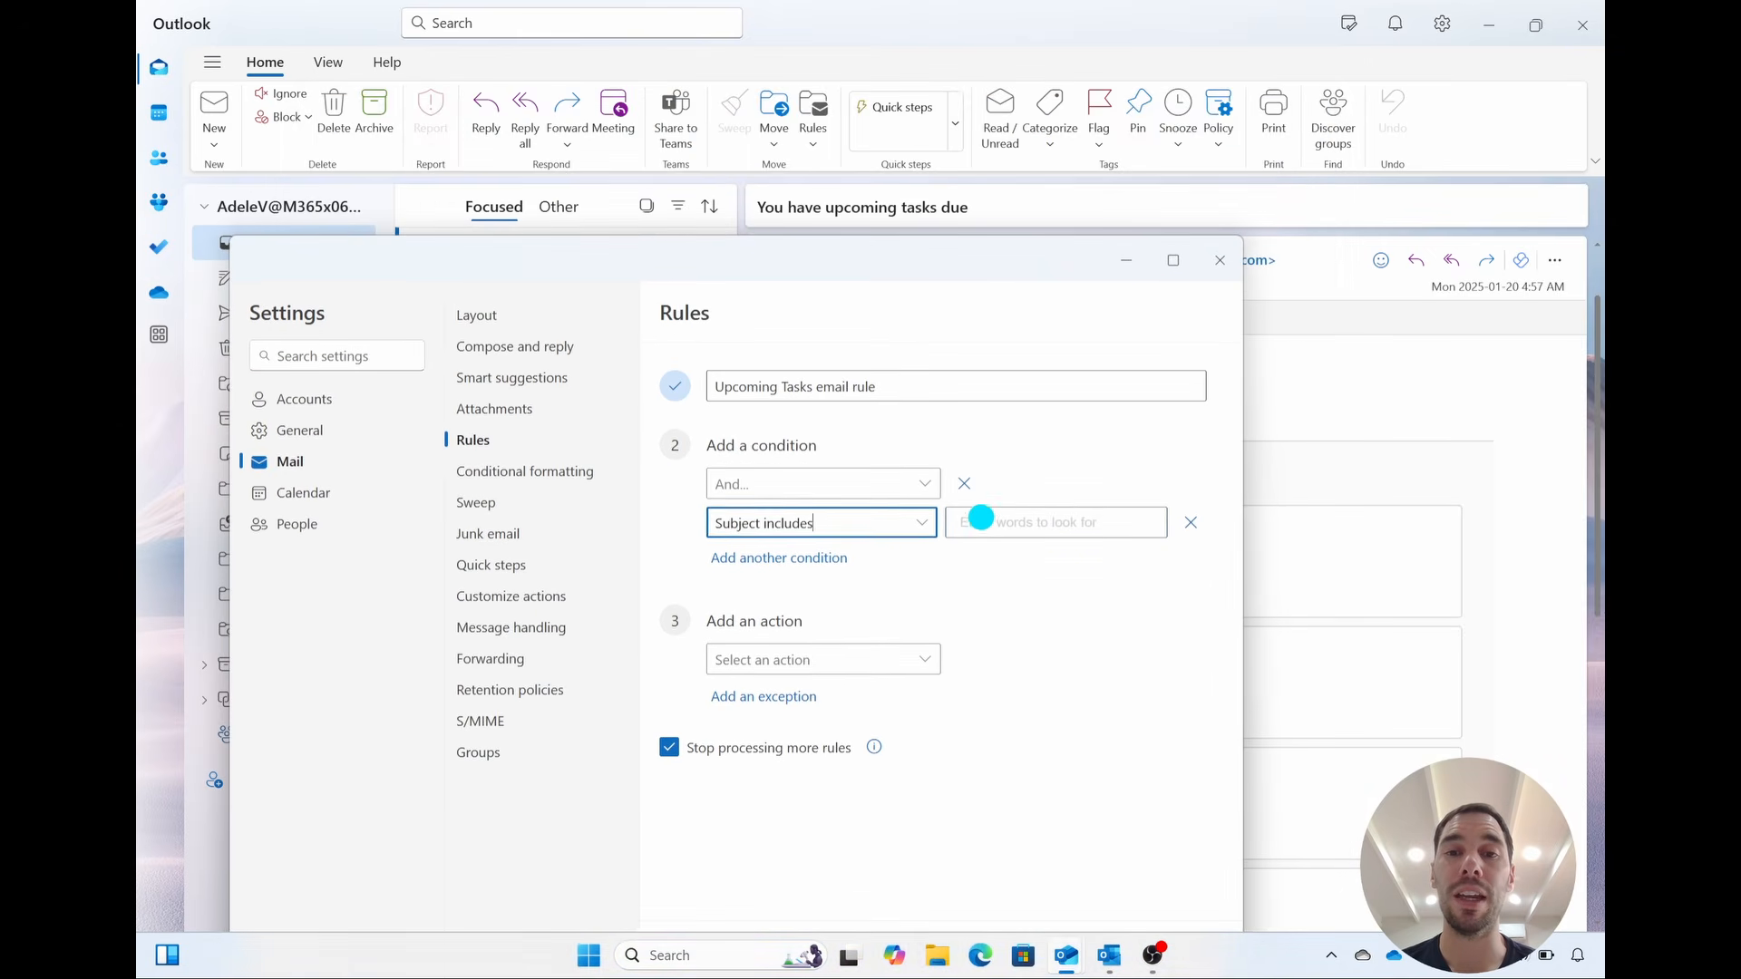
type("You ha")
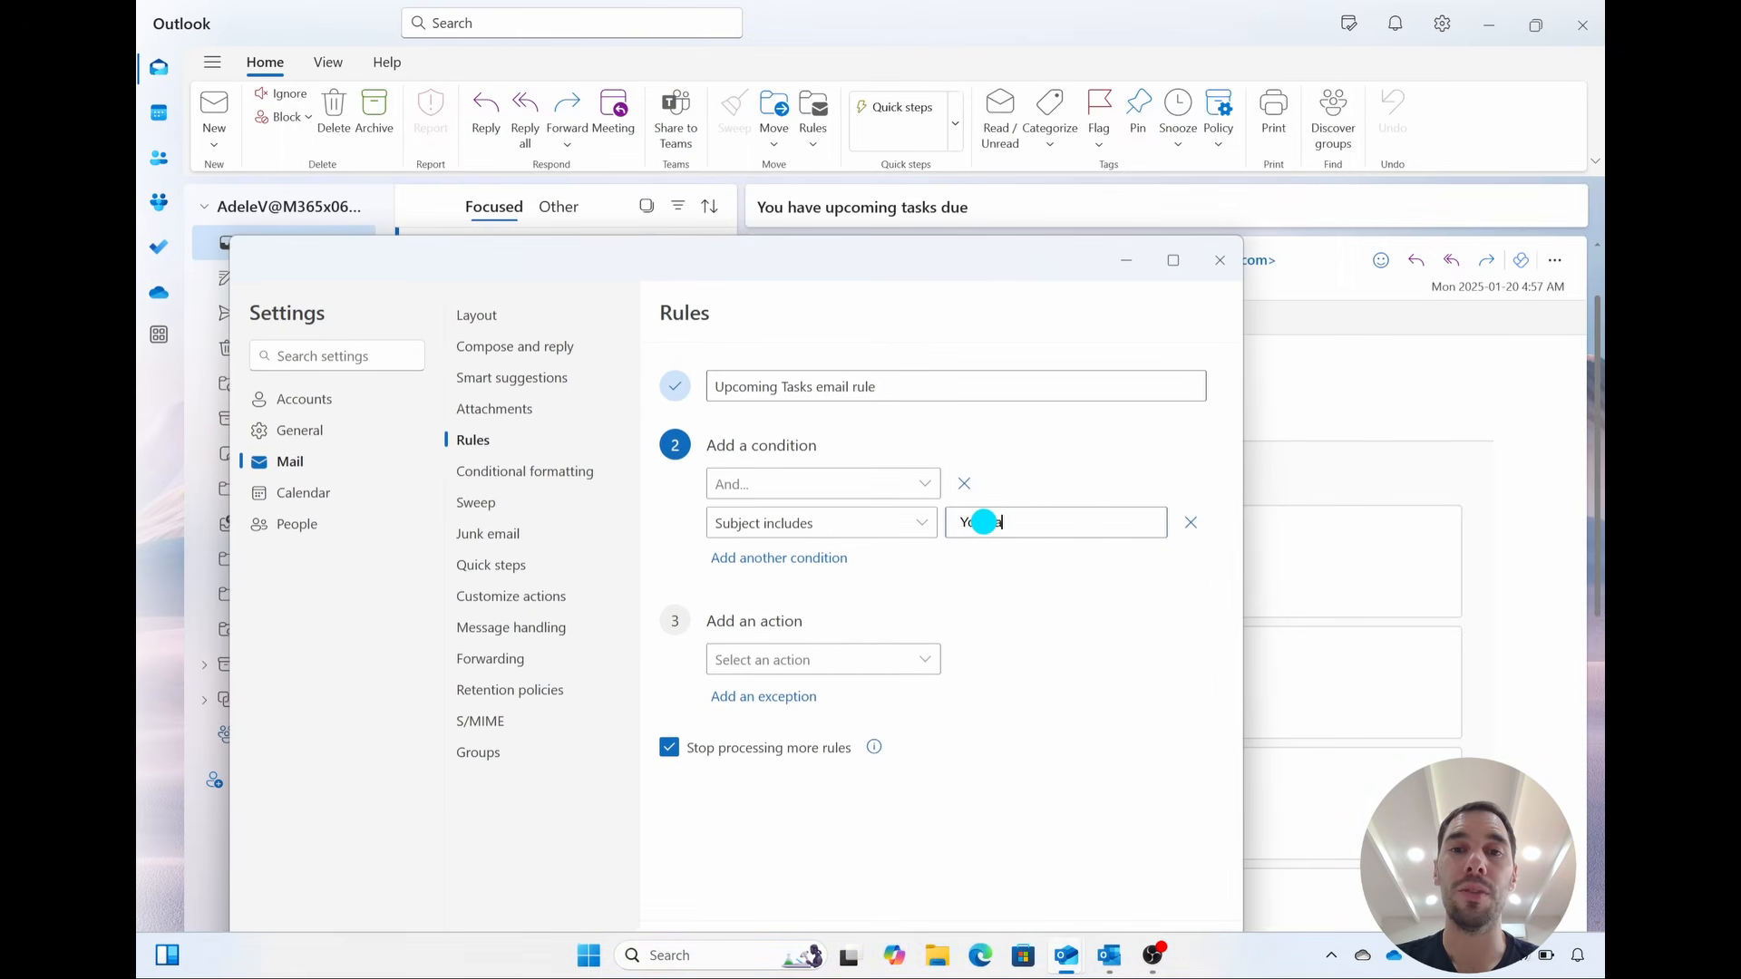
type("ve upcoming tasks due")
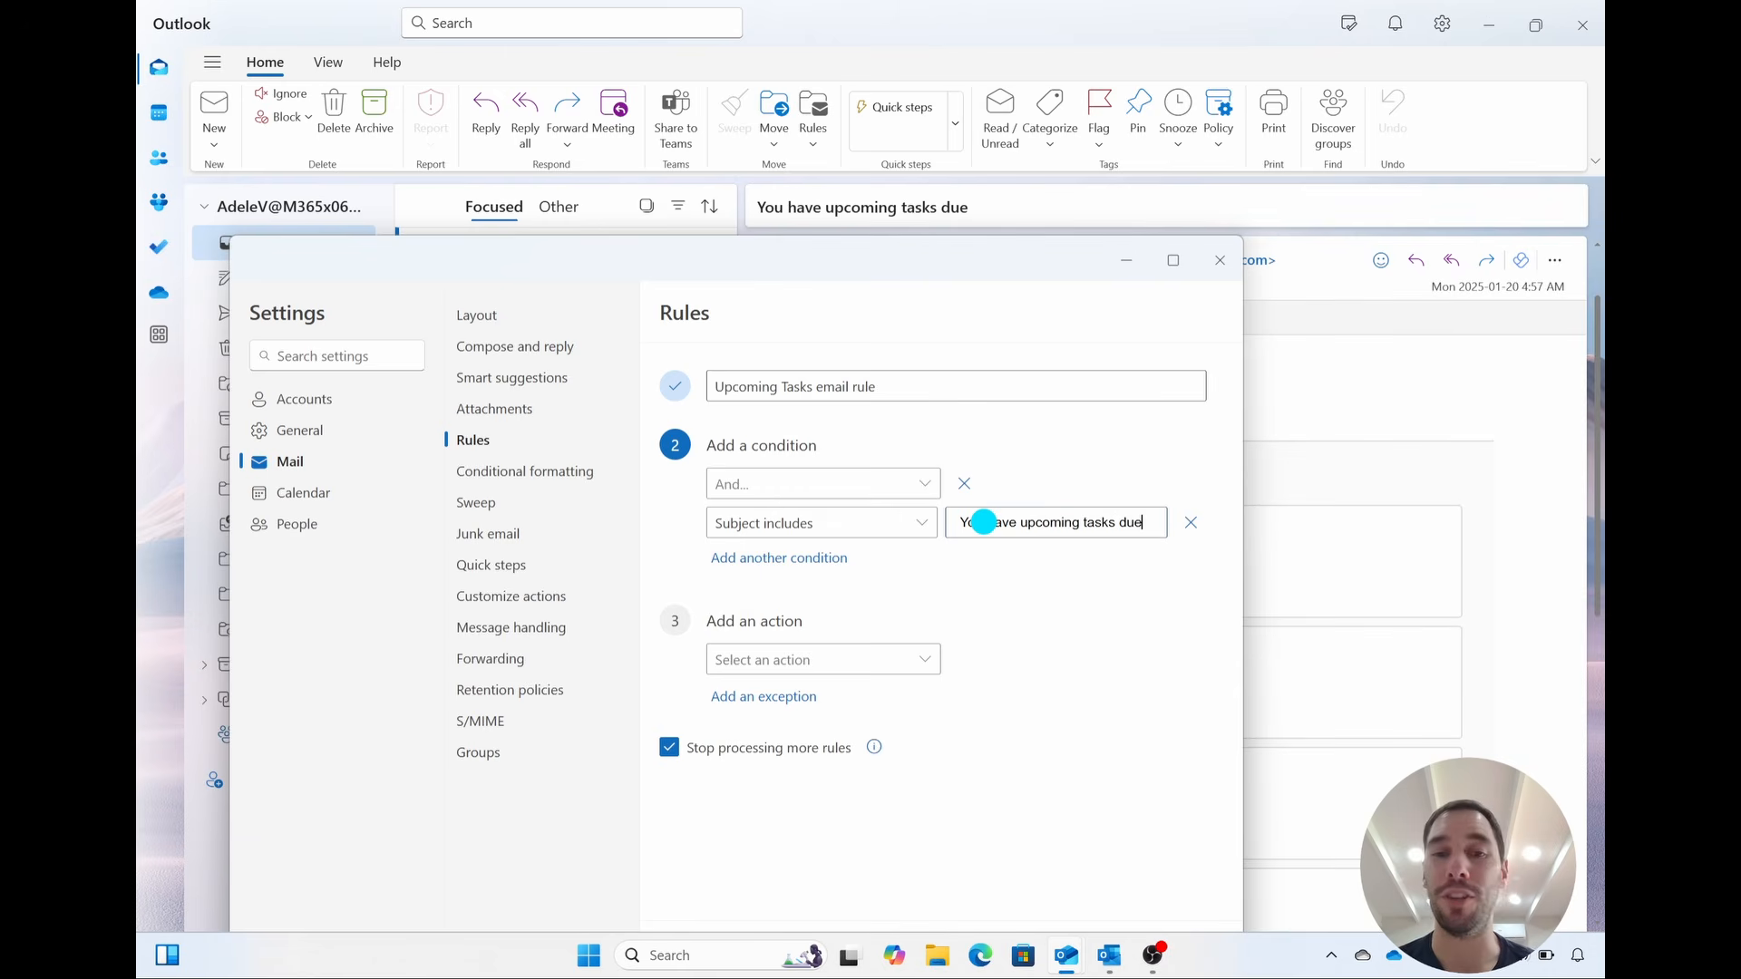
- Add a Forward to action to the rule with the first suggested contact as recipient
left_click(916, 660)
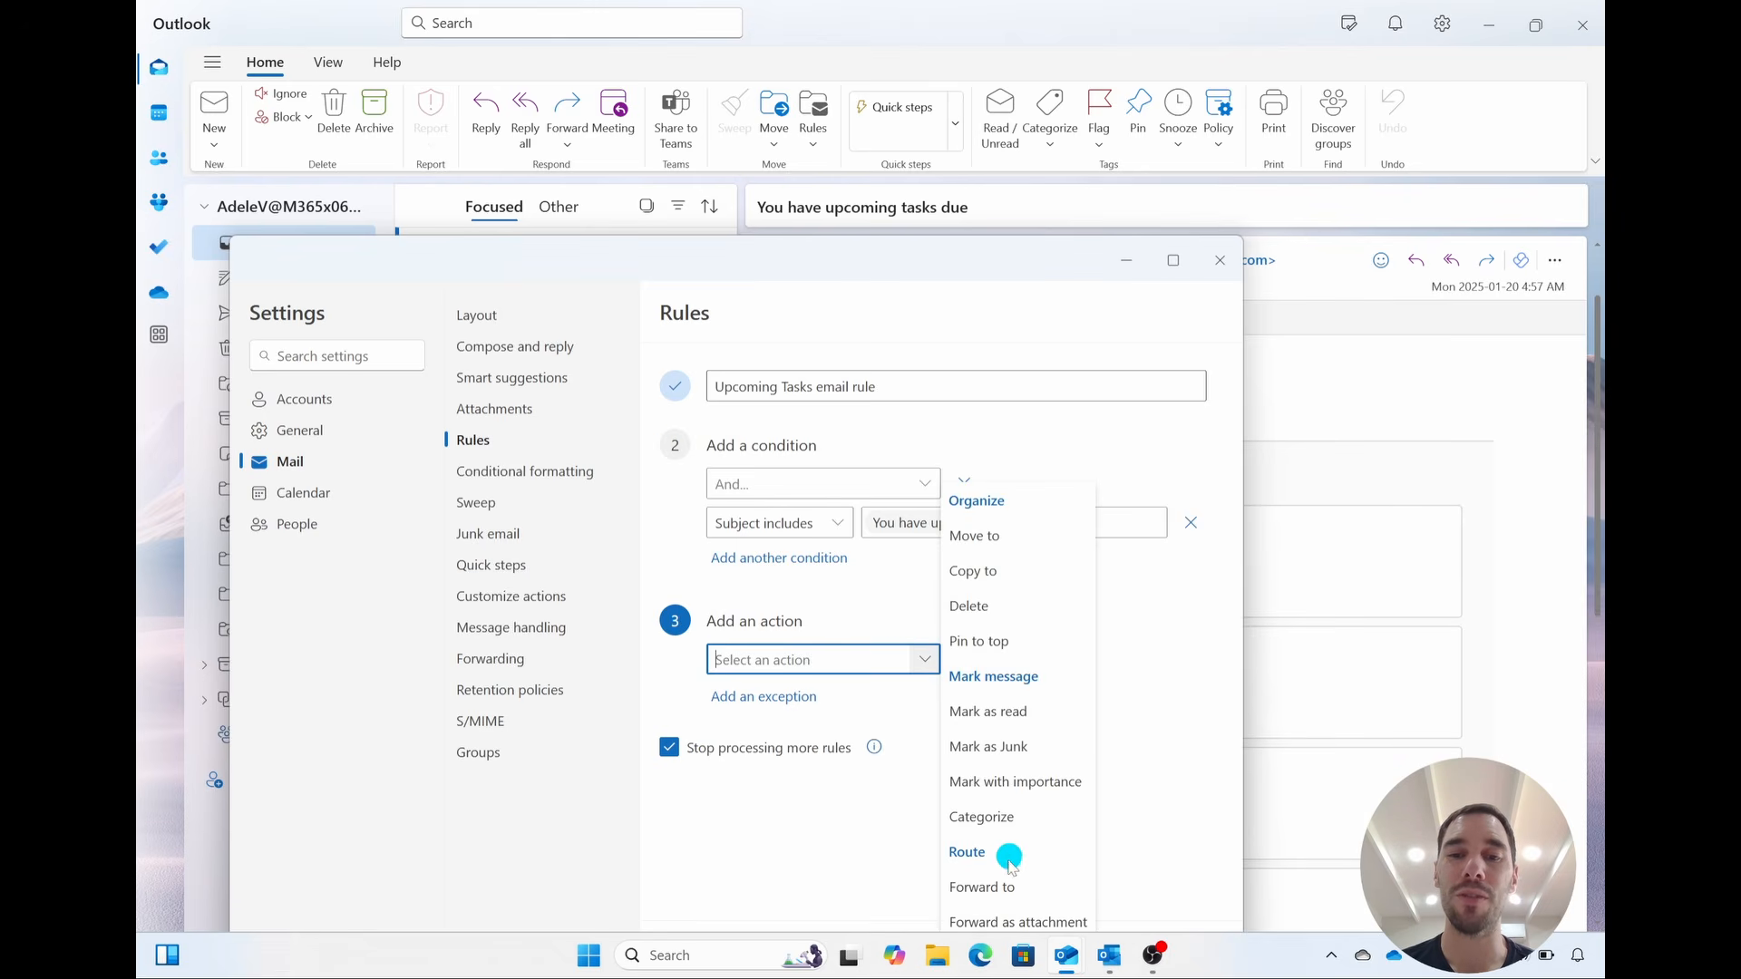
left_click(998, 887)
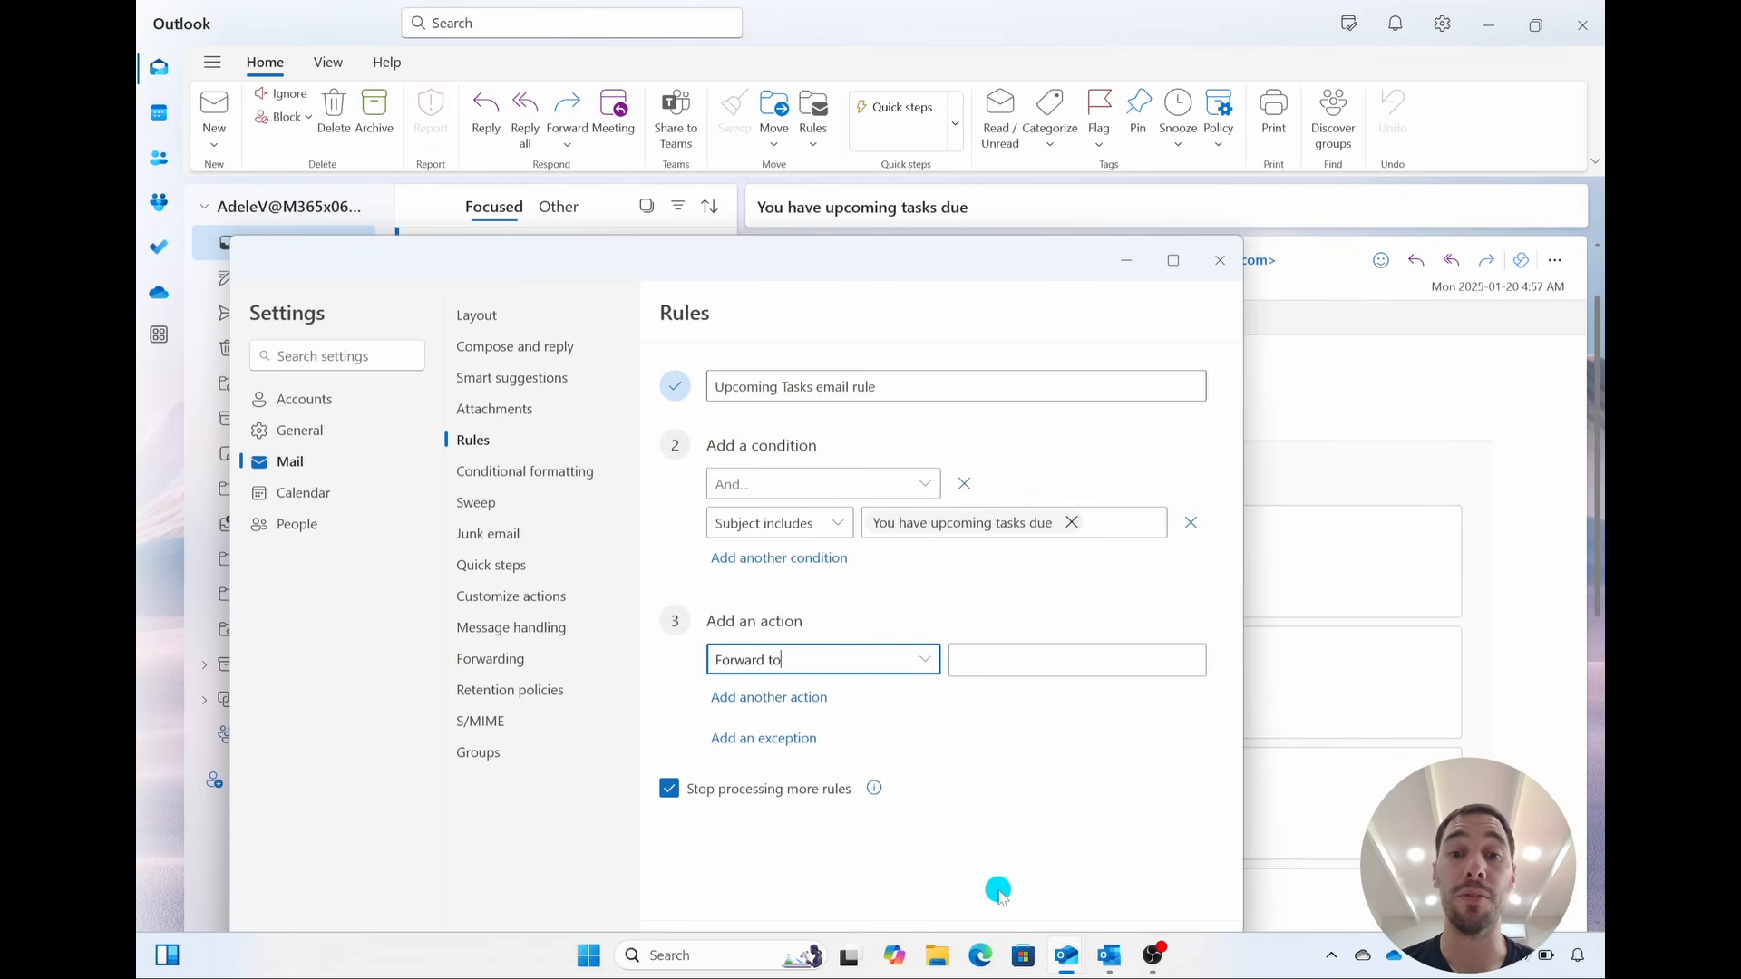
left_click(1031, 665)
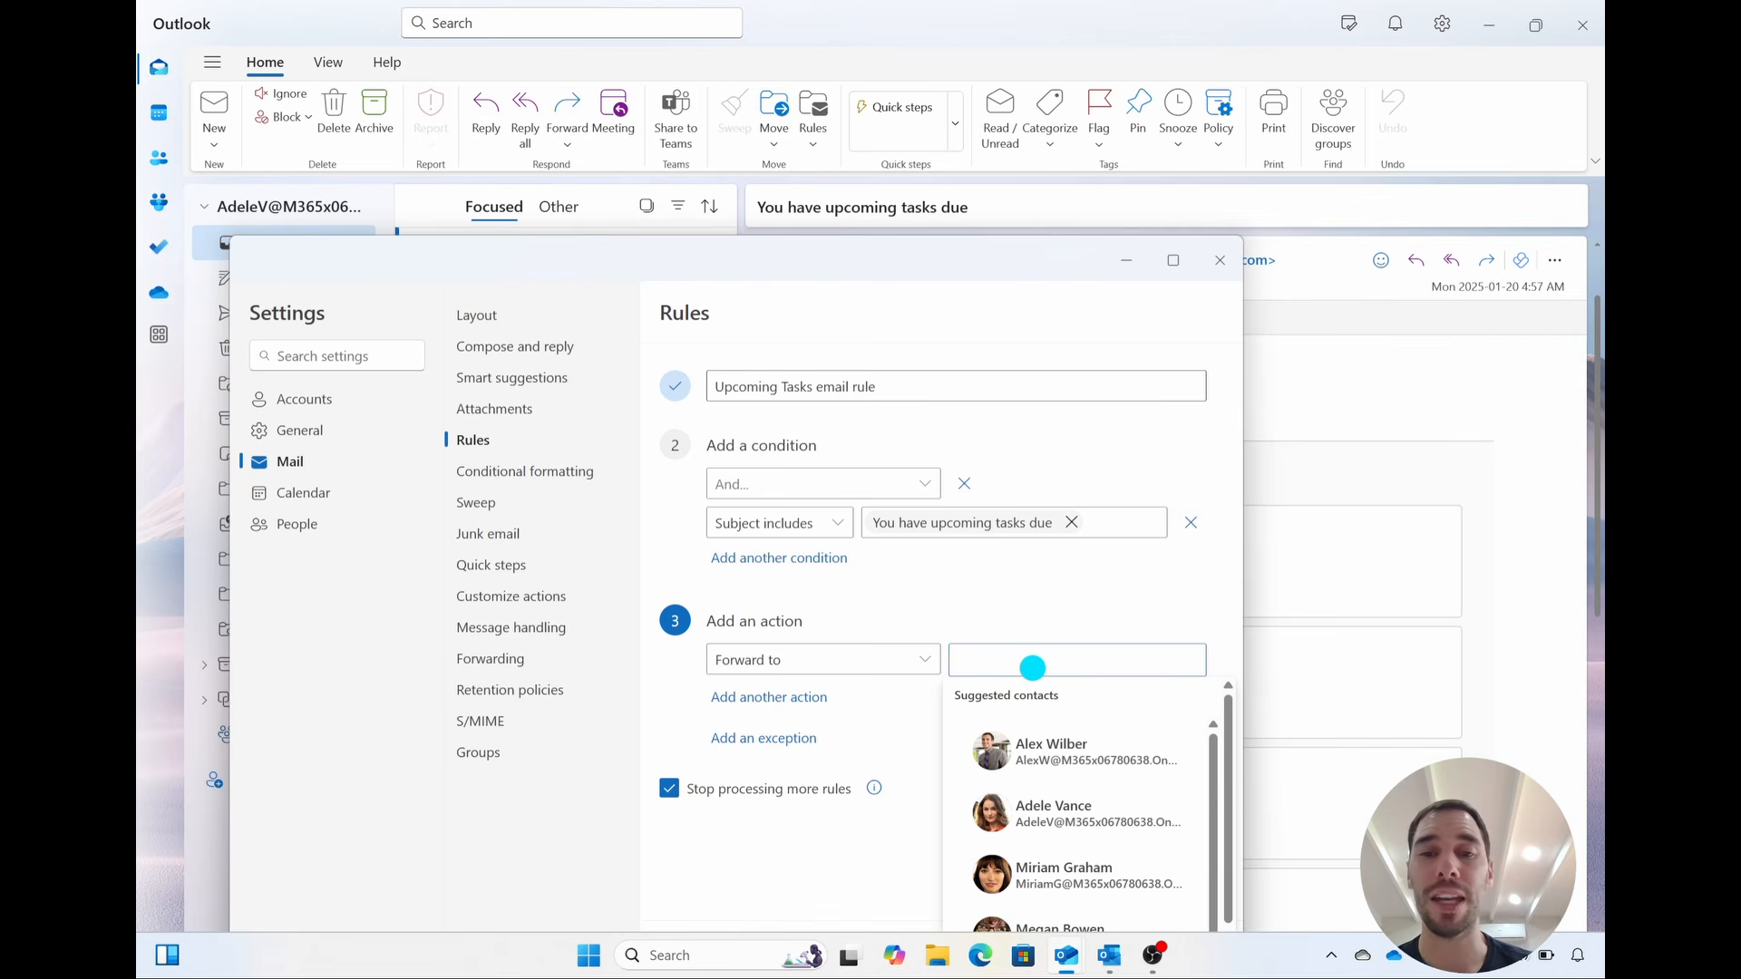
left_click(1047, 752)
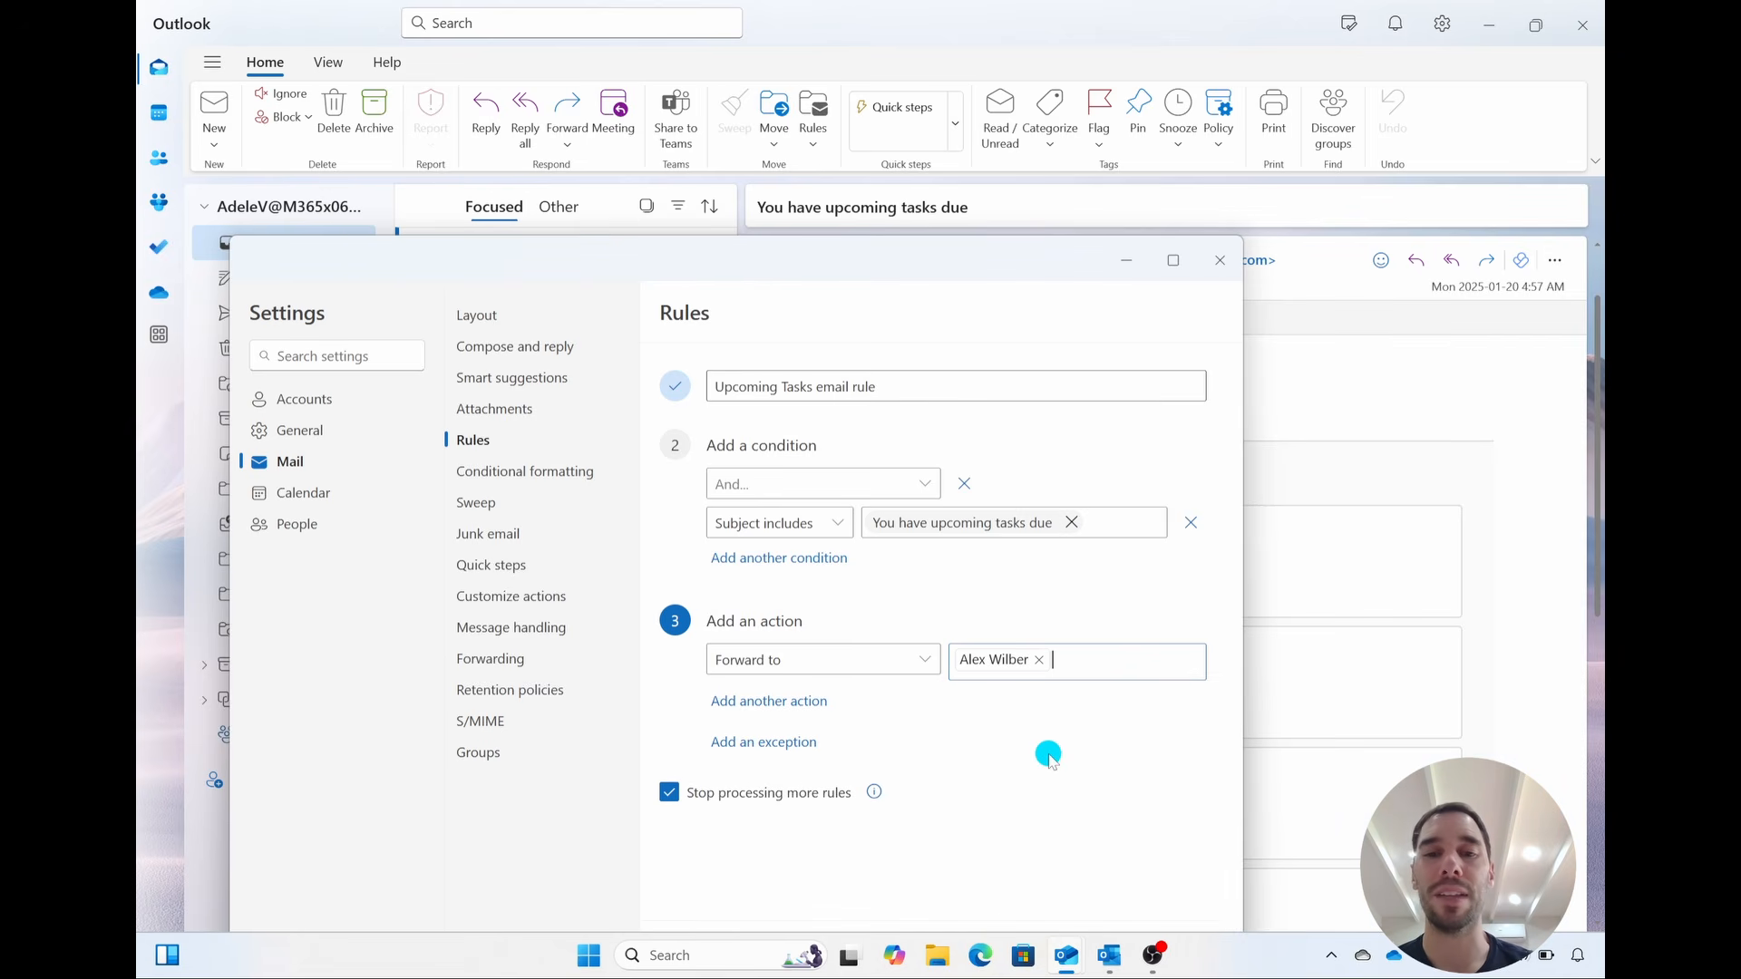
- Remove the empty condition from the rule and save it
mouse_move(933, 247)
left_mouse_down()
mouse_move(1034, 97)
mouse_move(998, 74)
mouse_move(988, 100)
left_mouse_up()
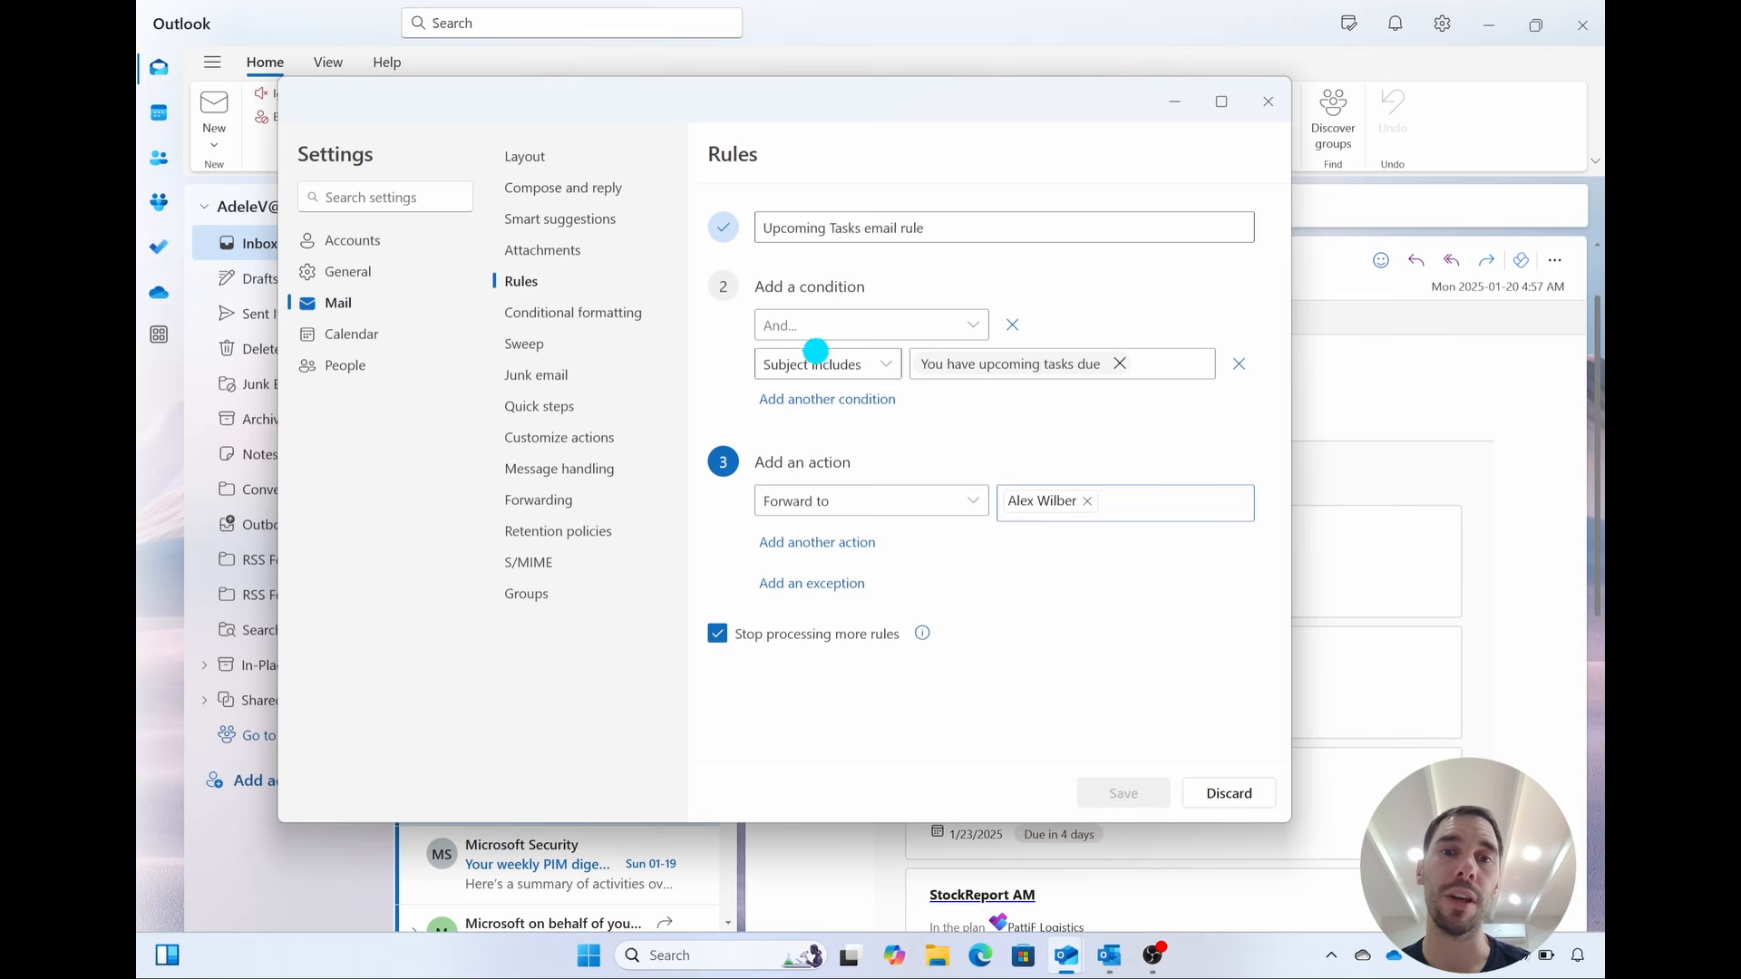
left_click(1016, 326)
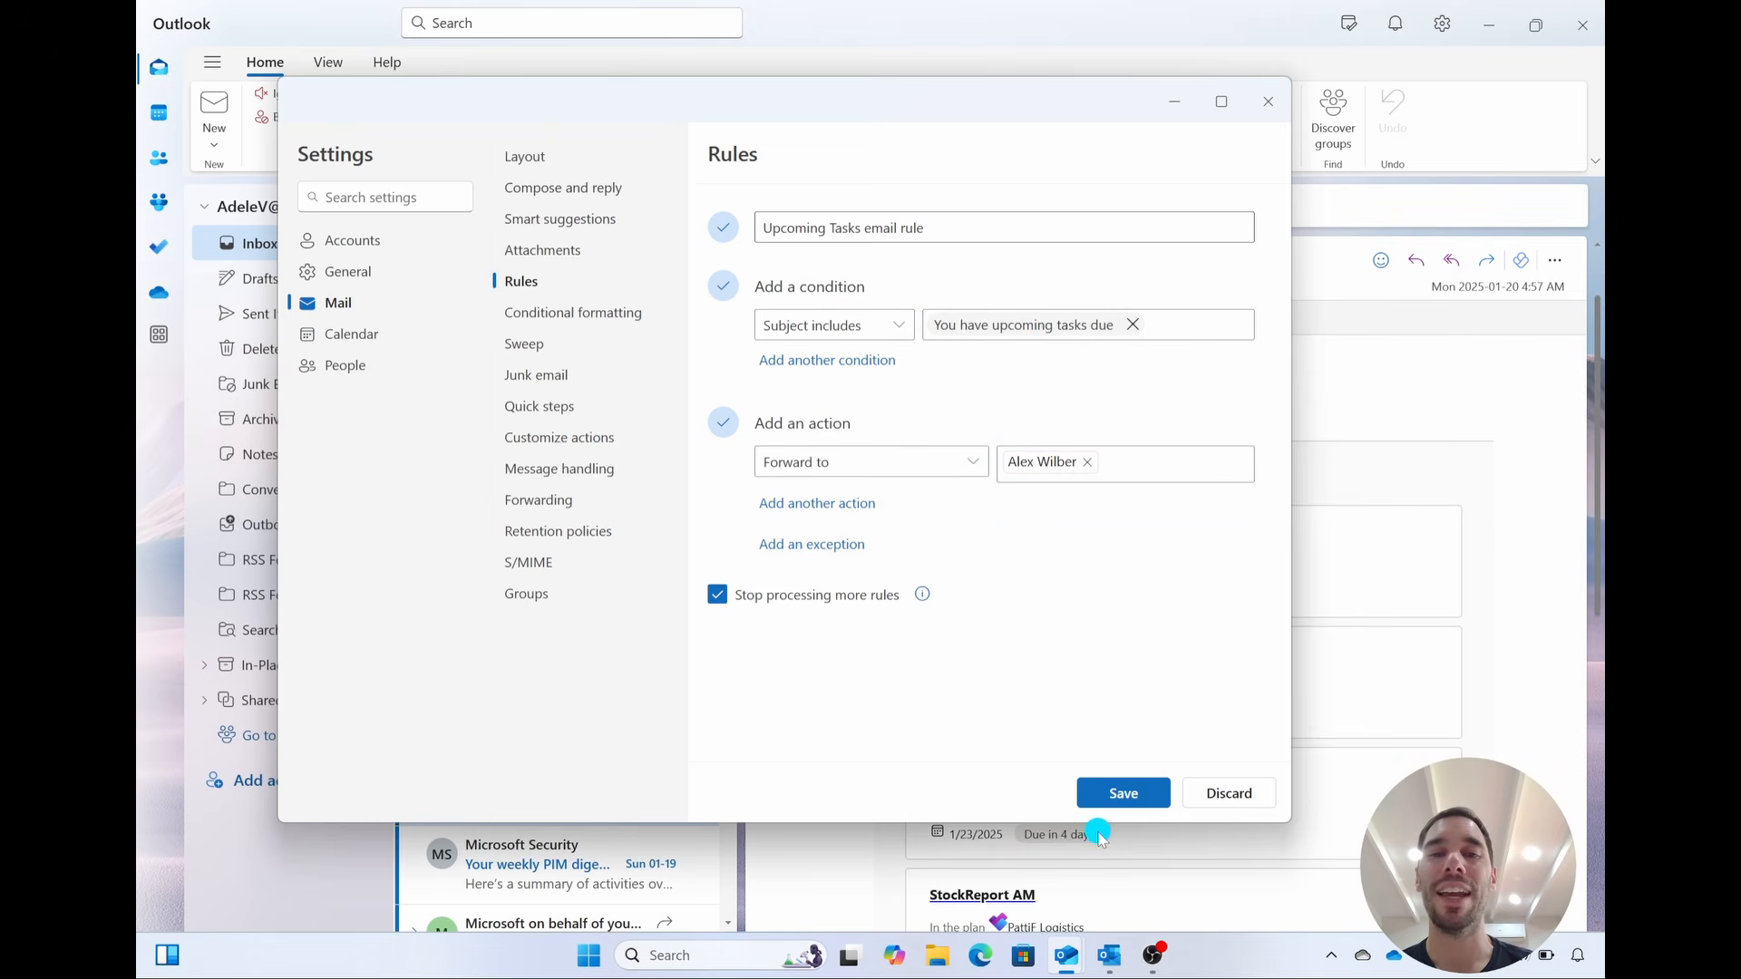
left_click(1112, 798)
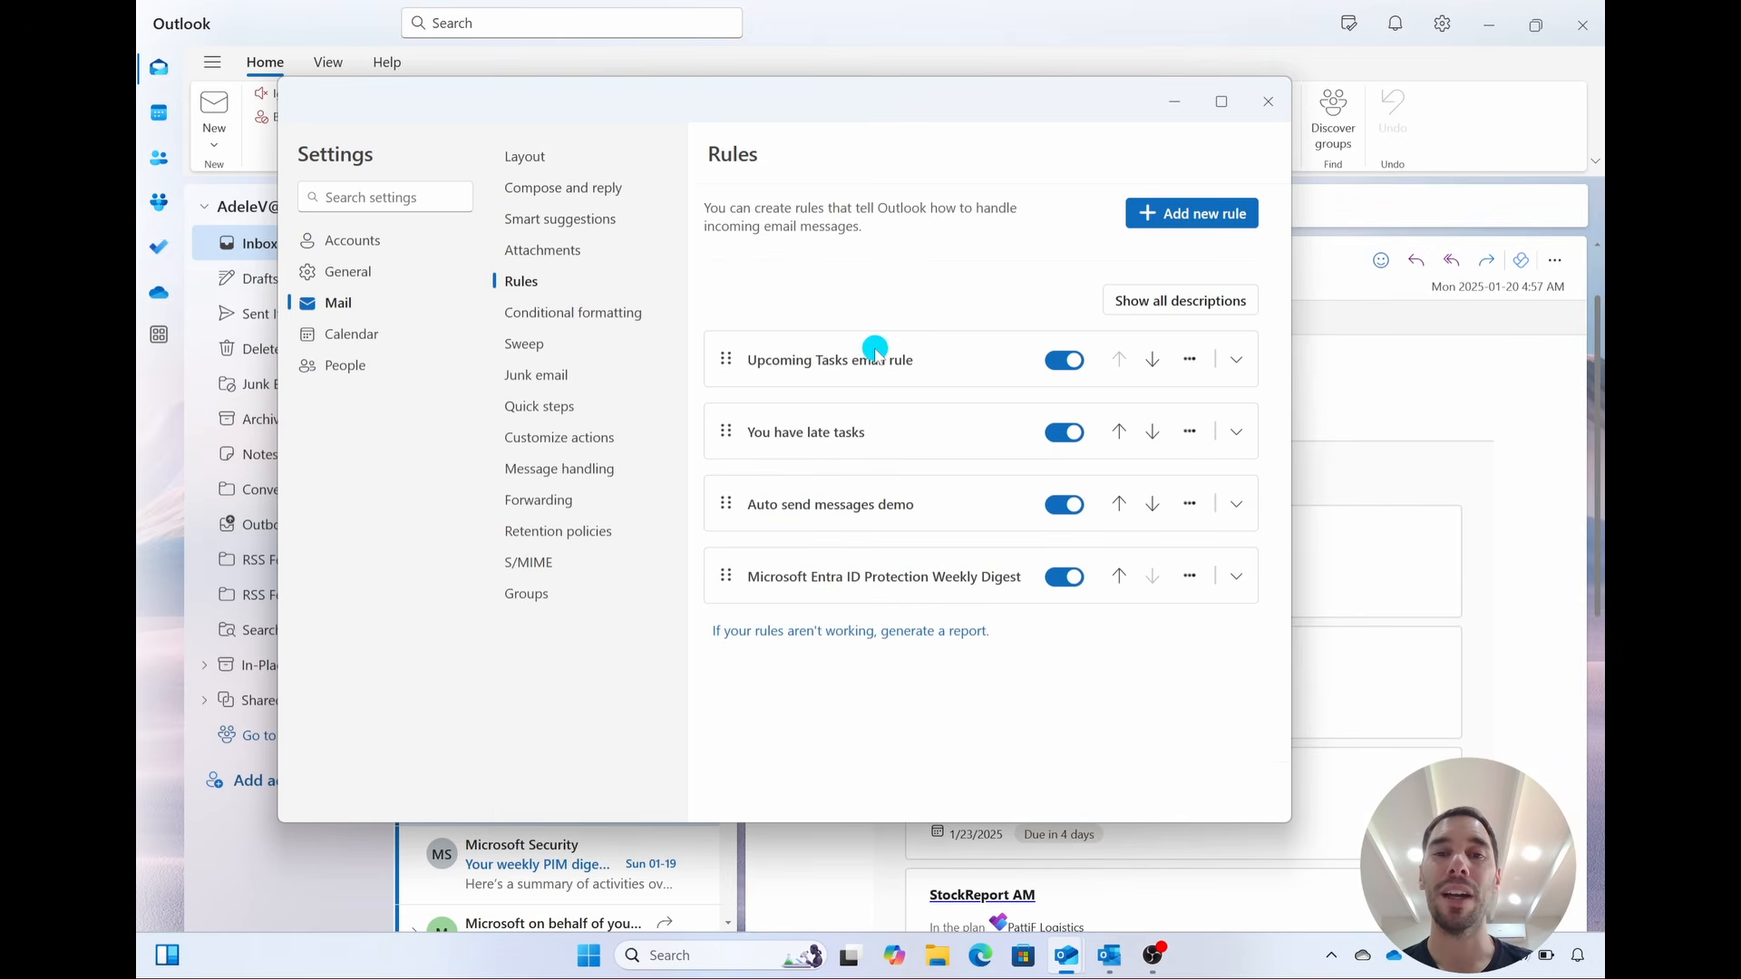
- Turn the "Upcoming Tasks email rule" off and back on, and run it immediately
left_click(1066, 361)
left_click(1066, 362)
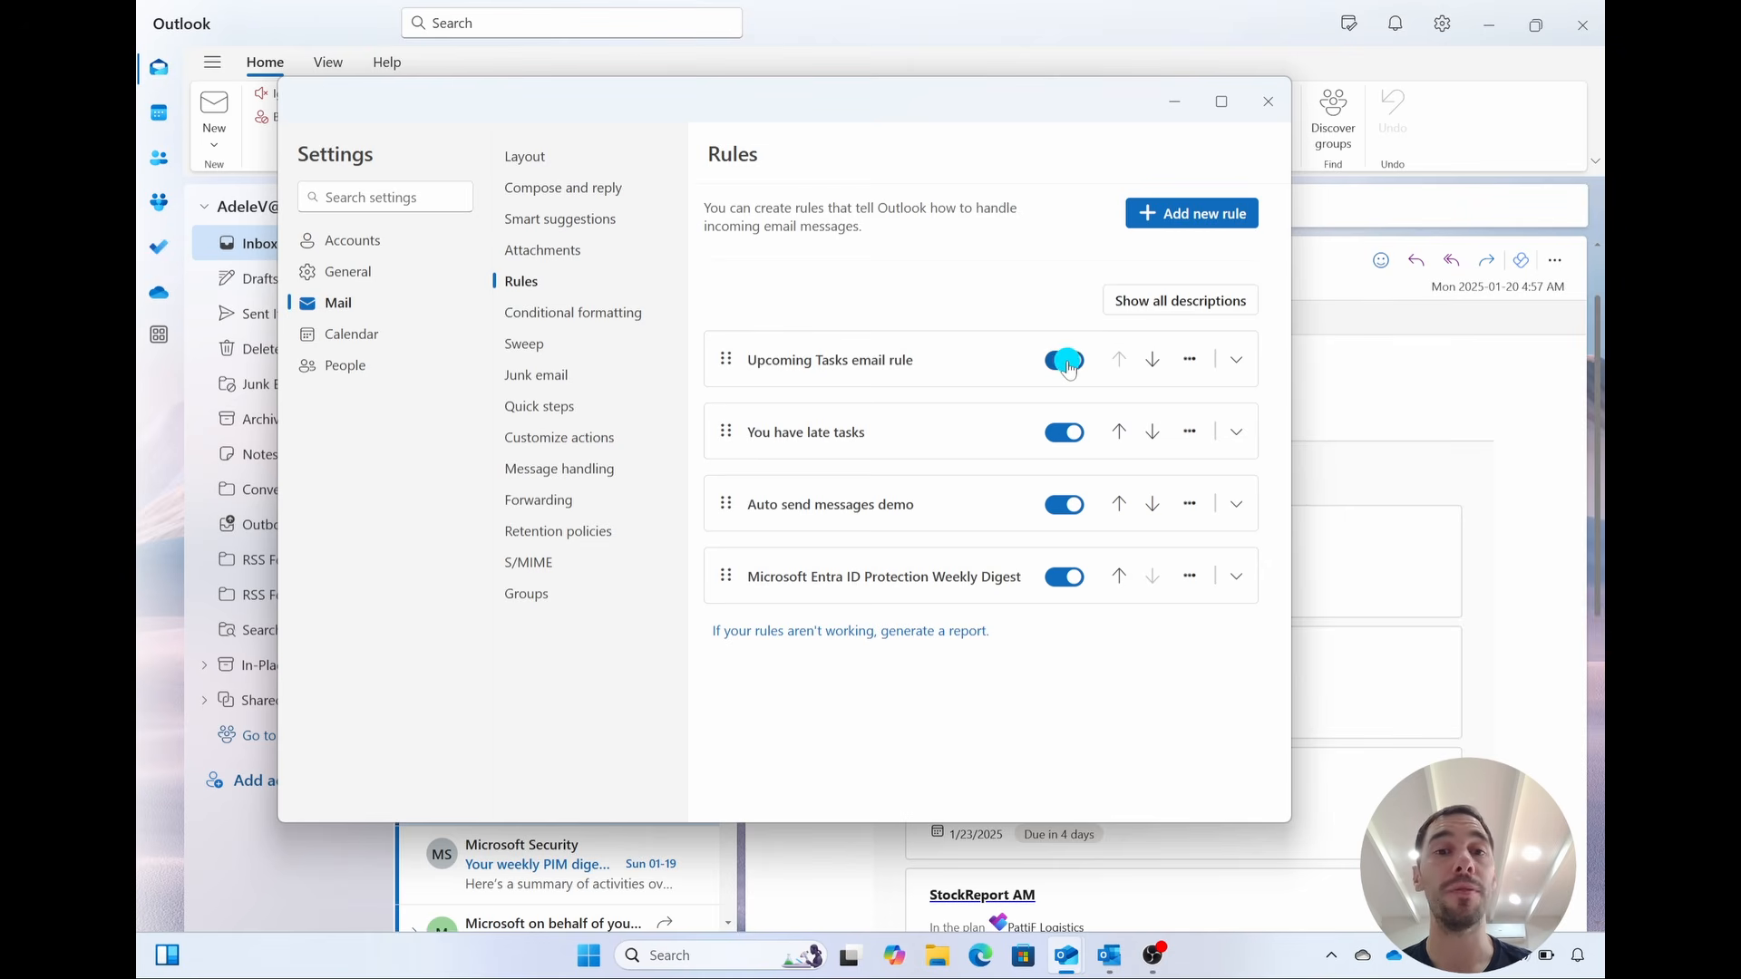
left_click(1187, 370)
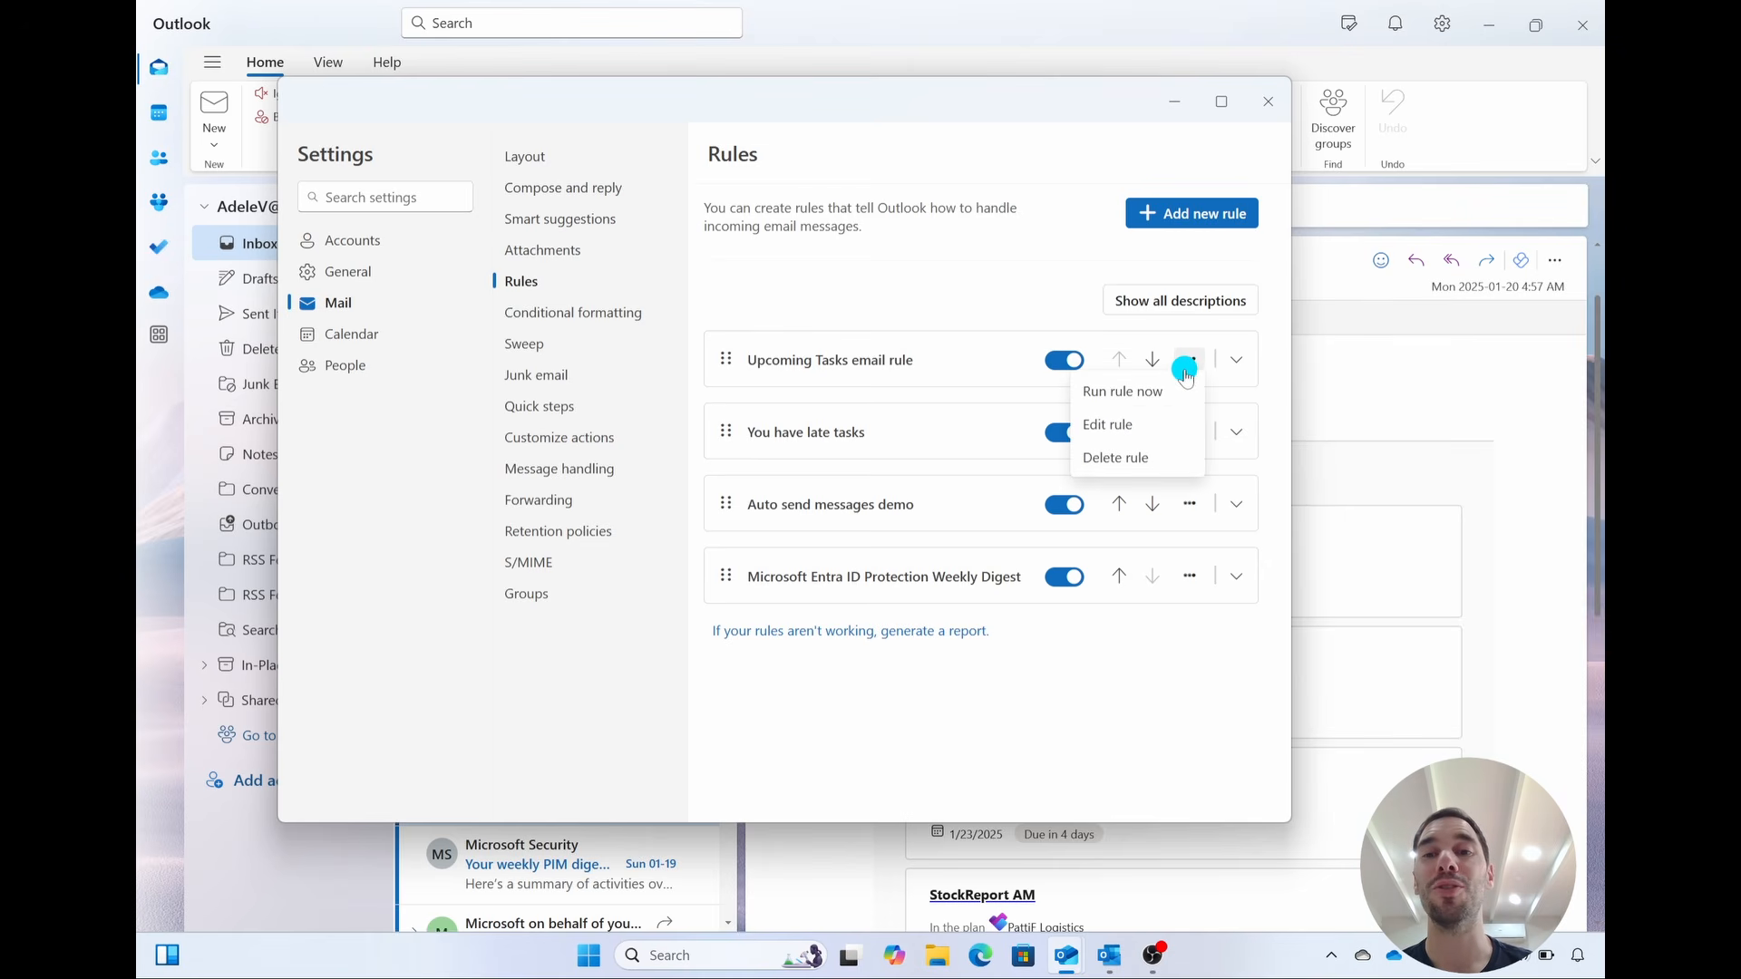
left_click(1146, 390)
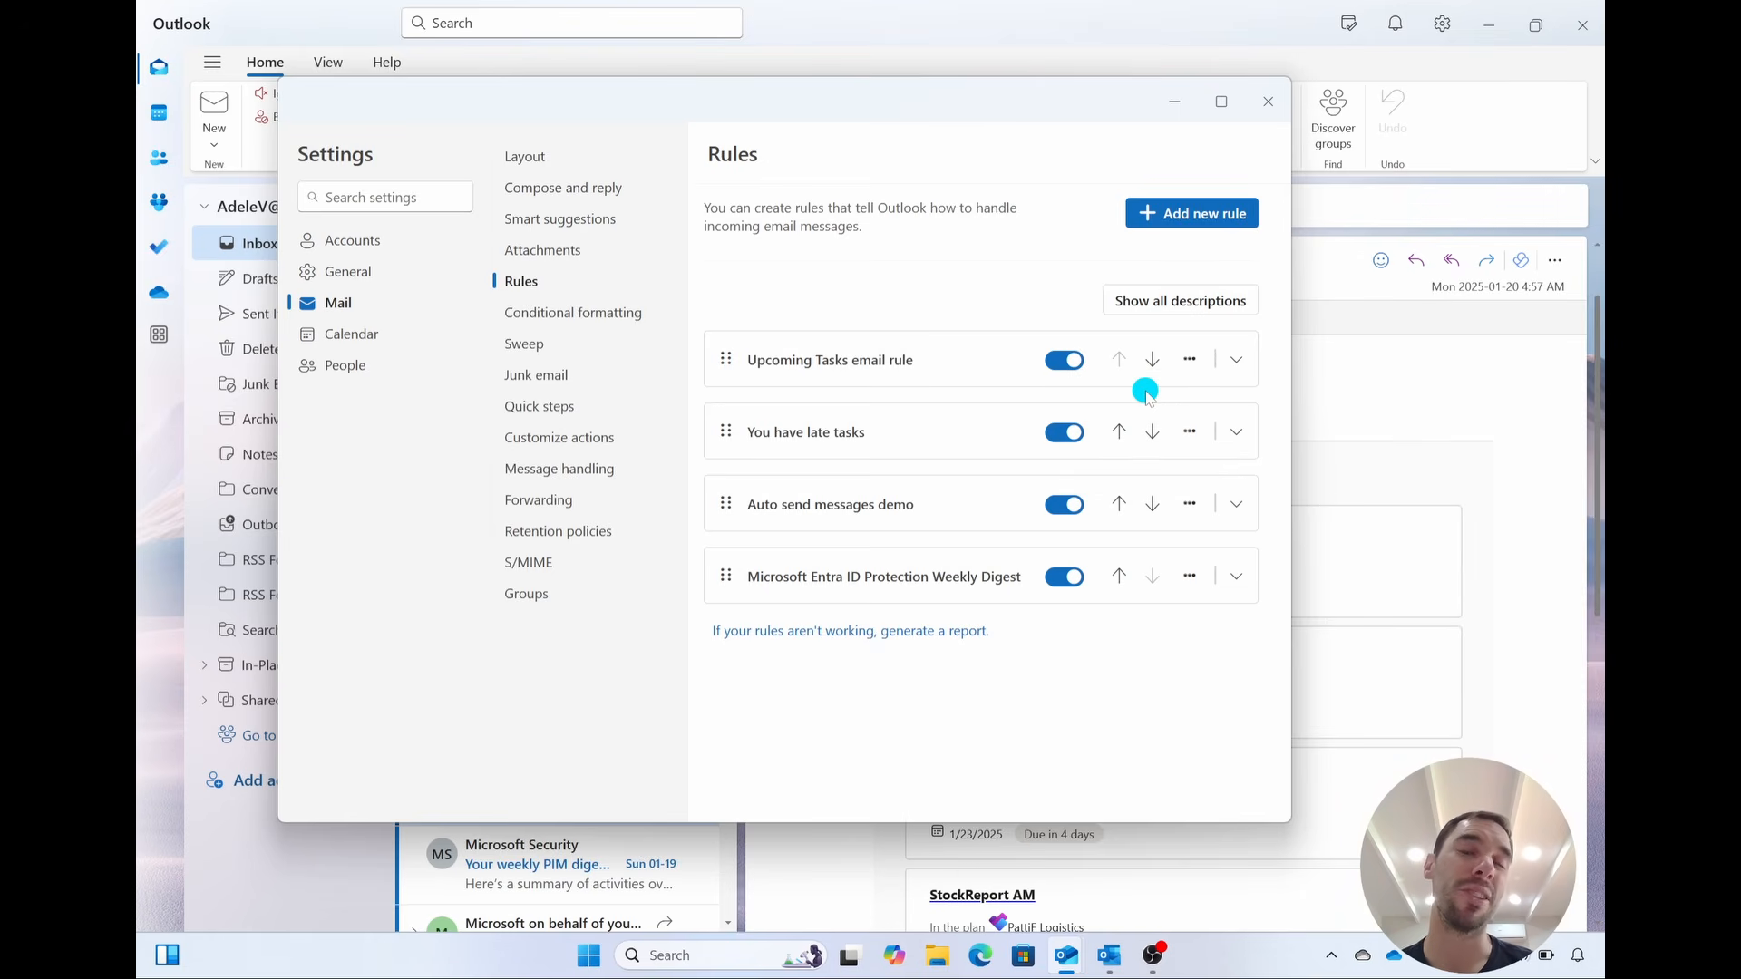
- Close the settings and open the newest message in Sent Items to check the forwarded emails
left_click(1265, 104)
left_click(275, 314)
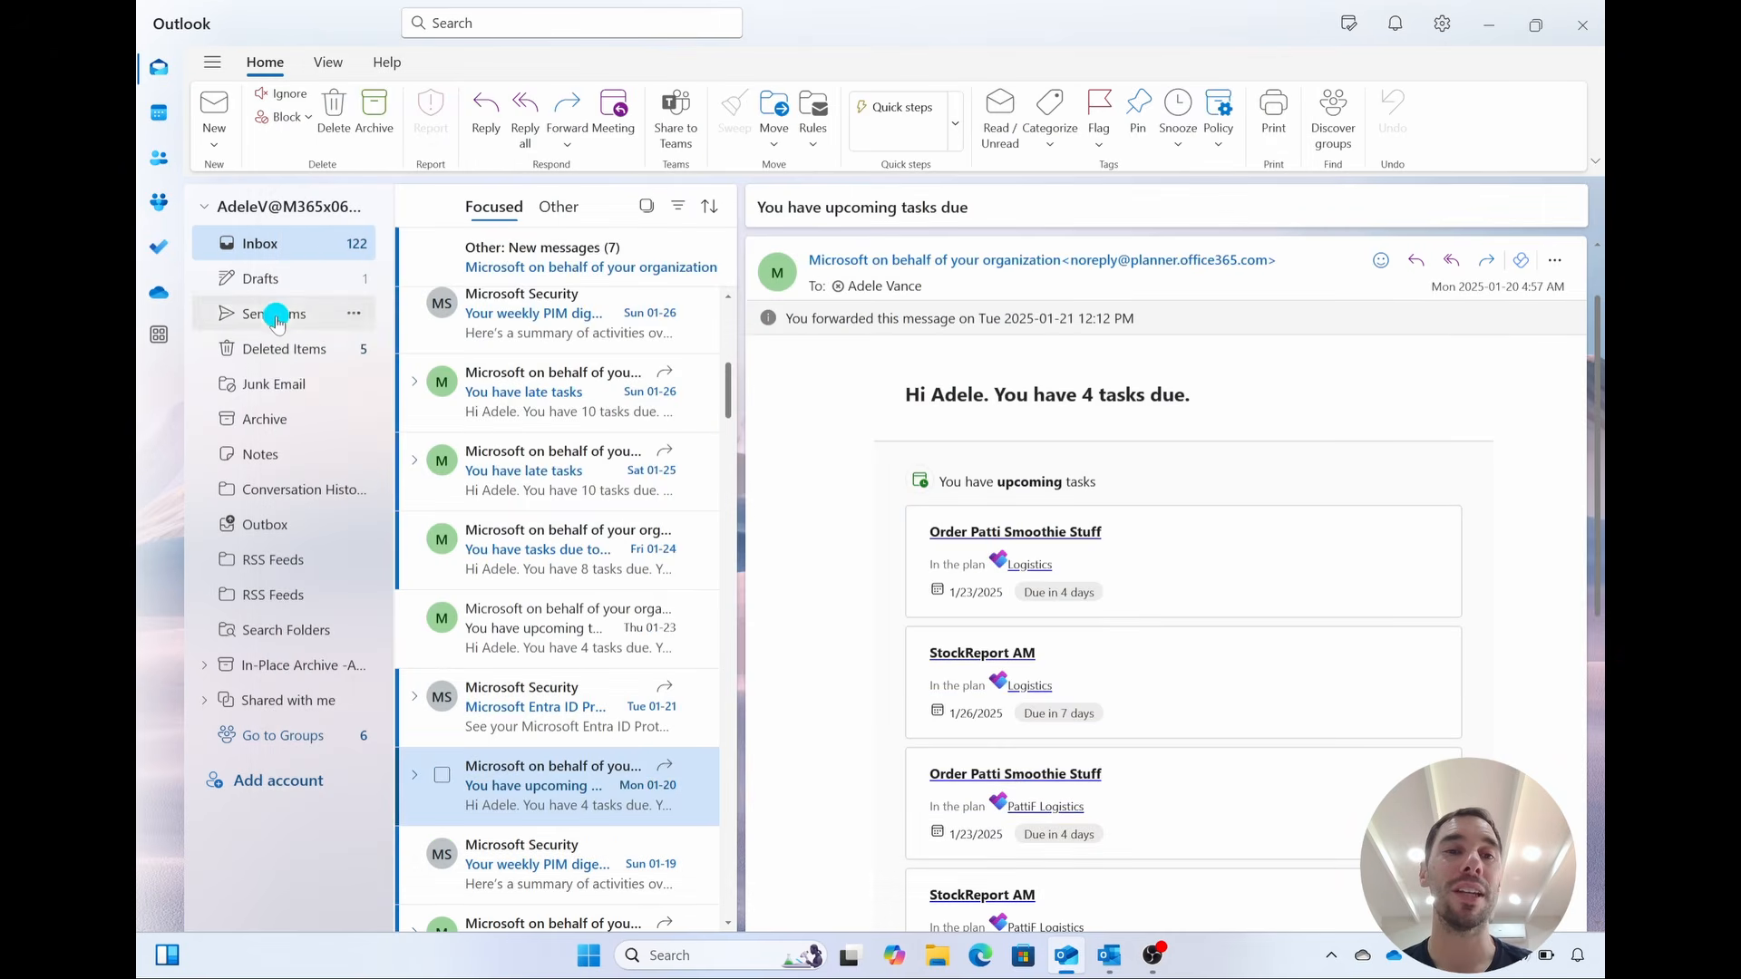
left_click(547, 318)
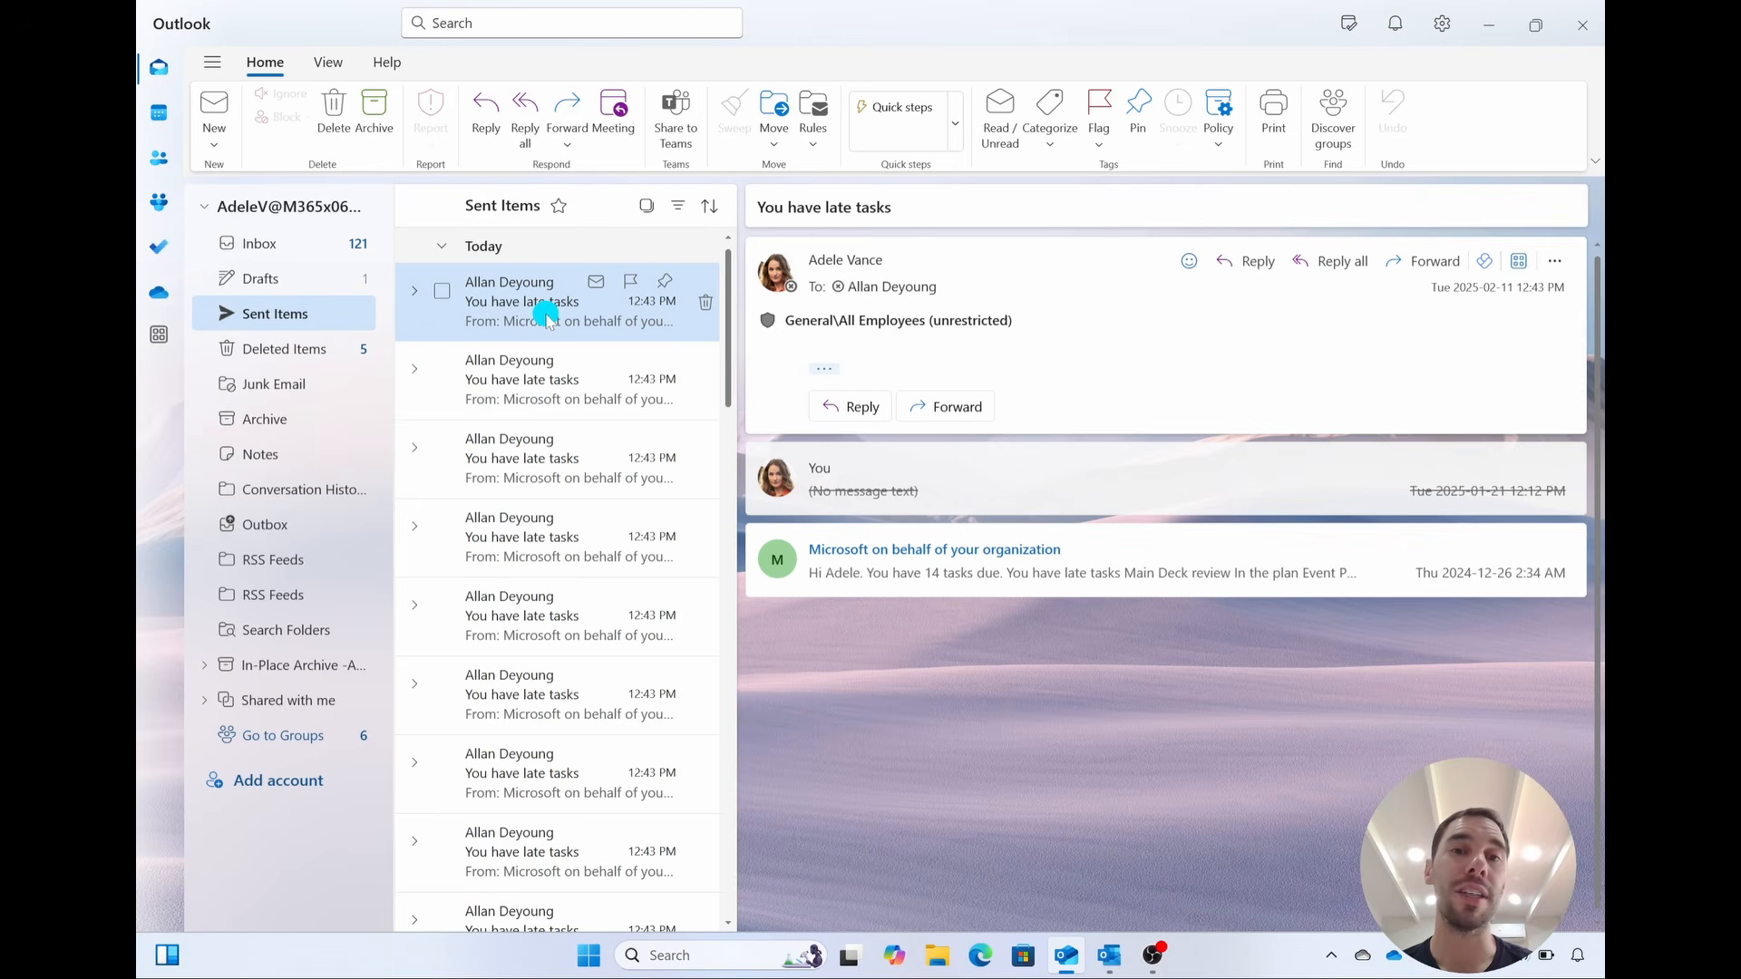
- Return to the Inbox, reopen the rule list and review the management options and description of the "Upcoming Tasks email rule"
left_click(285, 243)
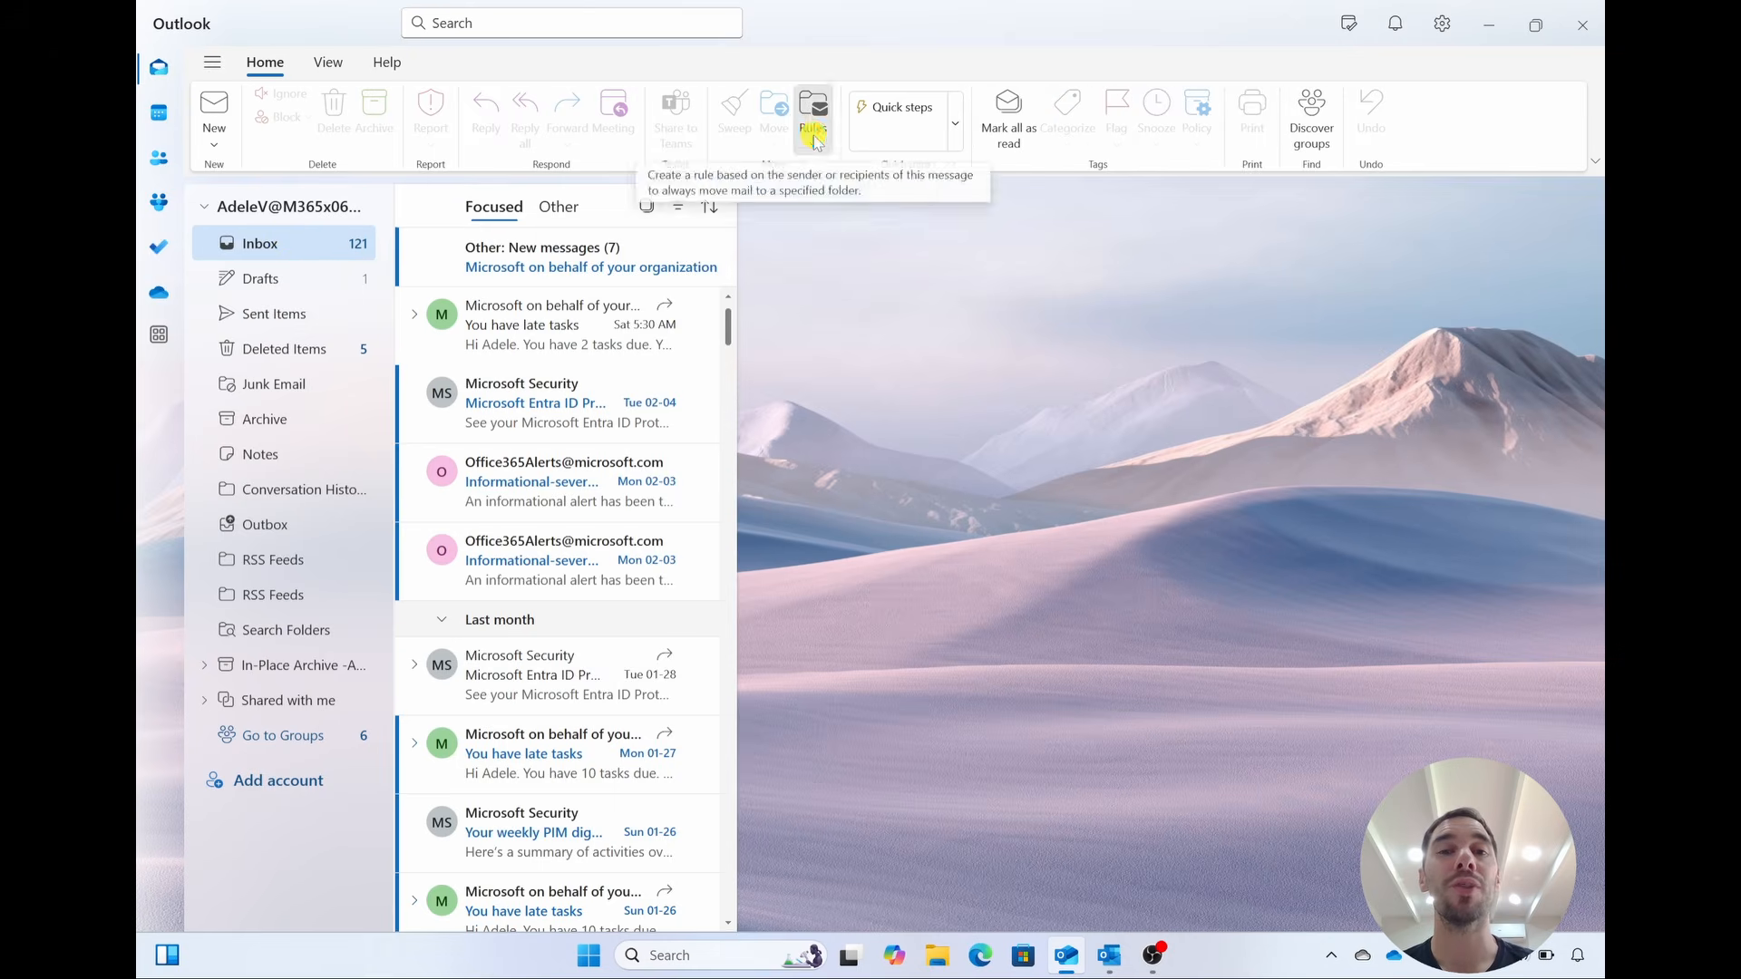
left_click(815, 136)
left_click(873, 203)
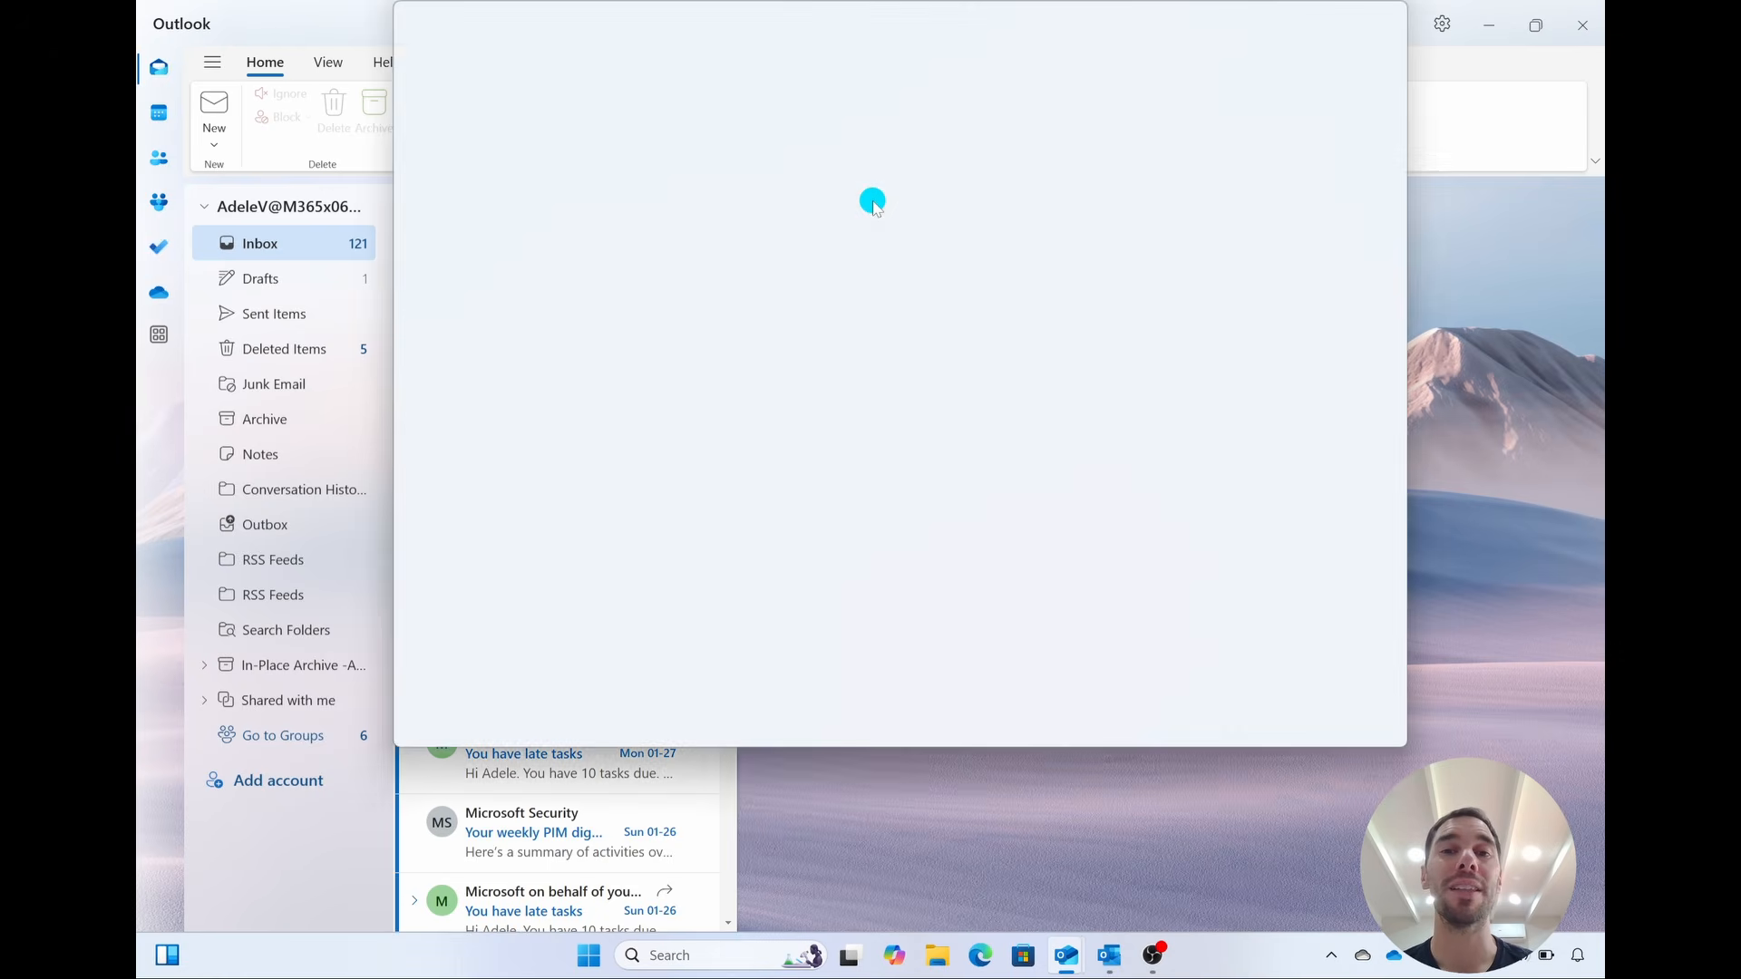
left_click_drag(1061, 39, 1027, 197)
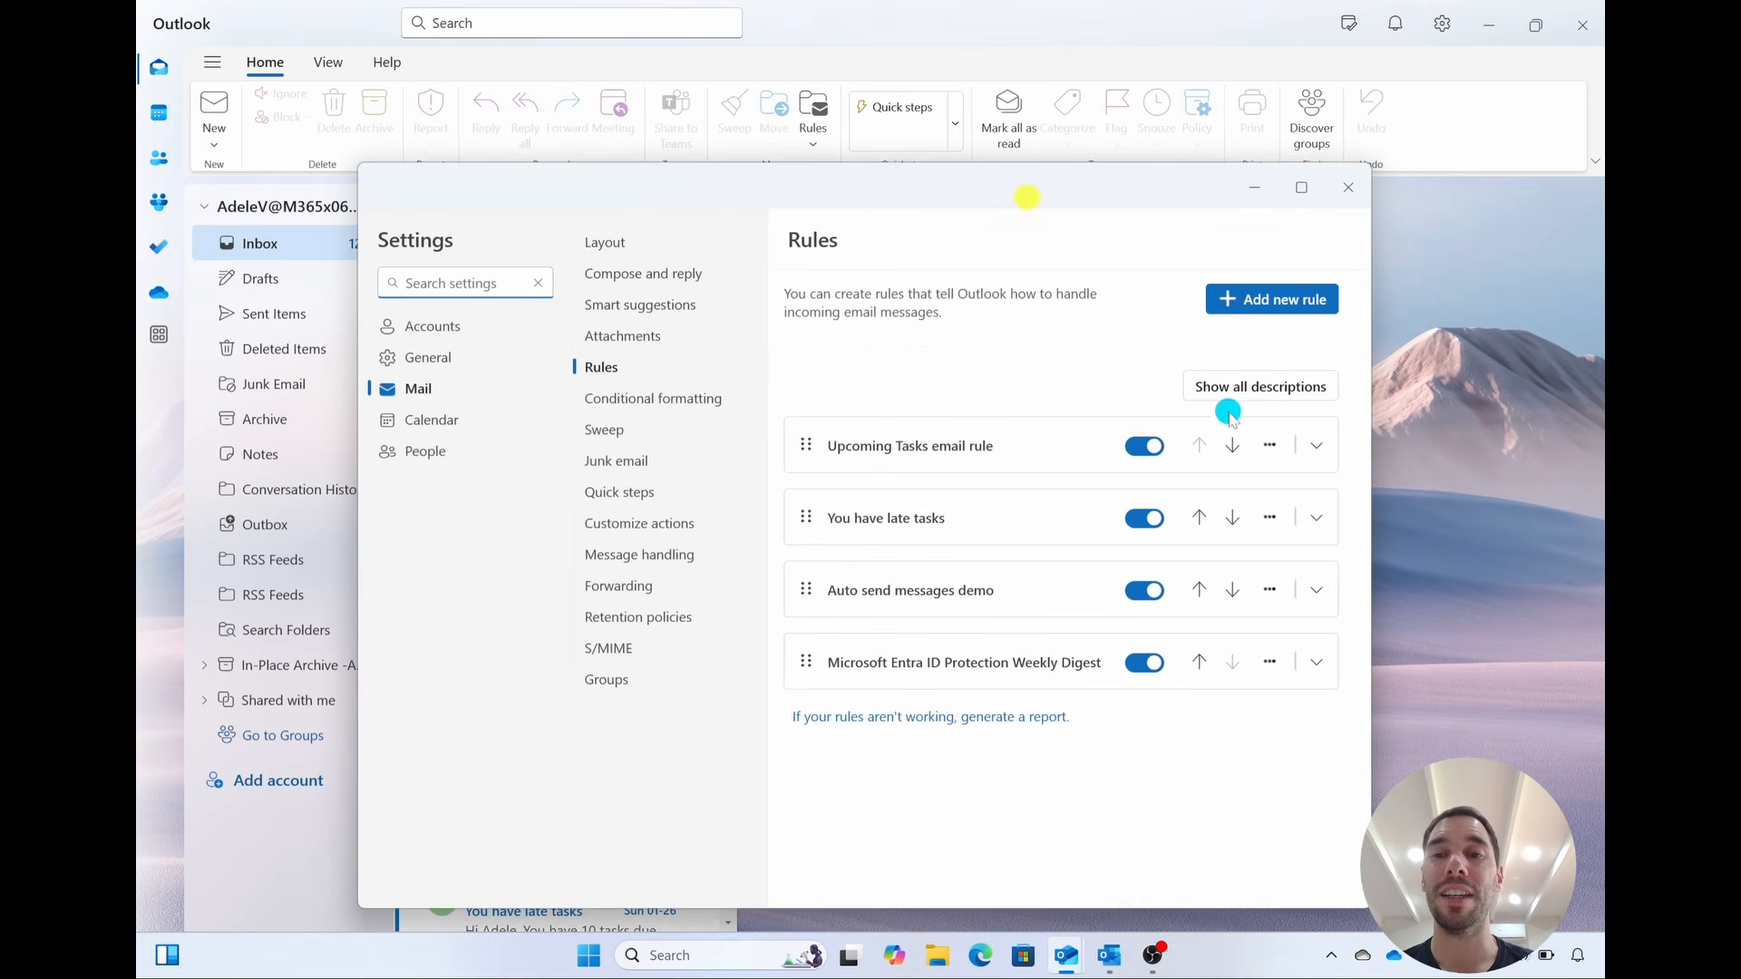
left_click(1269, 445)
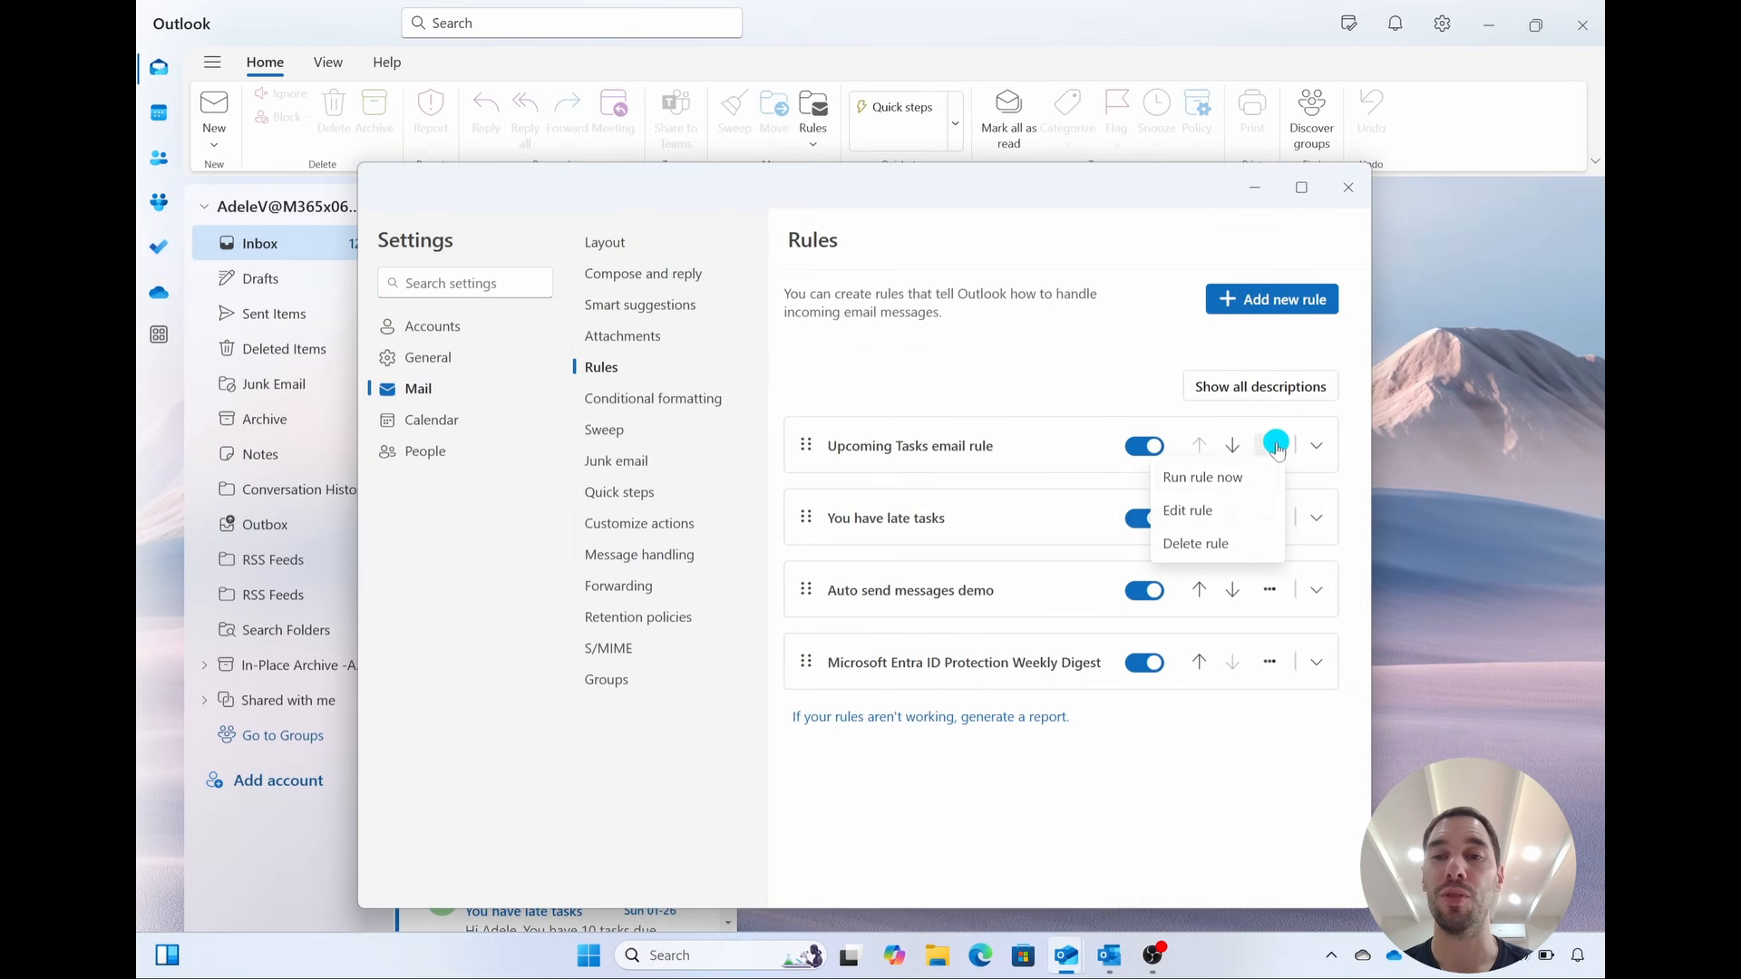
left_click(1321, 467)
left_click(1319, 458)
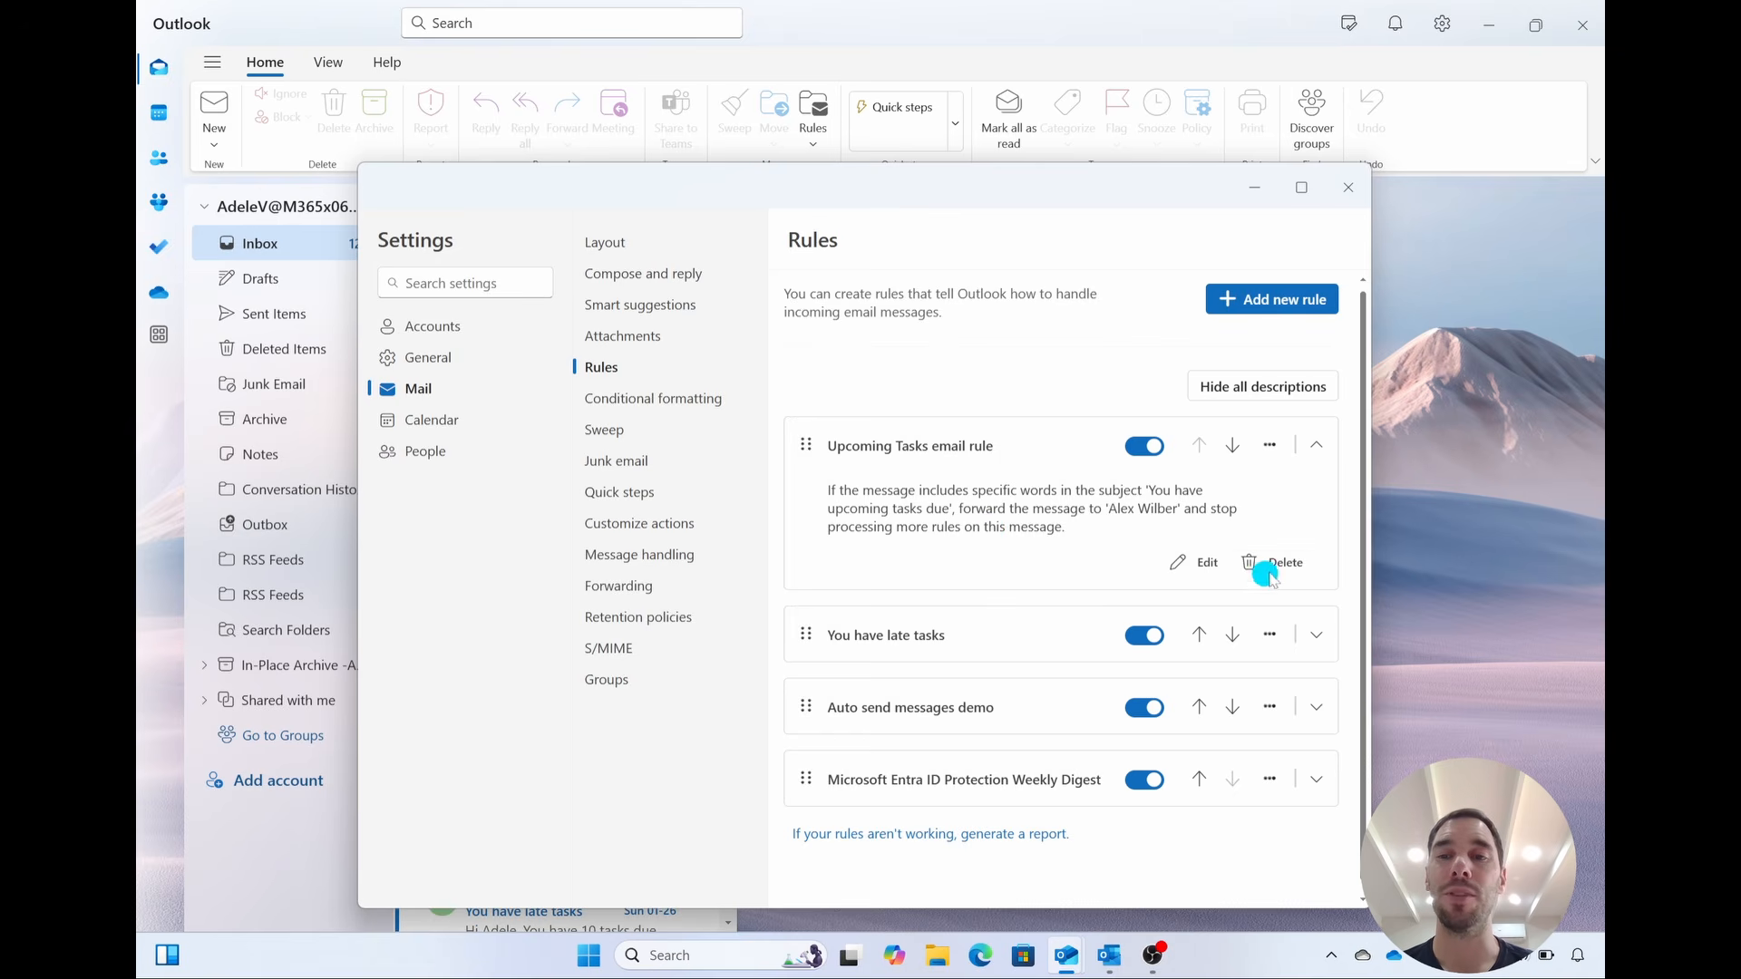
left_click(1316, 445)
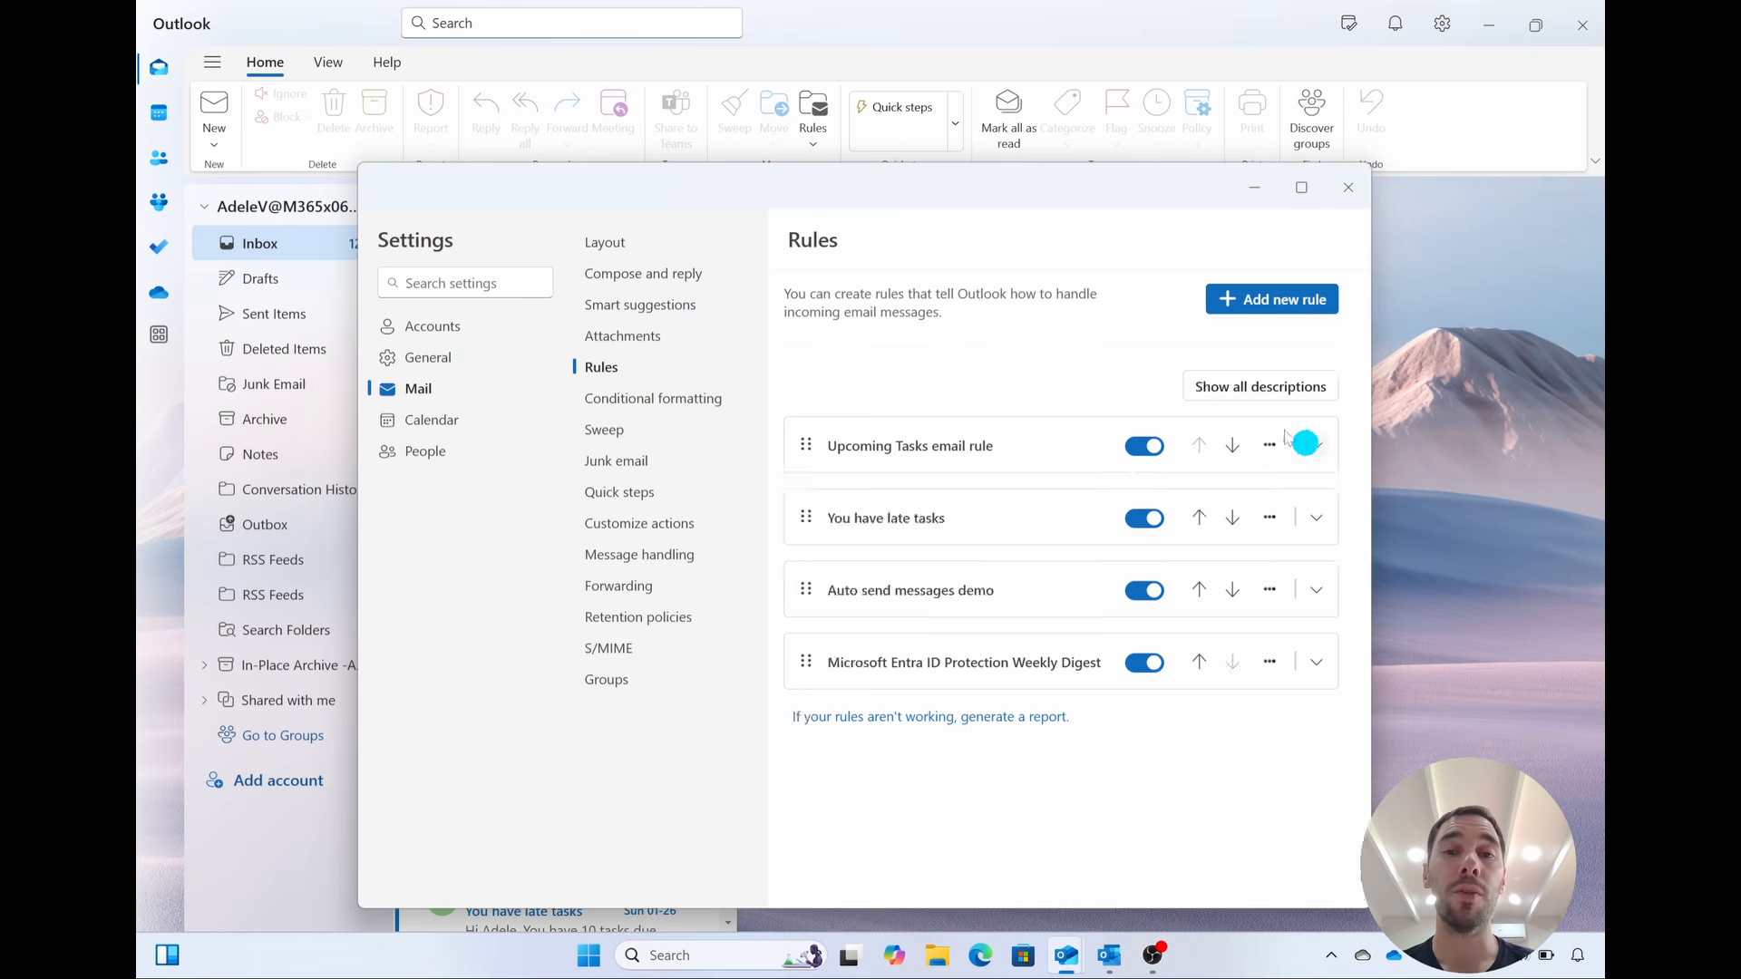
left_click_drag(1043, 193, 1071, 121)
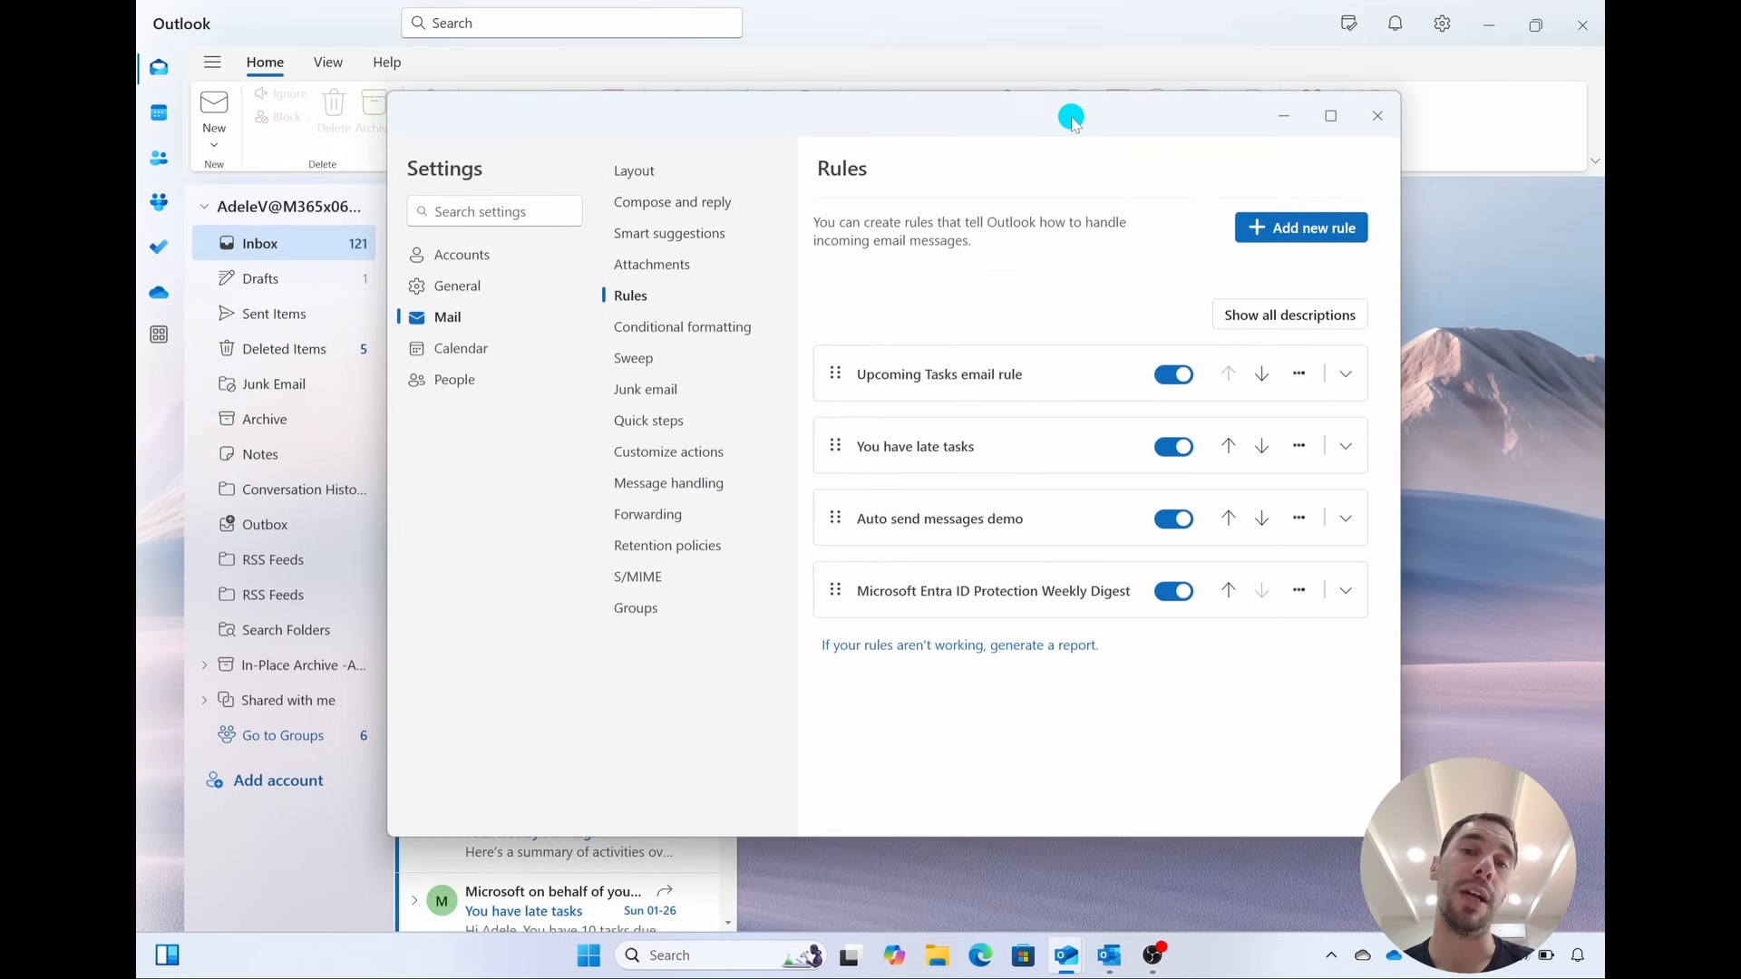